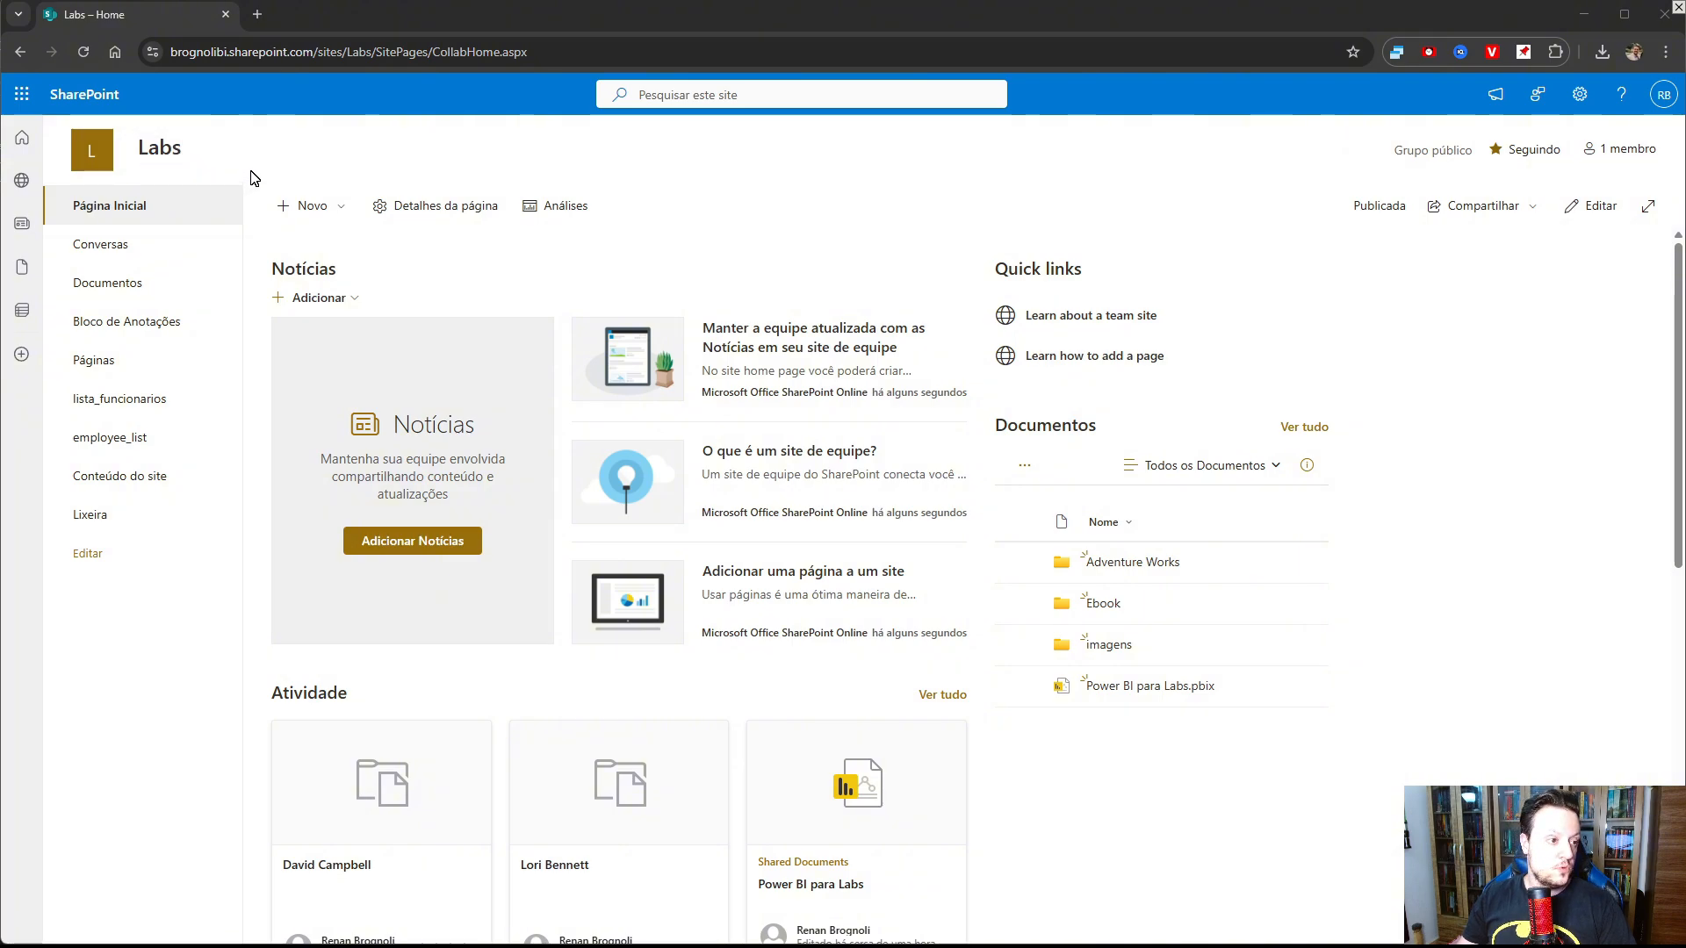
Step: Open the Documentos library of the Labs site
click(120, 289)
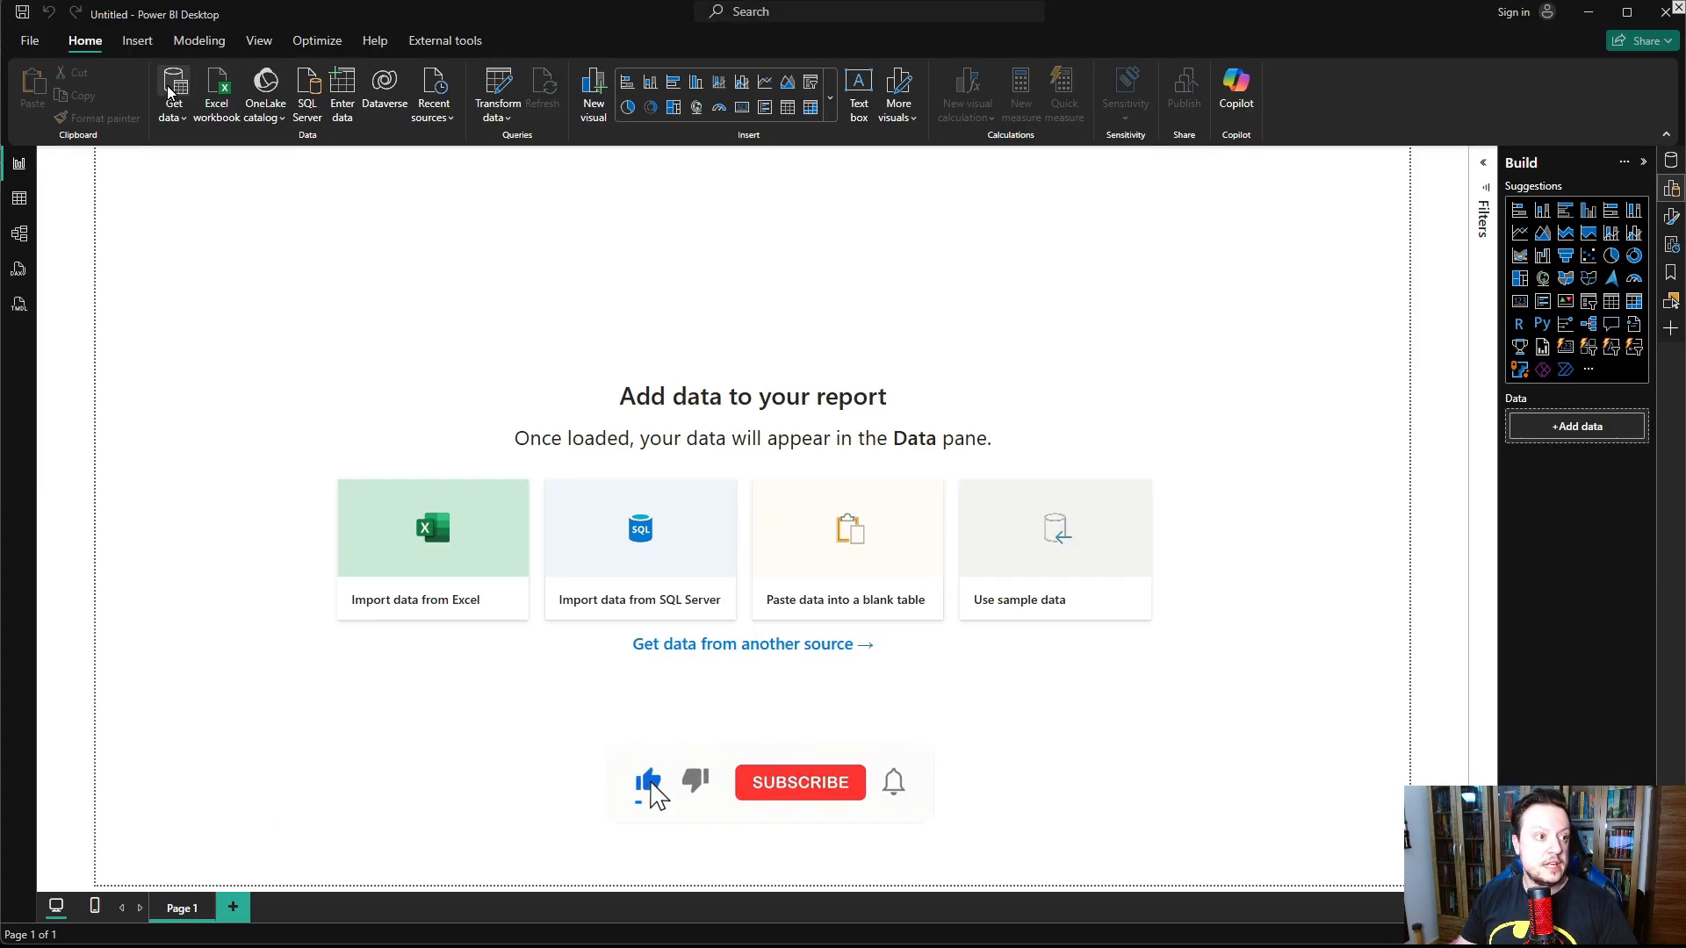
Step: Switch to Power BI Desktop and search the full list of data sources for "sharepoint"
click(169, 120)
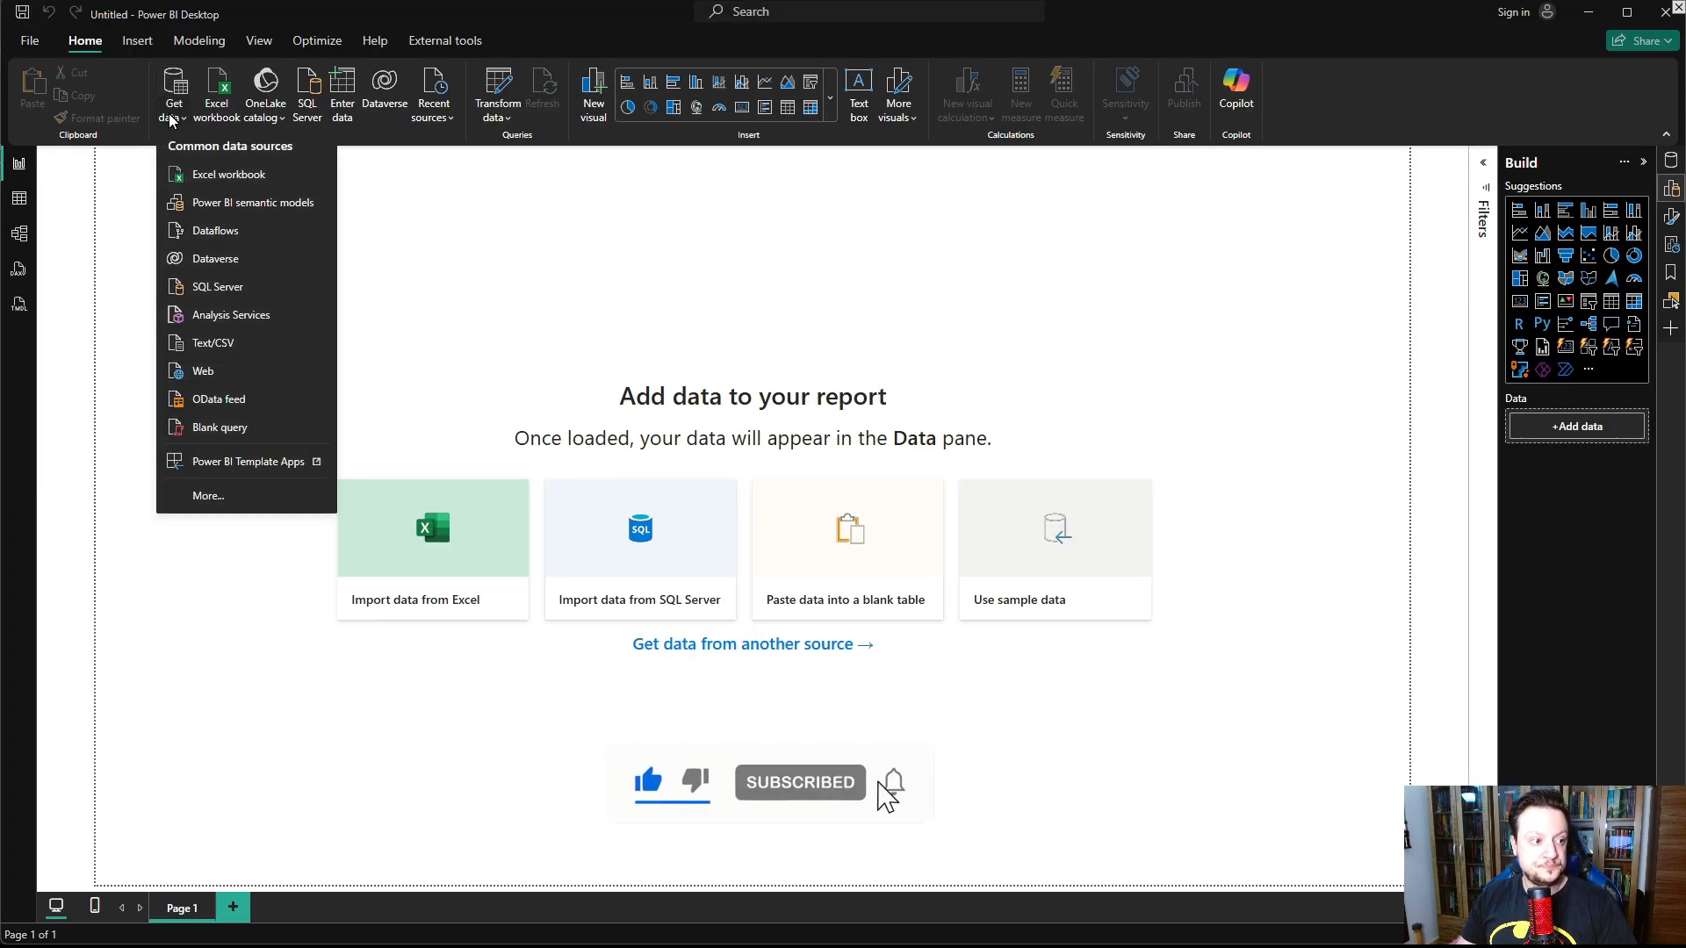
click(227, 497)
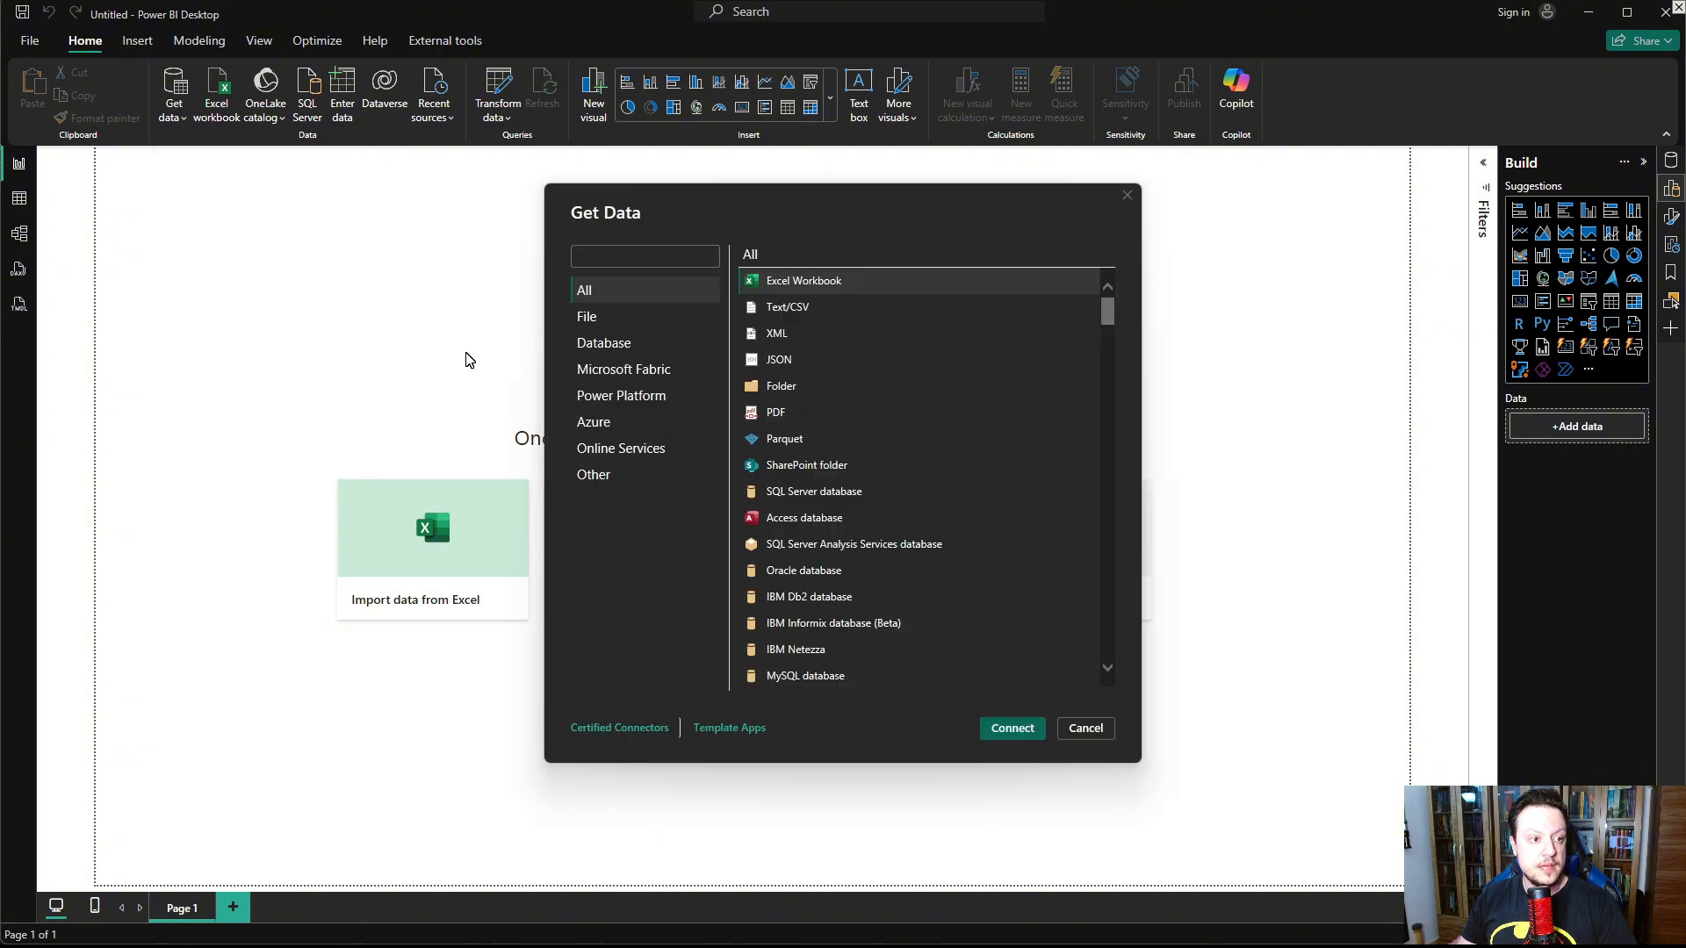
click(612, 256)
text(sah)
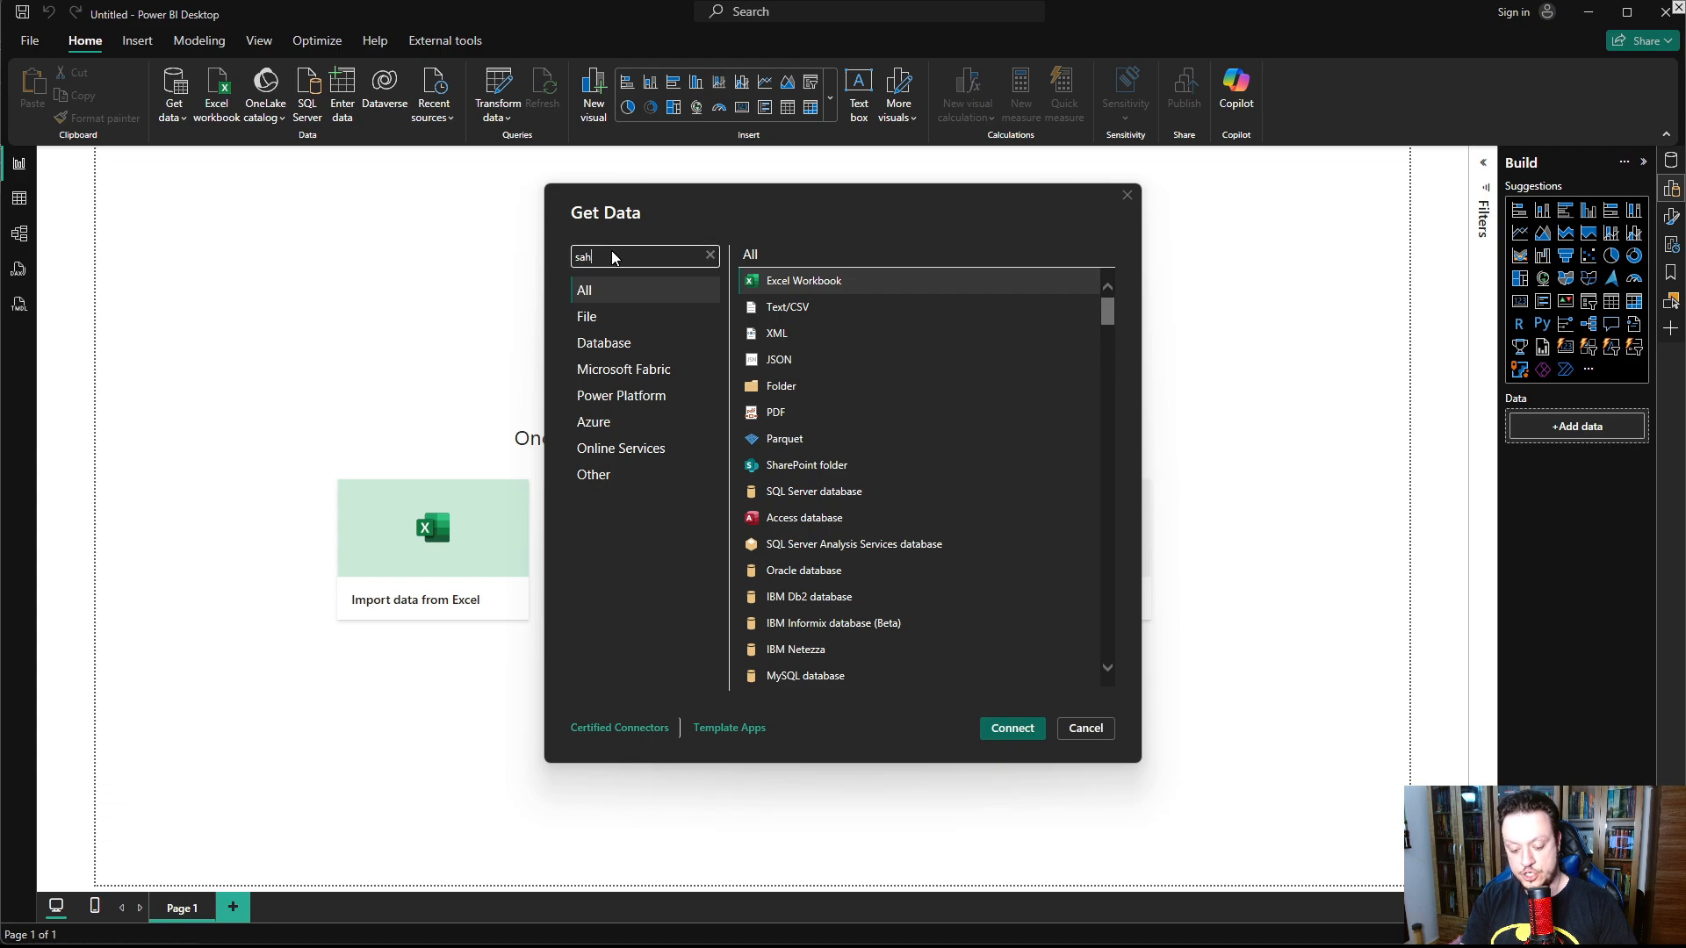
text(repoint)
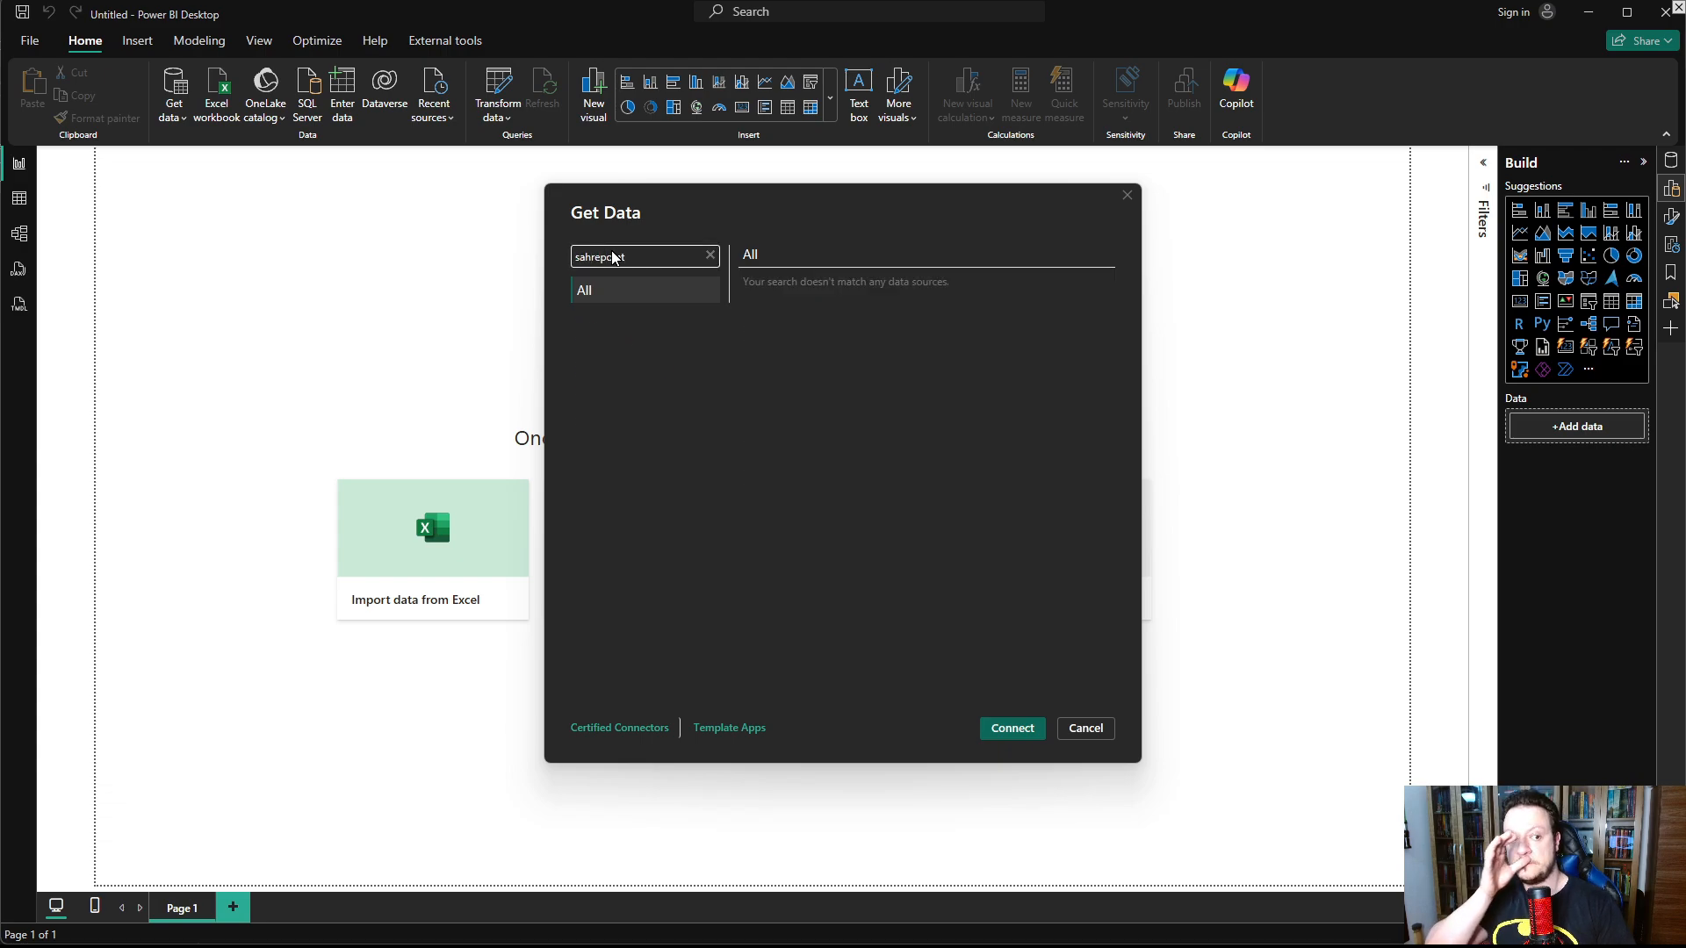
key(BackSpace)
key(BackSpace)
key(BackSpace)
key(BackSpace)
key(BackSpace)
key(BackSpace)
key(BackSpace)
key(BackSpace)
key(BackSpace)
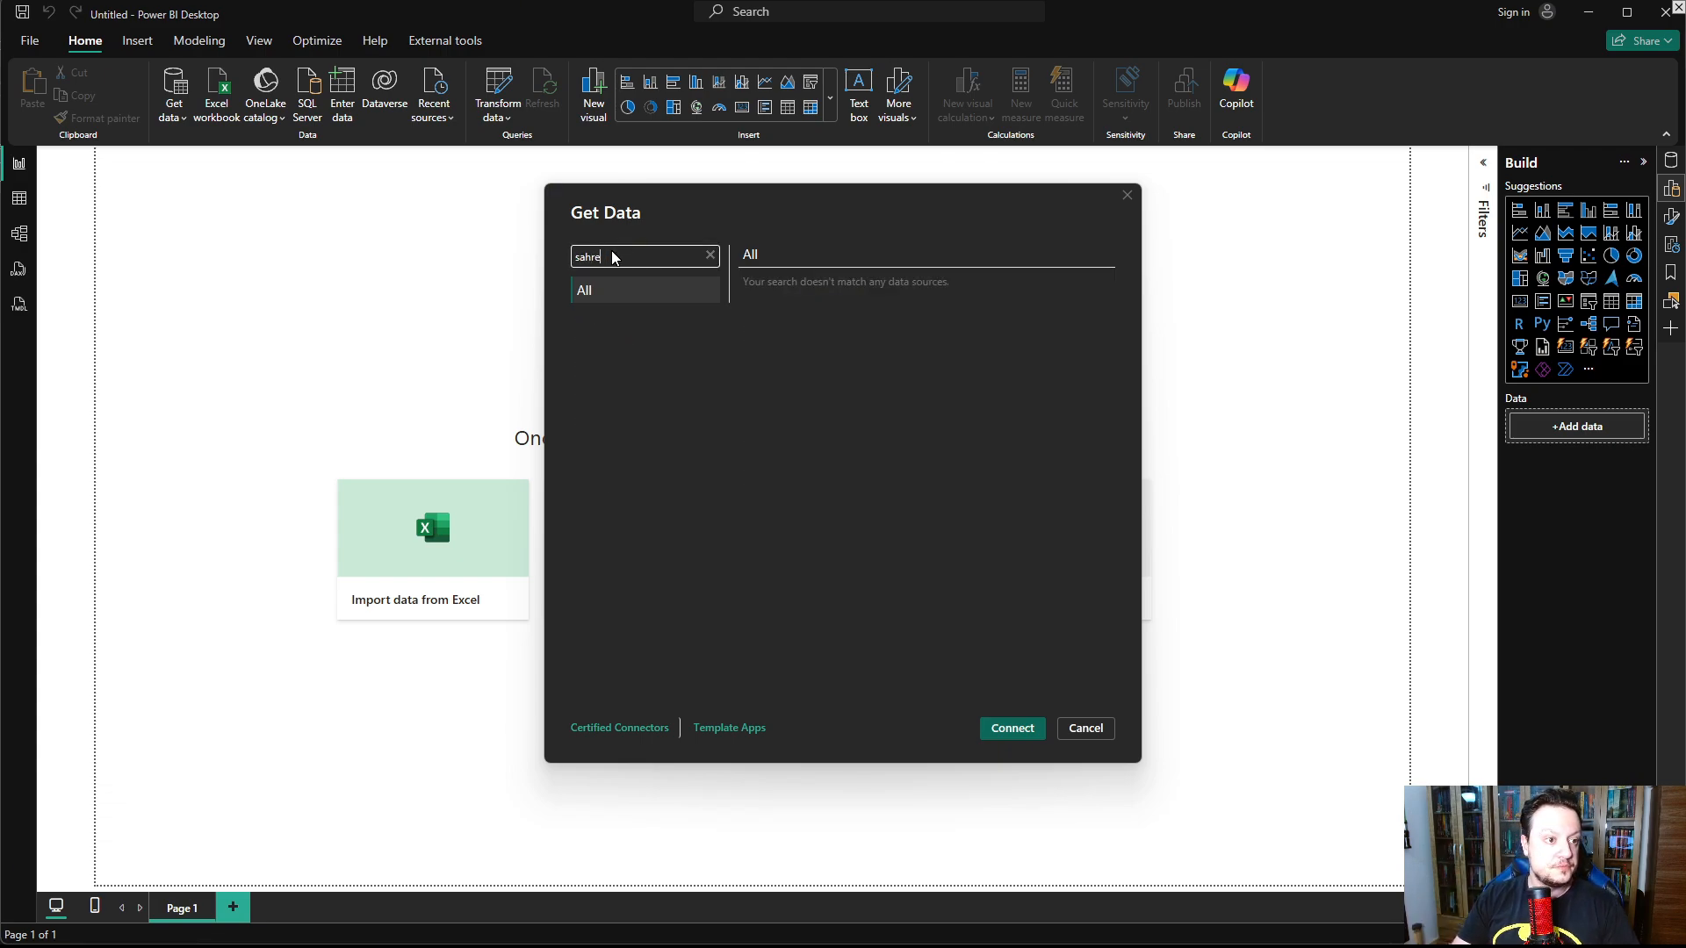
text(harep)
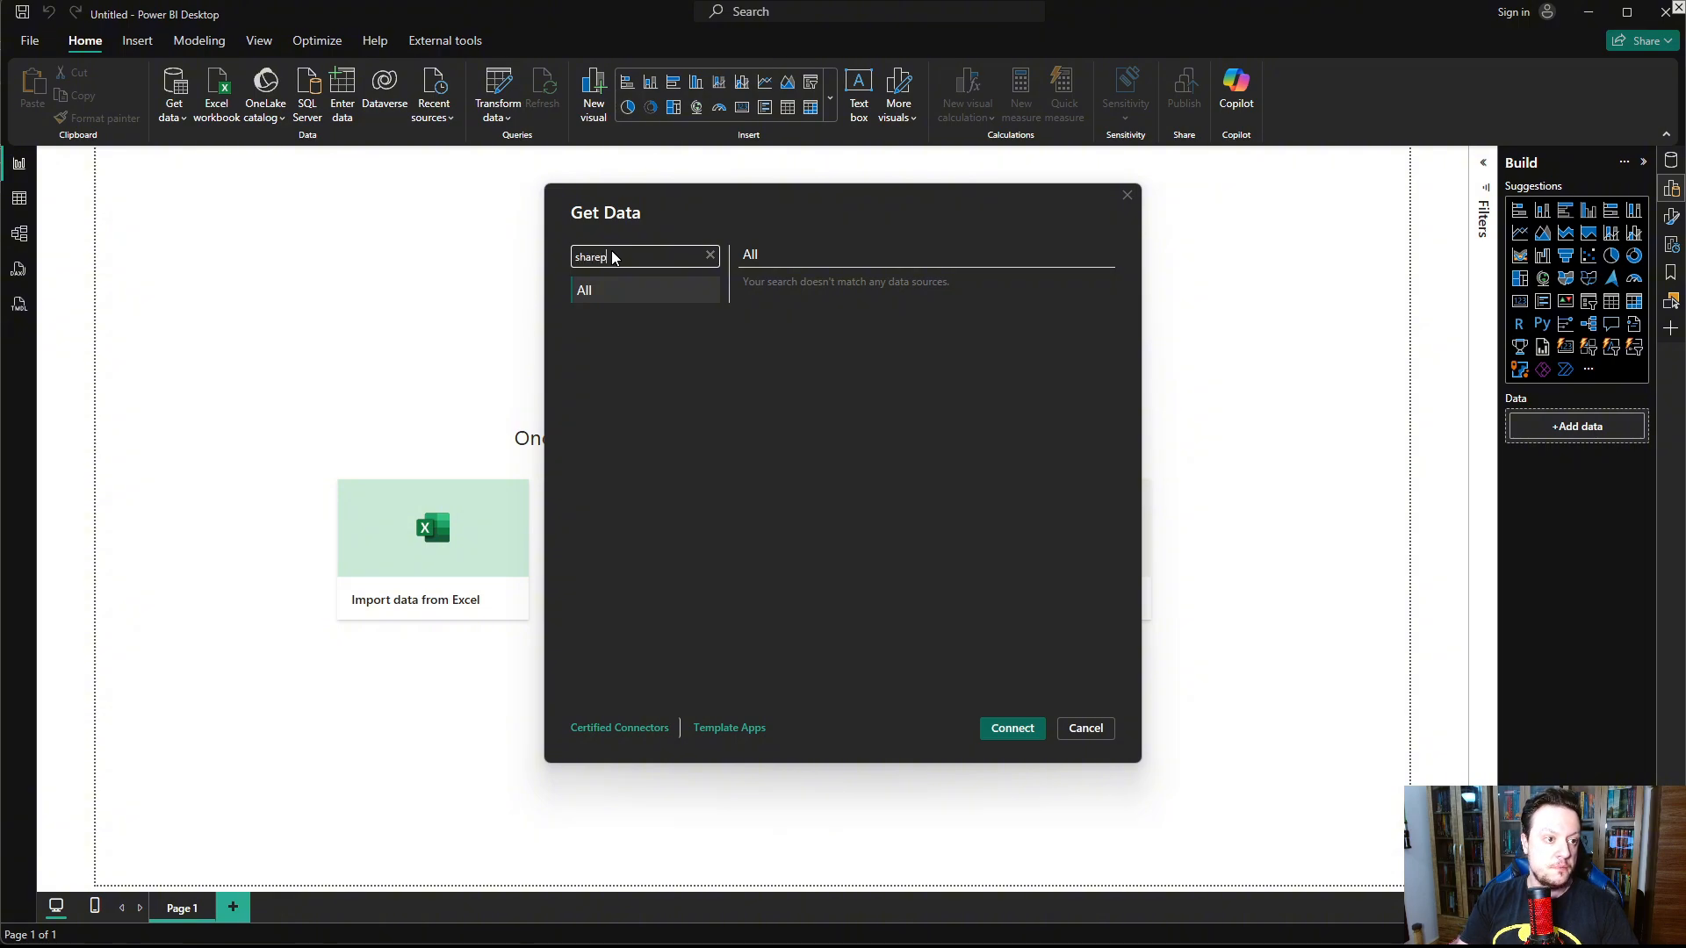
text(oint)
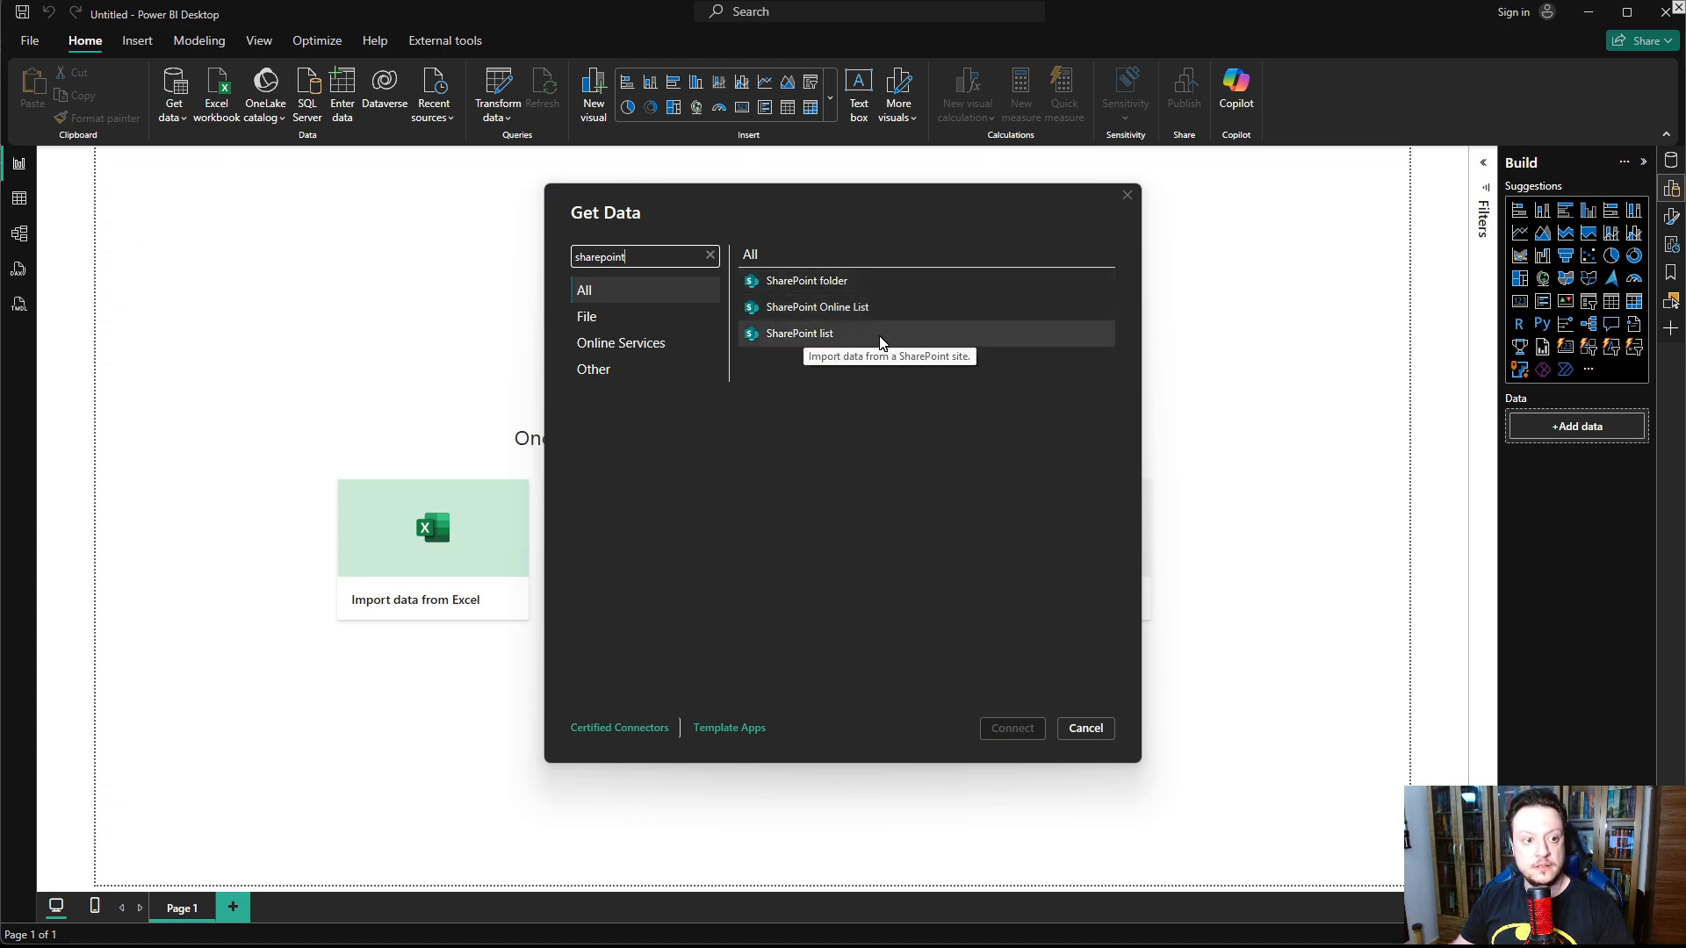
Step: Start a connection with the SharePoint folder connector, ready for entering the site URL
click(825, 281)
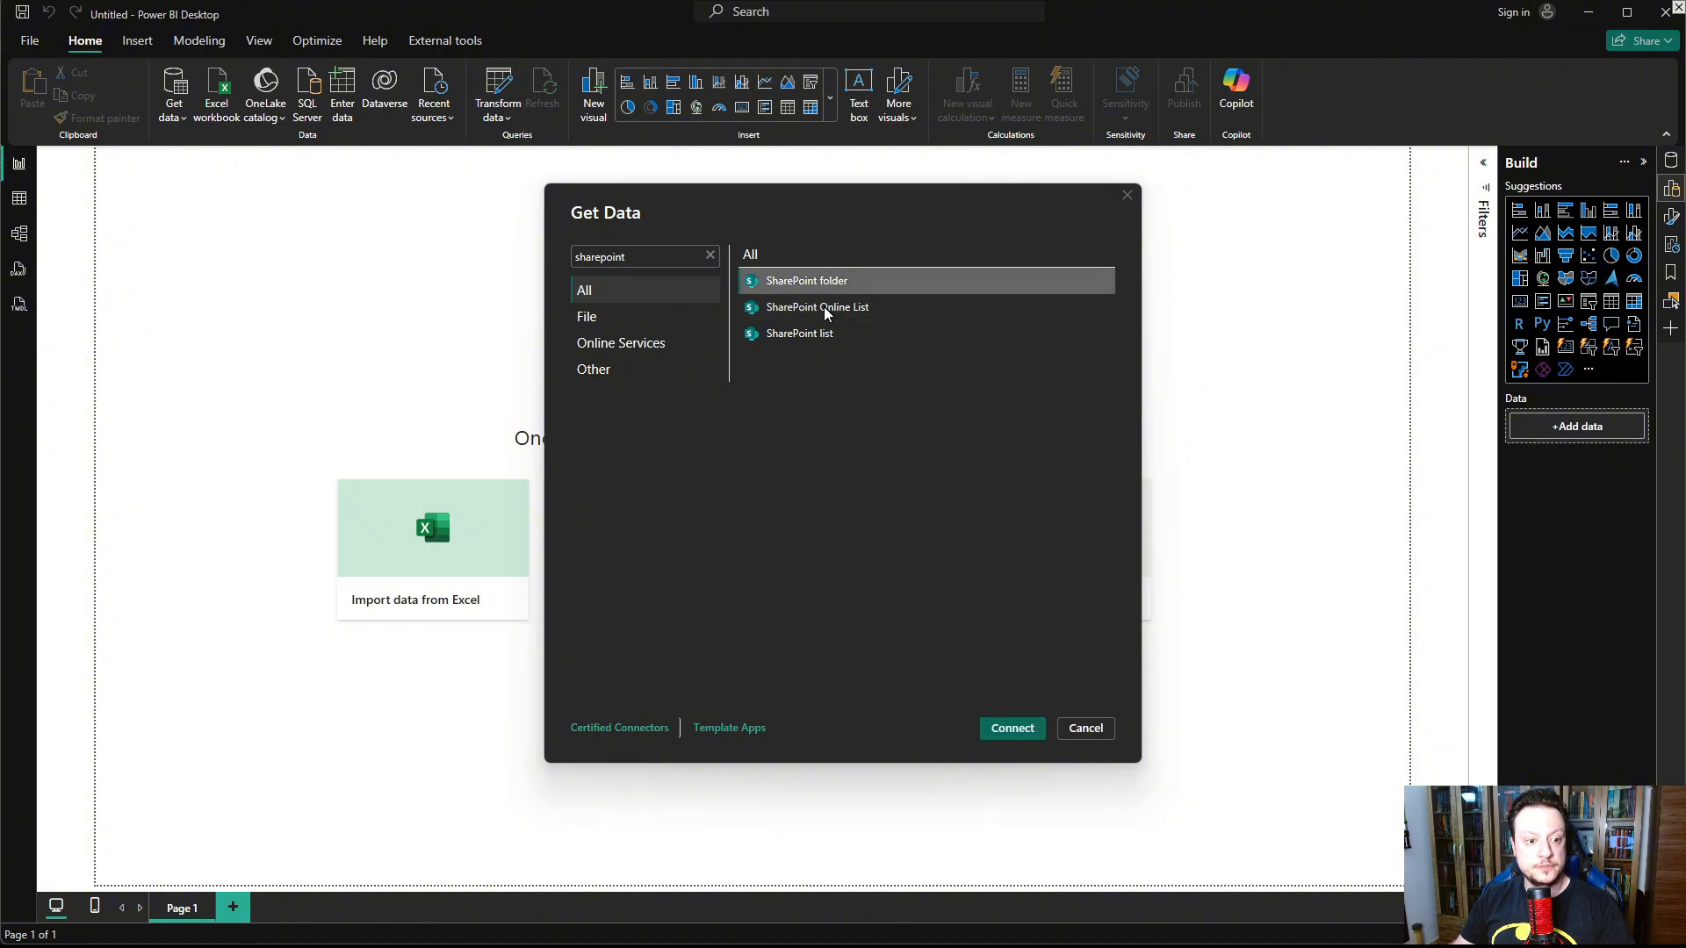
click(1028, 729)
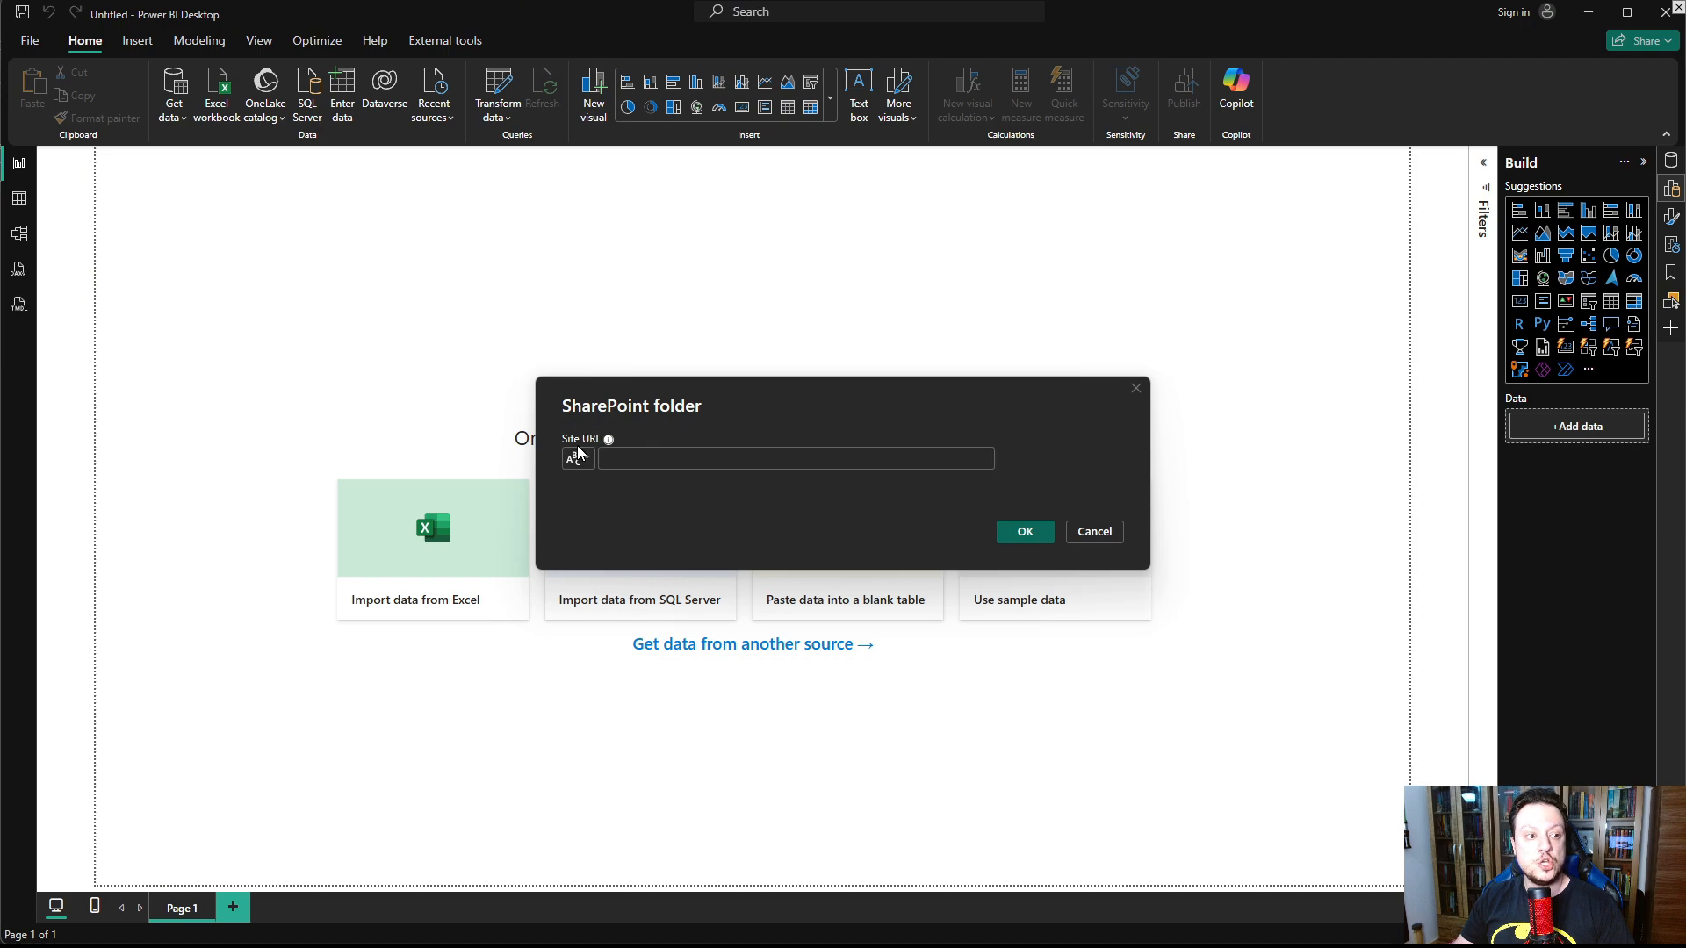
click(728, 449)
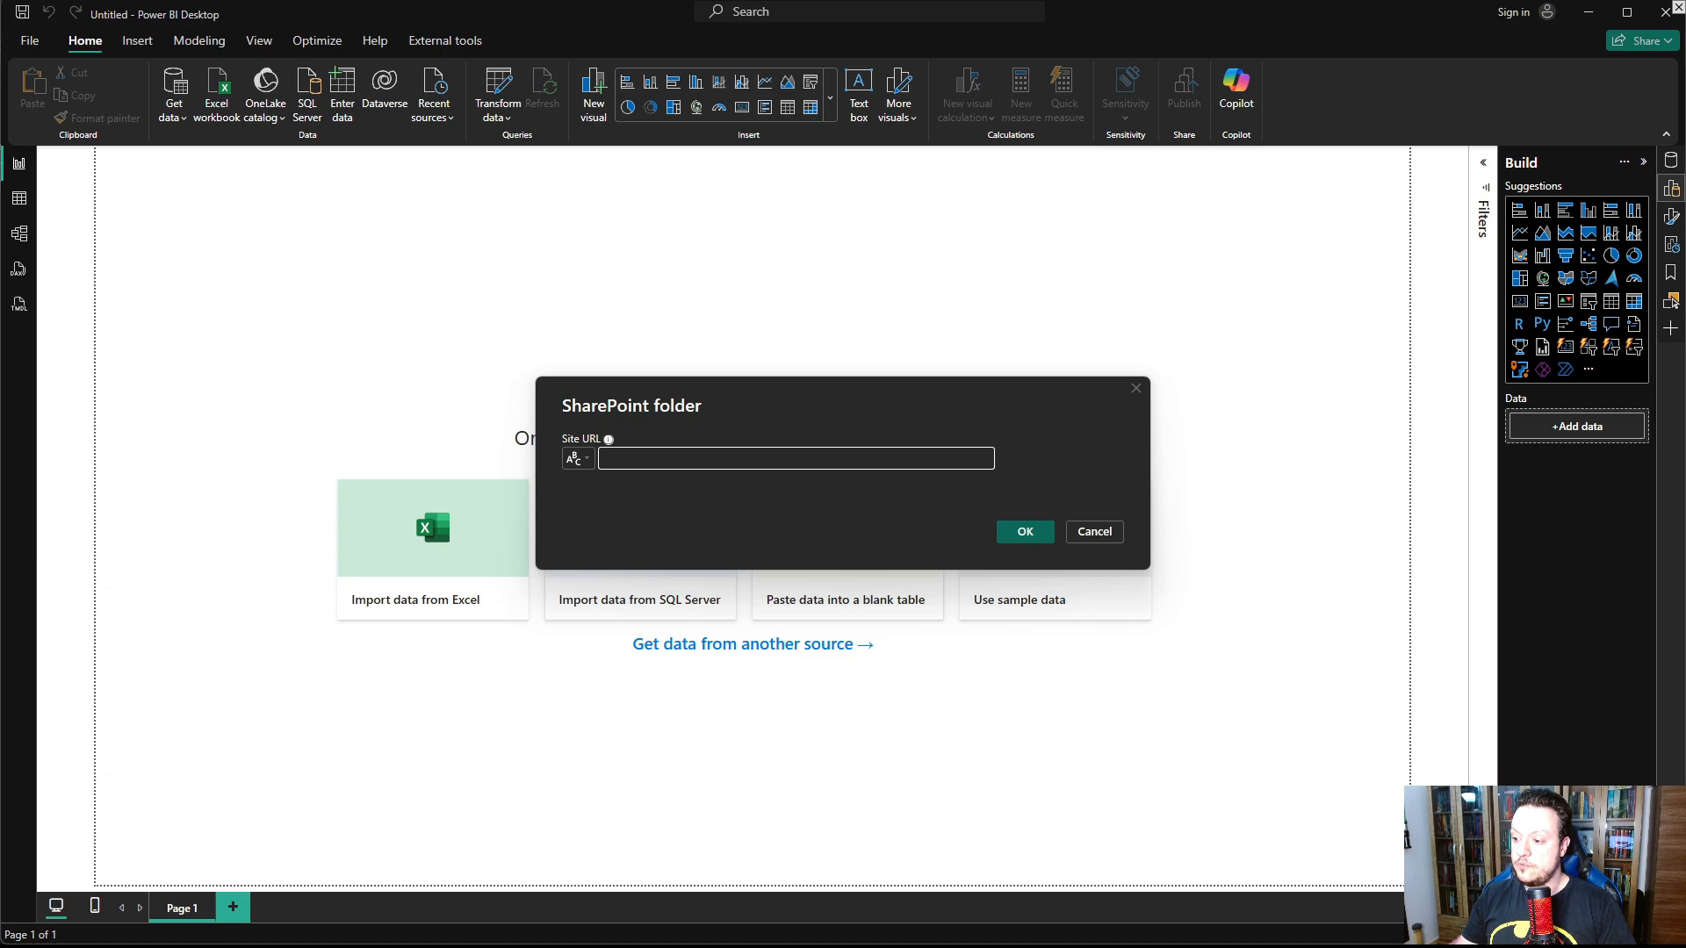
key(alt+Tab)
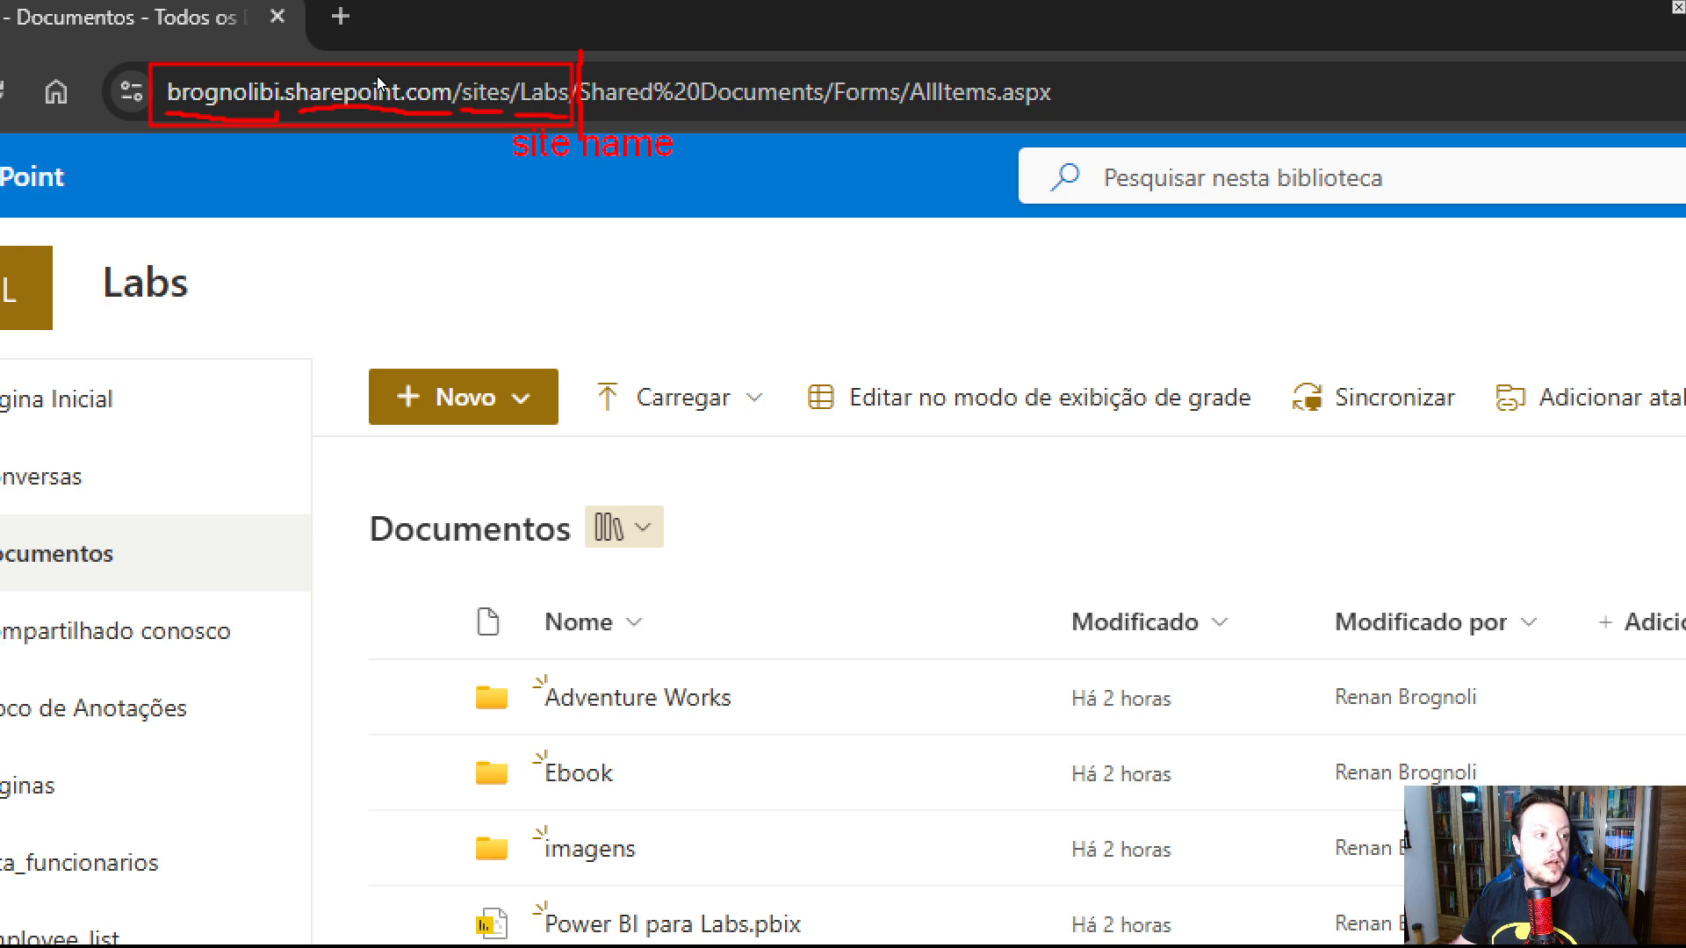
drag(170, 88, 464, 96)
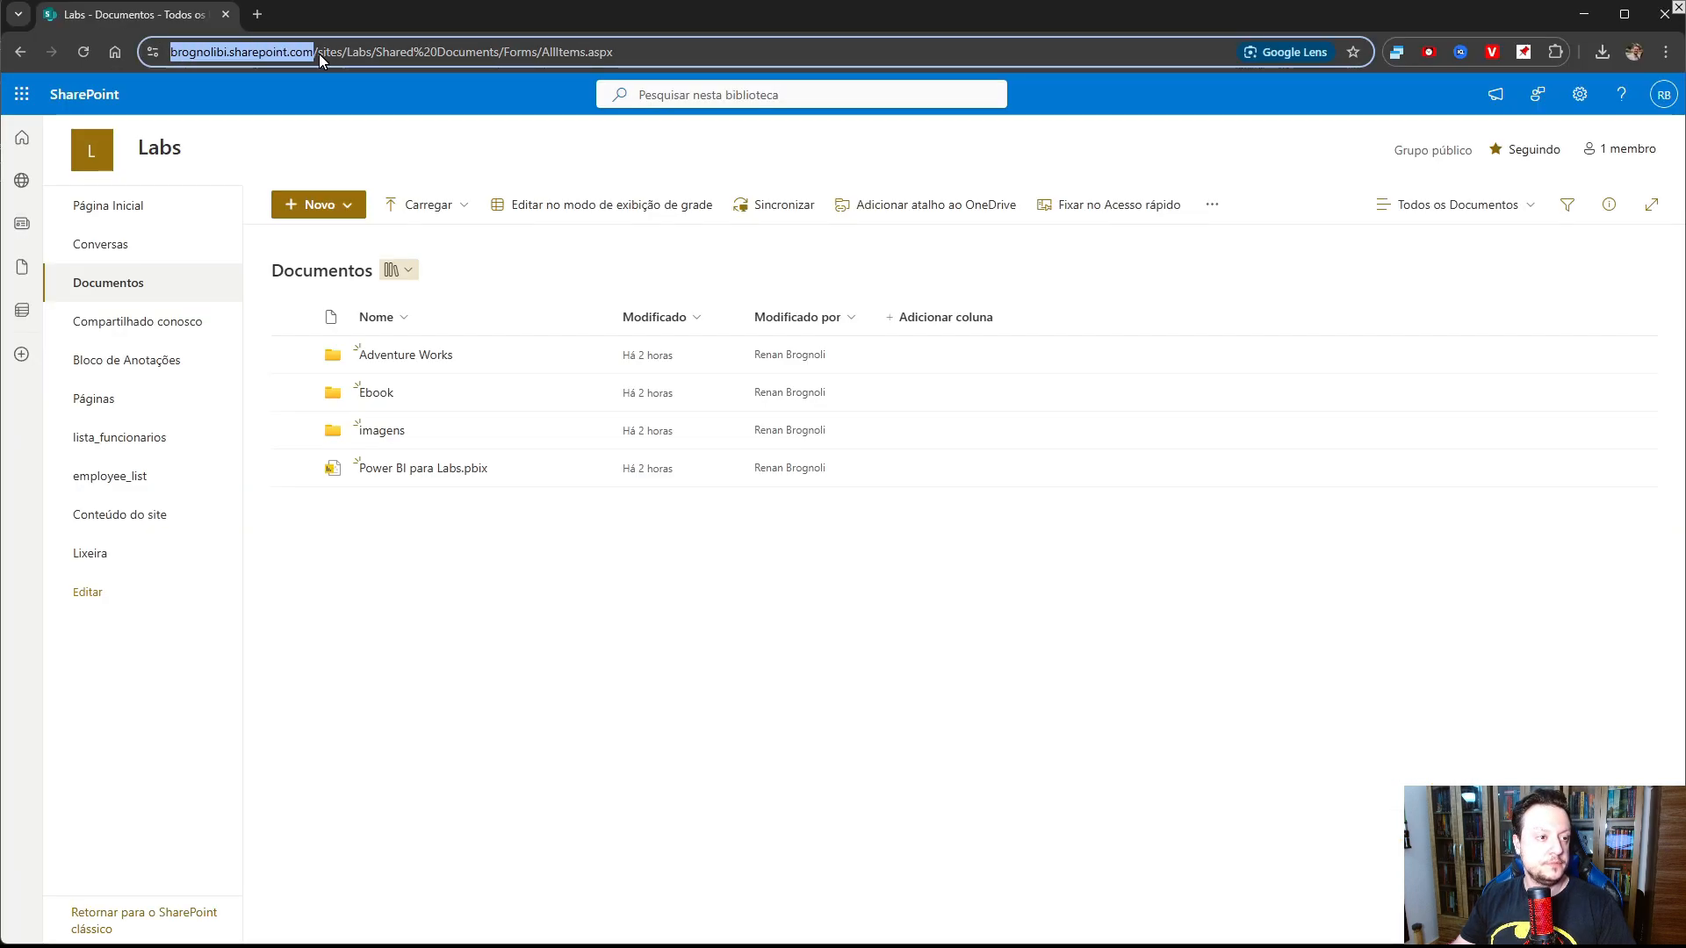
drag(350, 55, 373, 55)
key(ctrl+c)
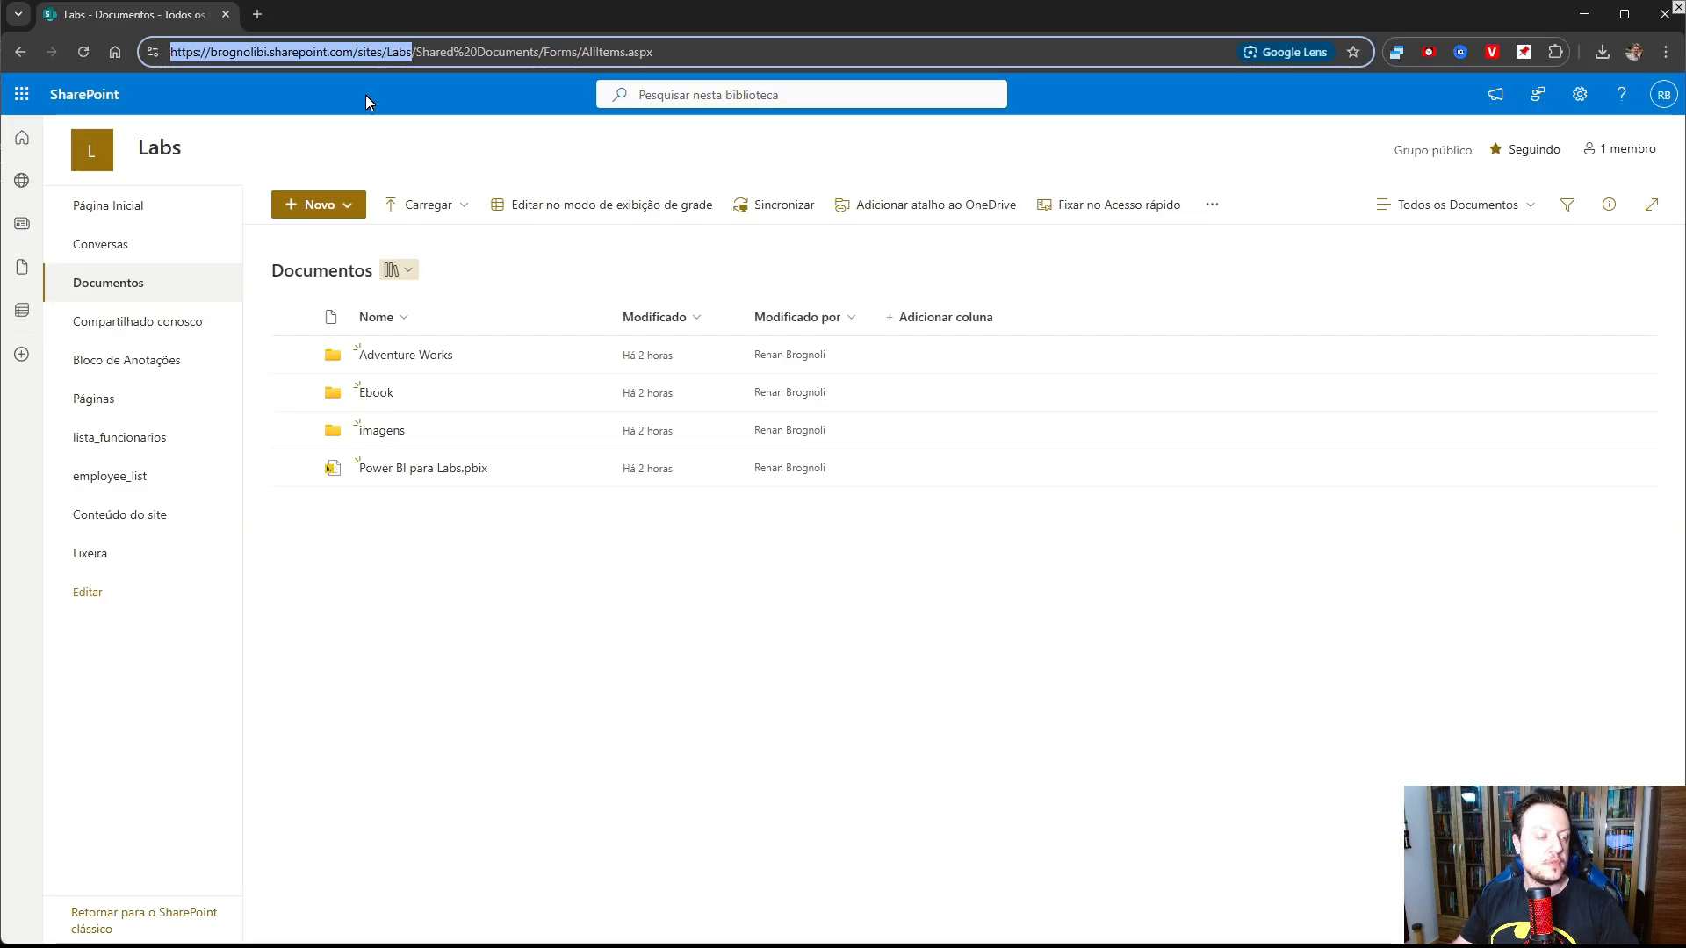
Step: Return to Power BI Desktop, paste the copied Labs address as the site URL, and confirm the SharePoint folder connection
key(alt+Tab)
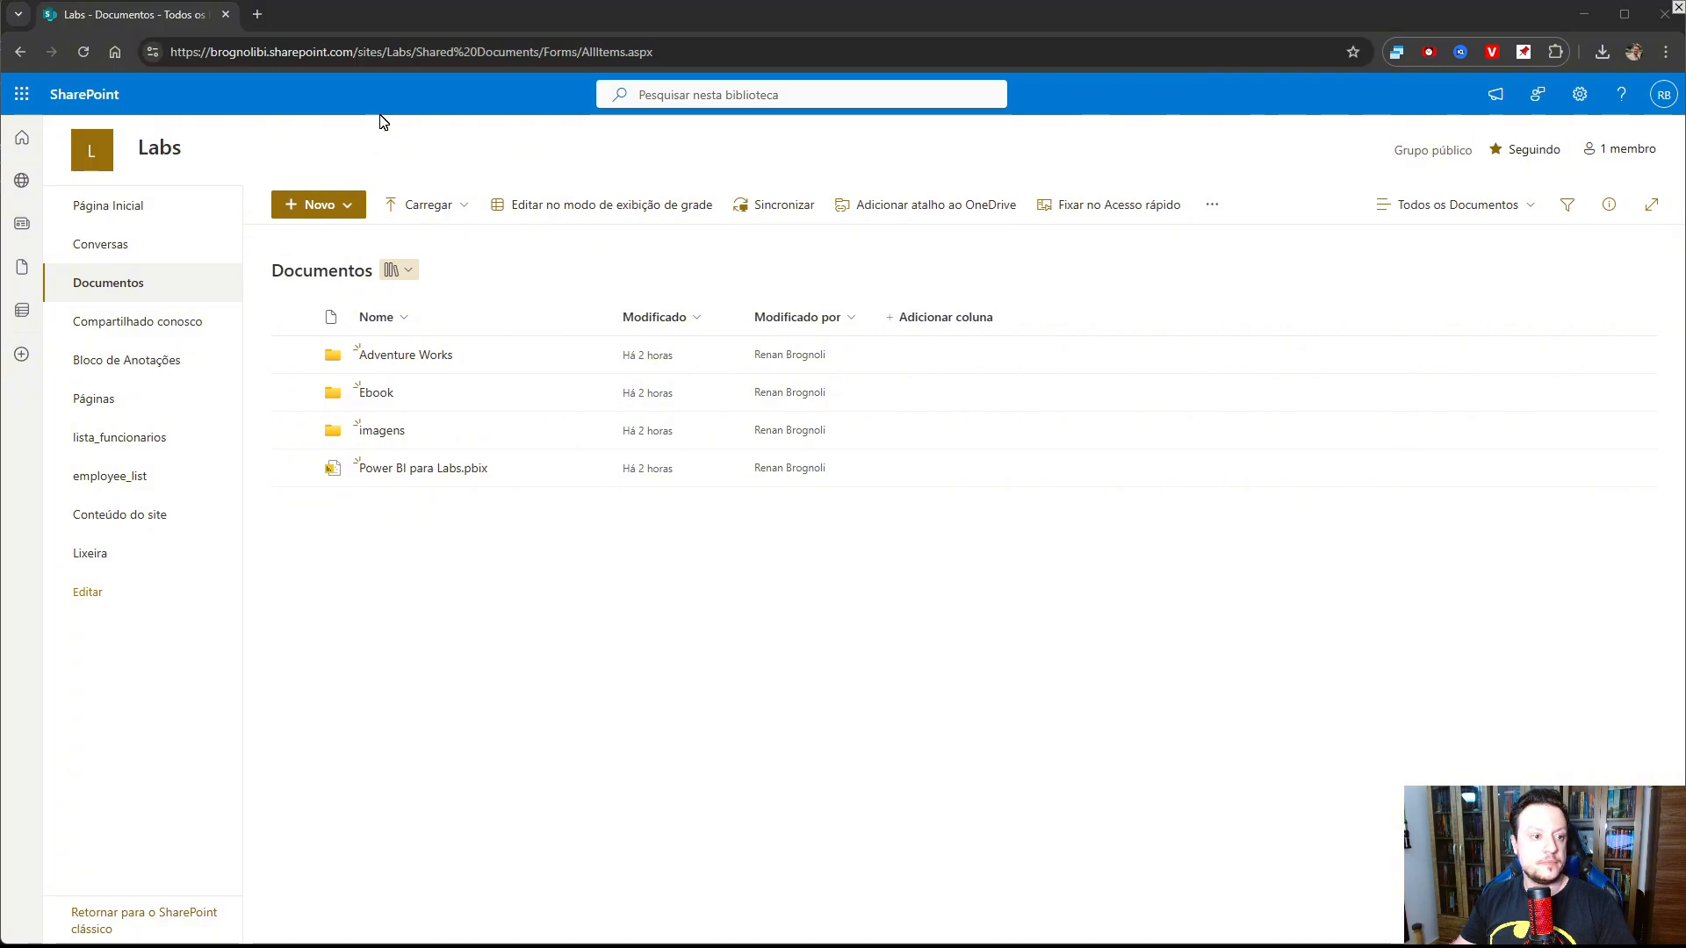
key(alt+Tab)
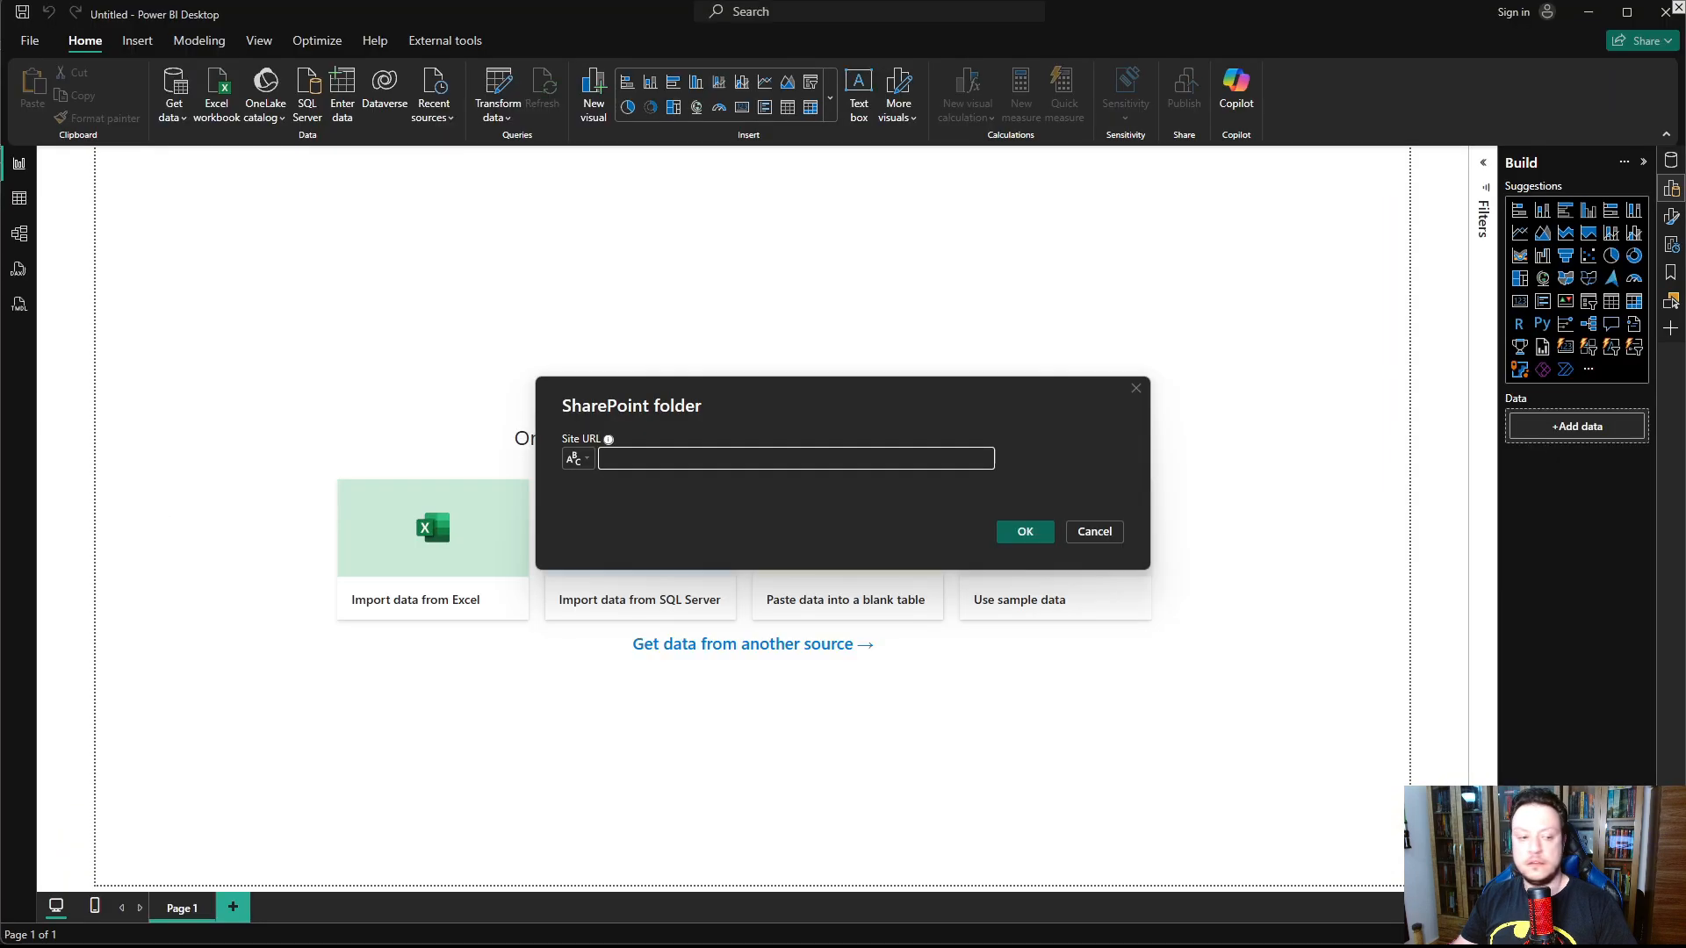
click(641, 461)
key(ctrl+v)
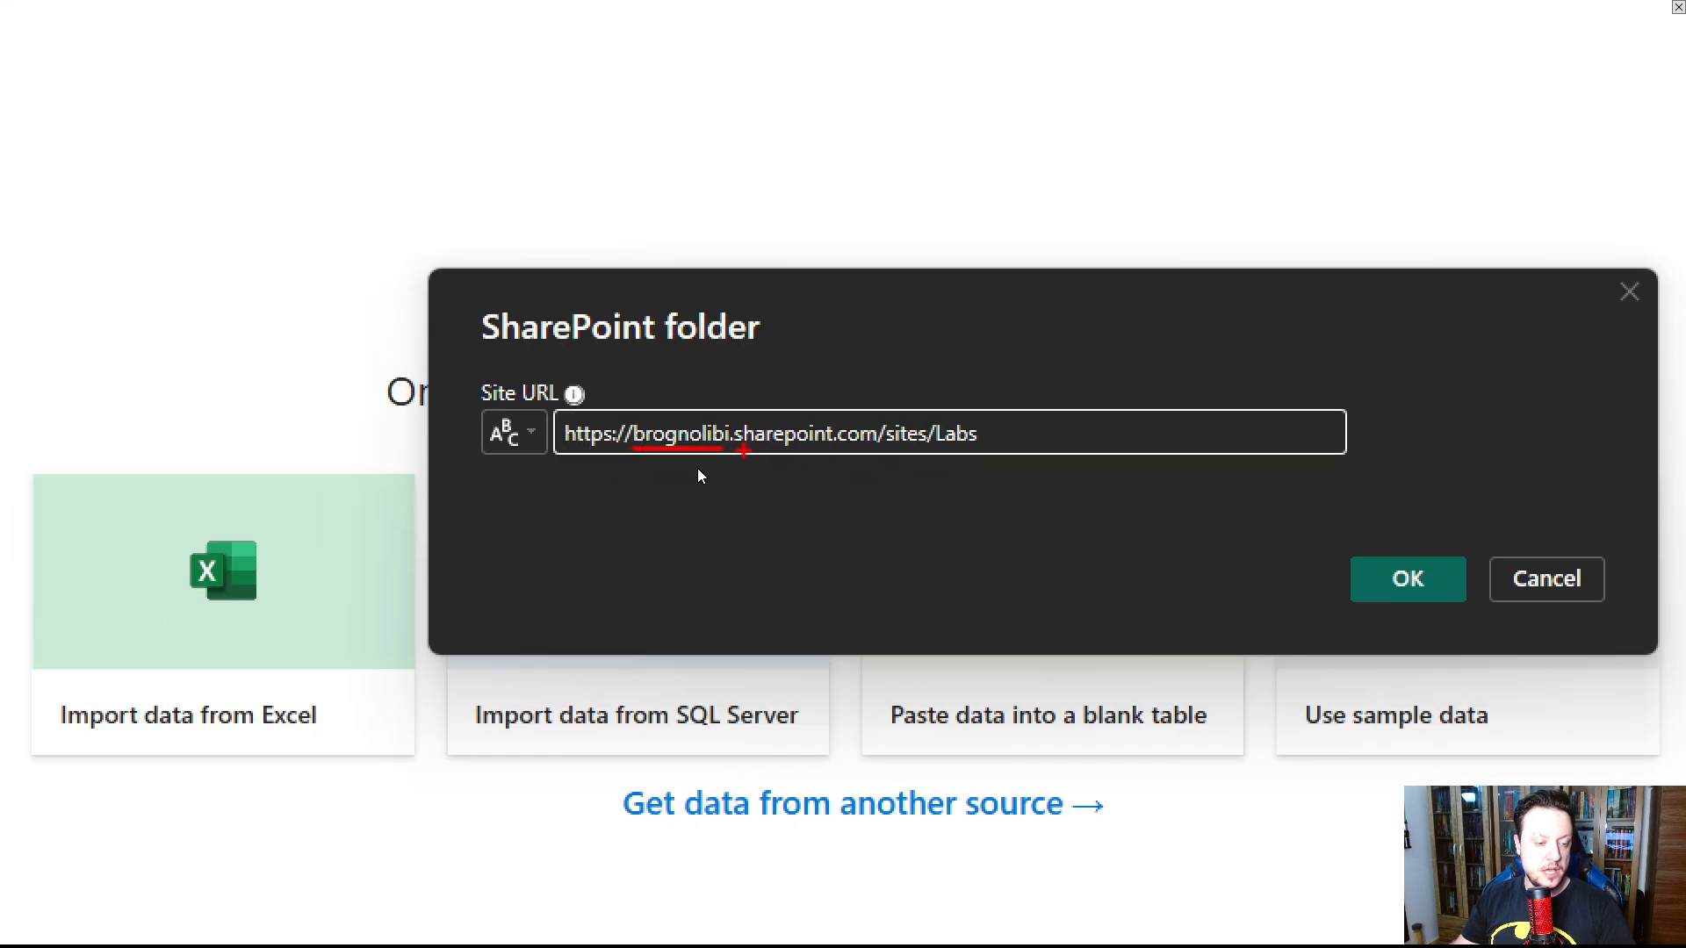
mouse_move(882, 446)
mouse_down()
mouse_move(977, 455)
mouse_move(1001, 417)
mouse_move(935, 408)
mouse_move(919, 426)
mouse_up()
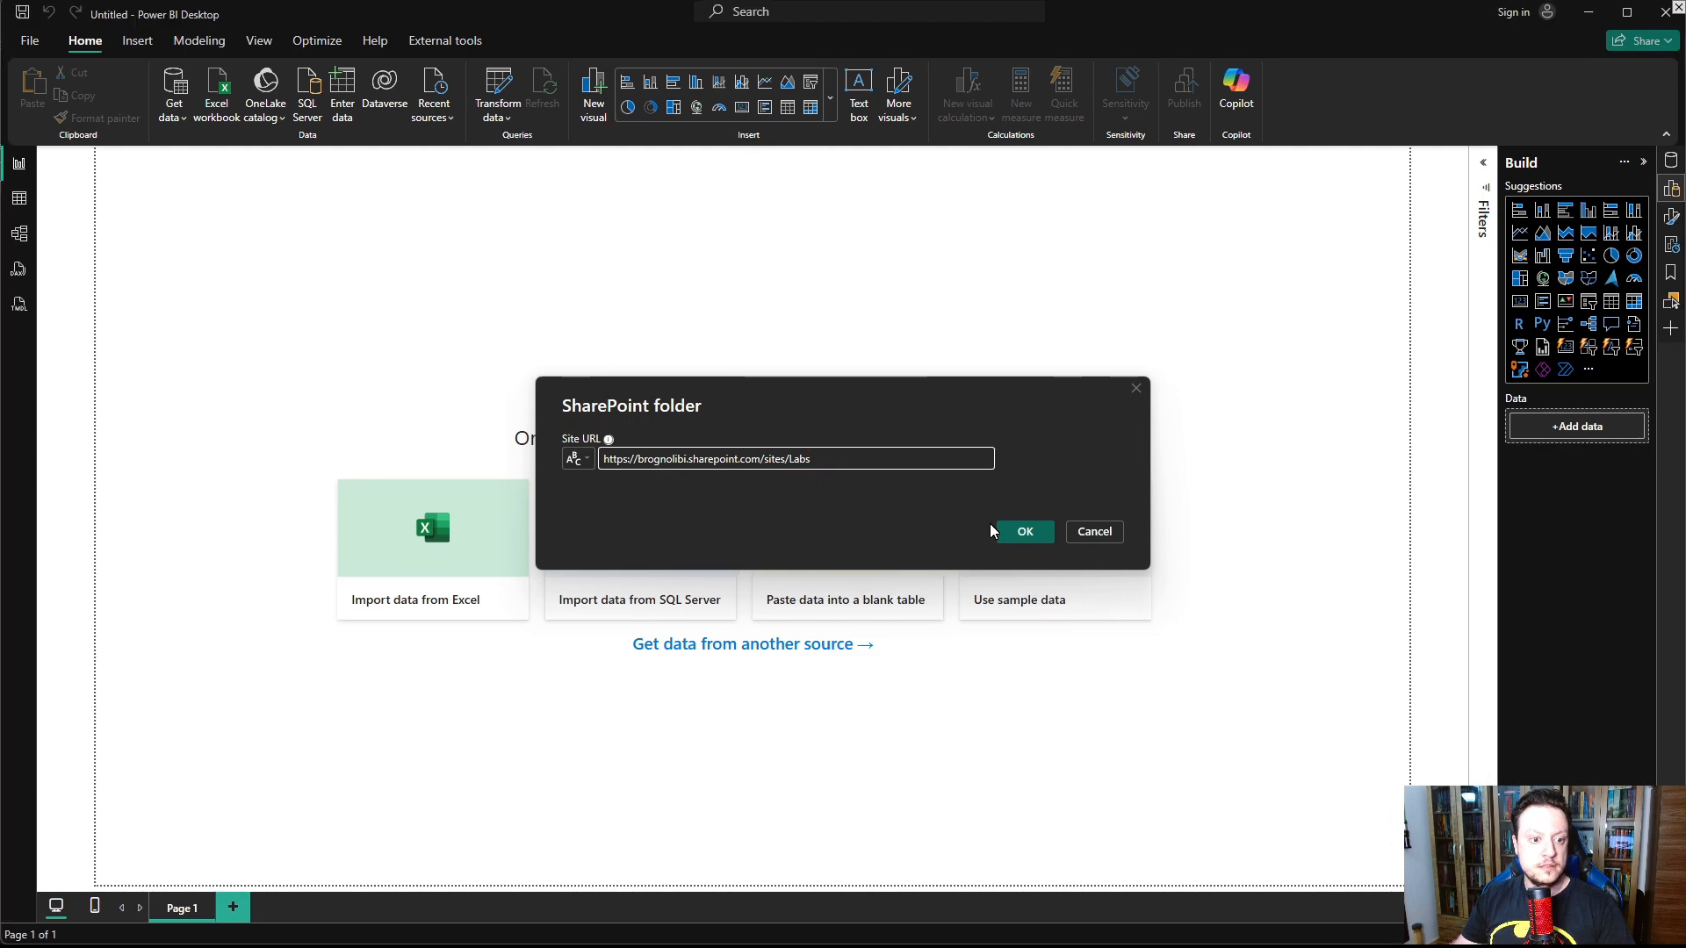
click(1018, 535)
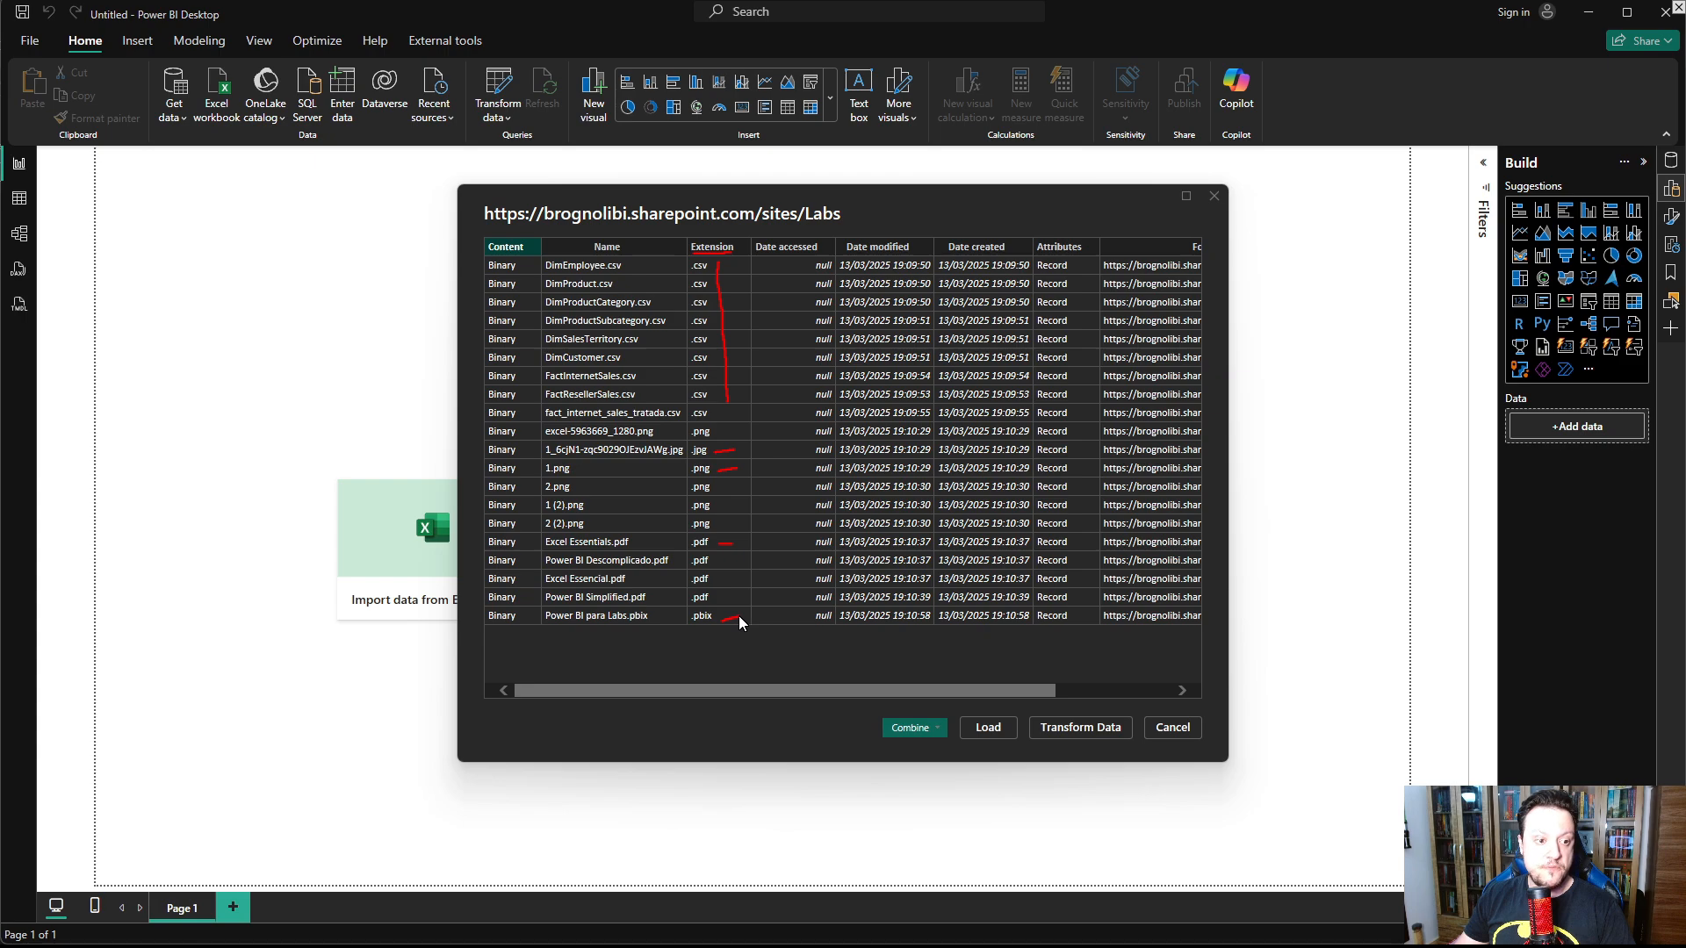
Step: Open the site's file list for transformation in Power Query and filter the Extension column to .csv only
drag(725, 586, 732, 584)
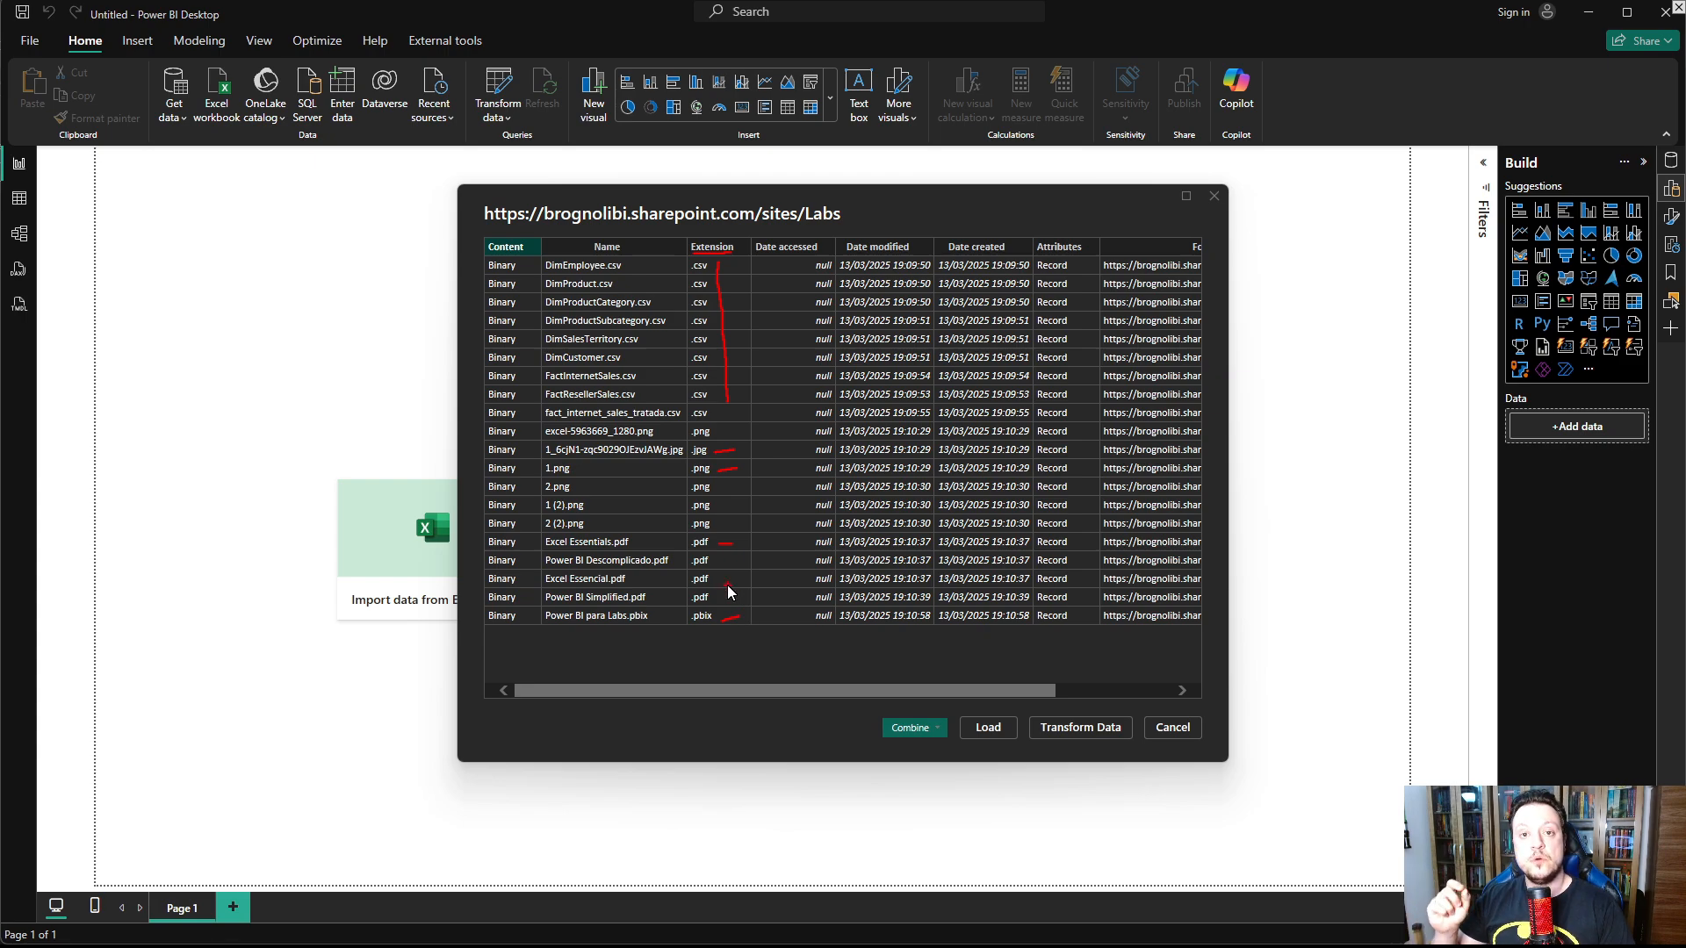
click(1072, 731)
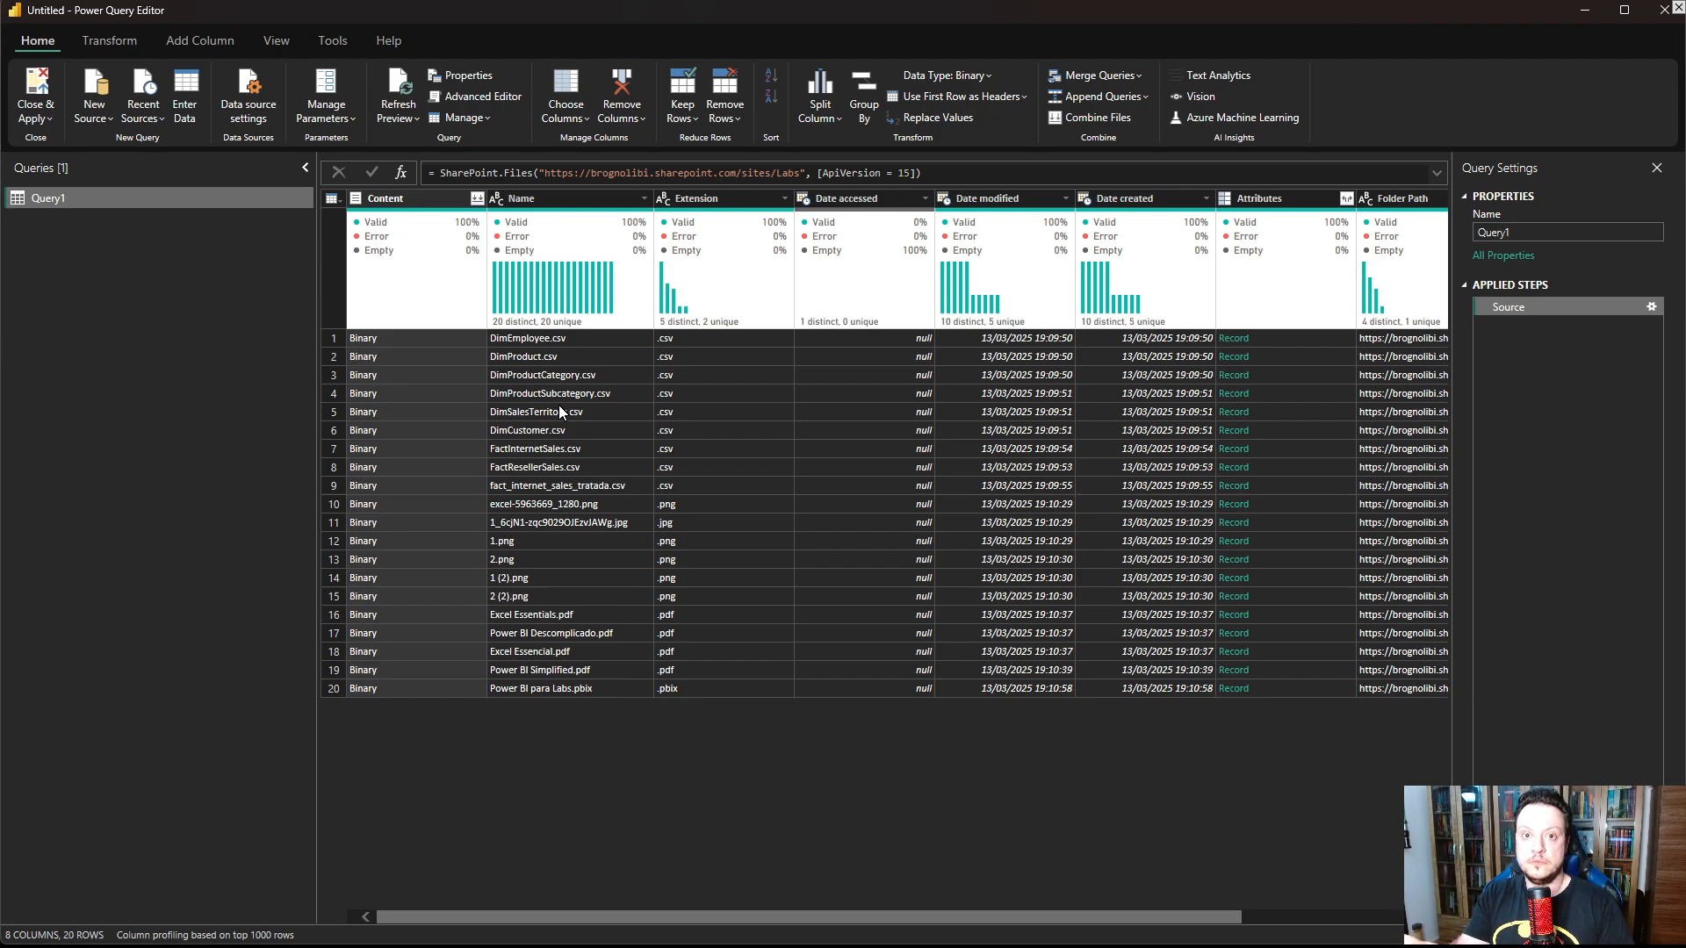
click(785, 201)
click(564, 384)
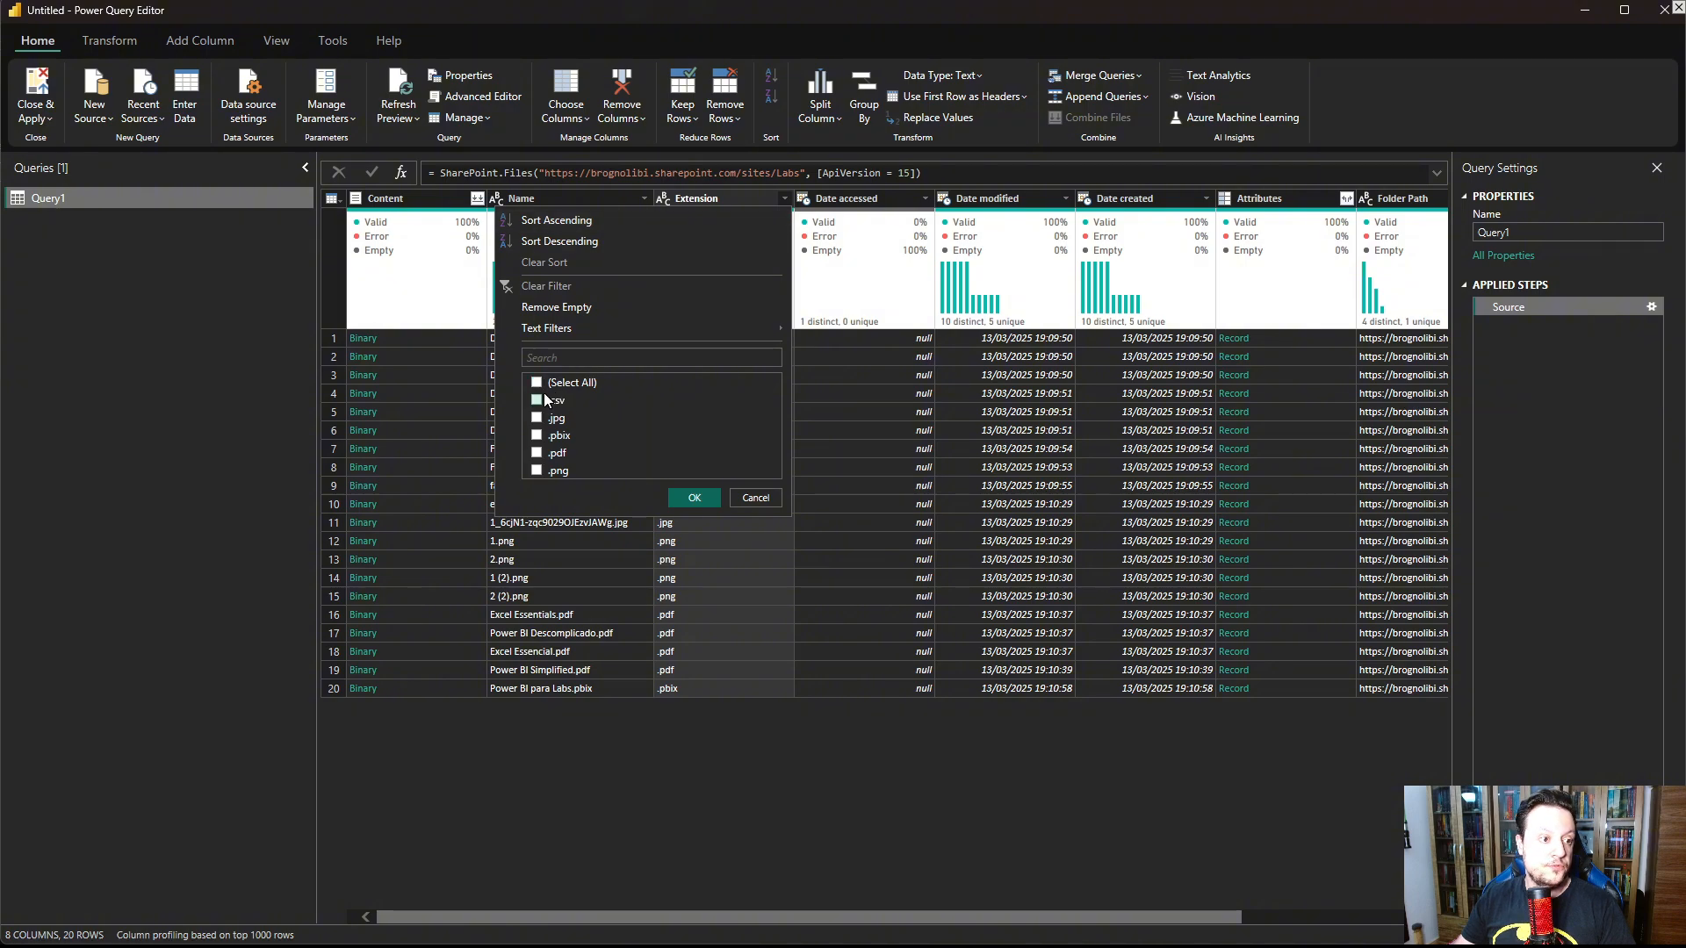
click(537, 401)
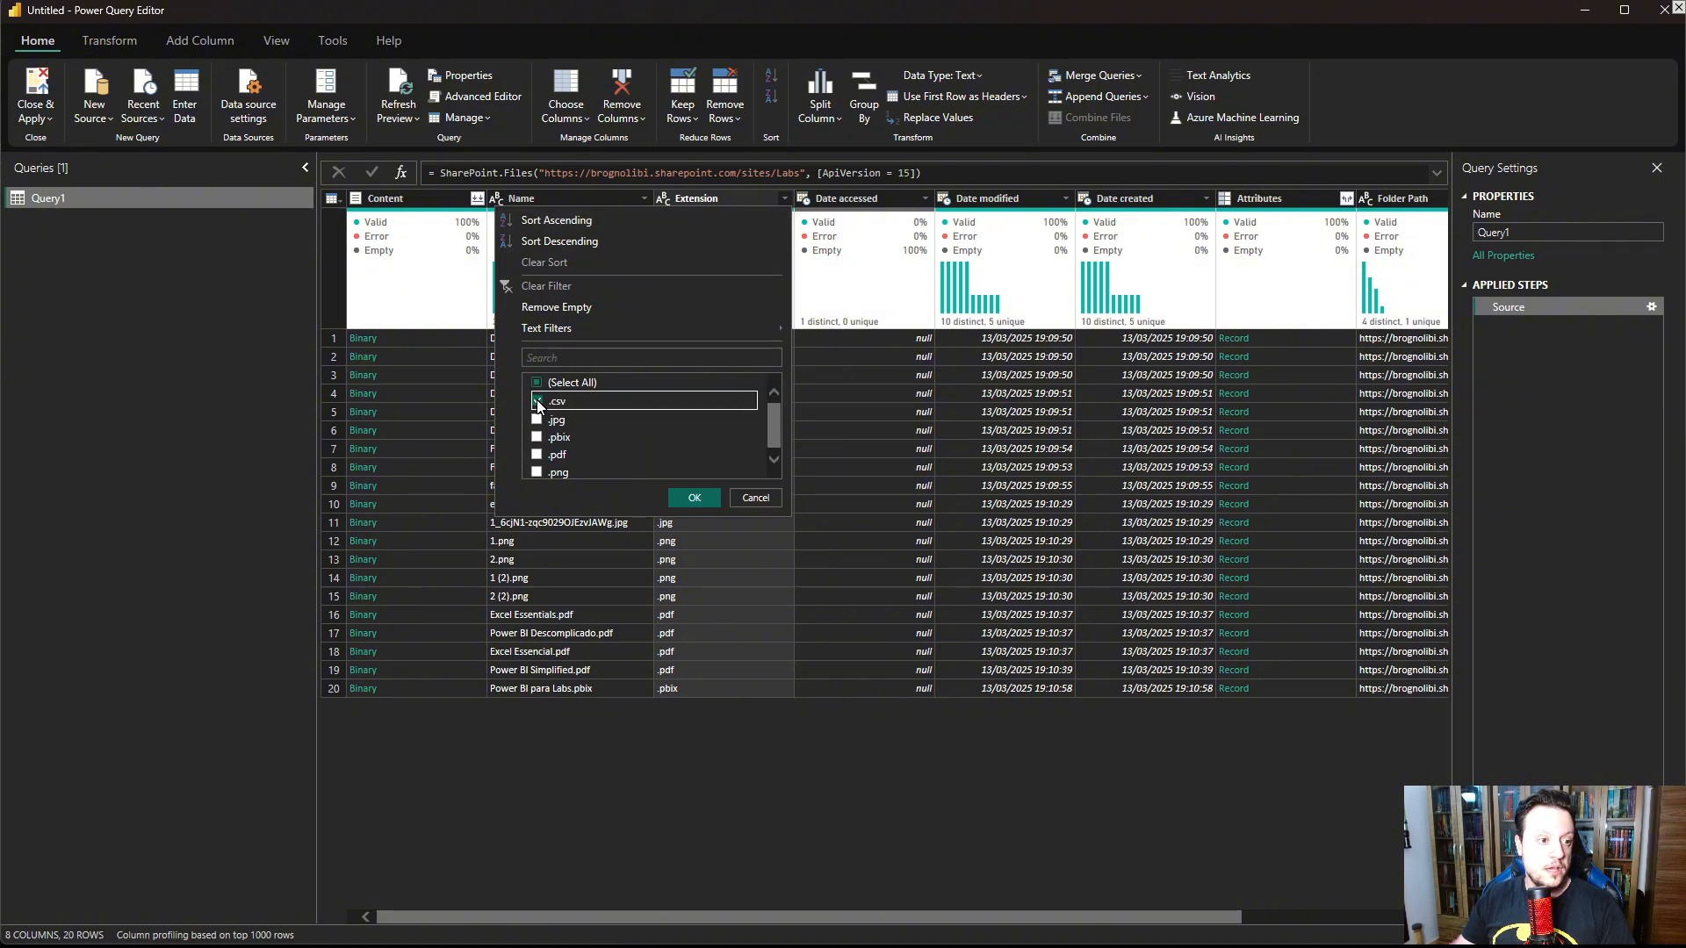
click(694, 498)
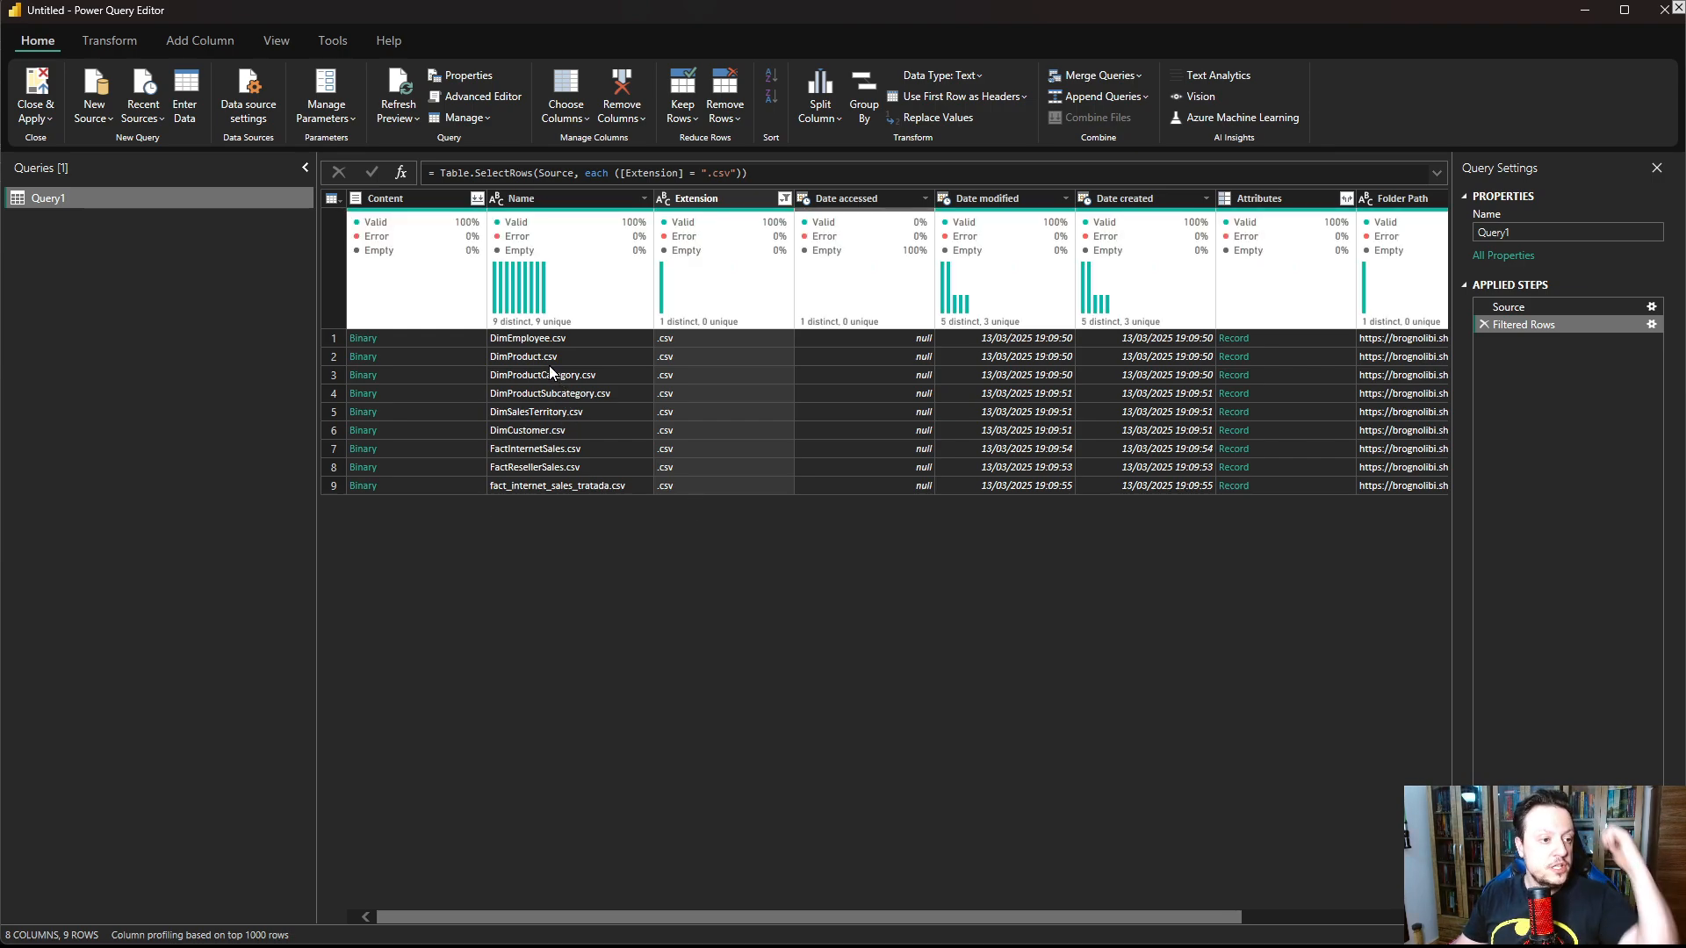
Step: Expand the binary content of FactInternetSales.csv into a table and look across its columns
click(604, 446)
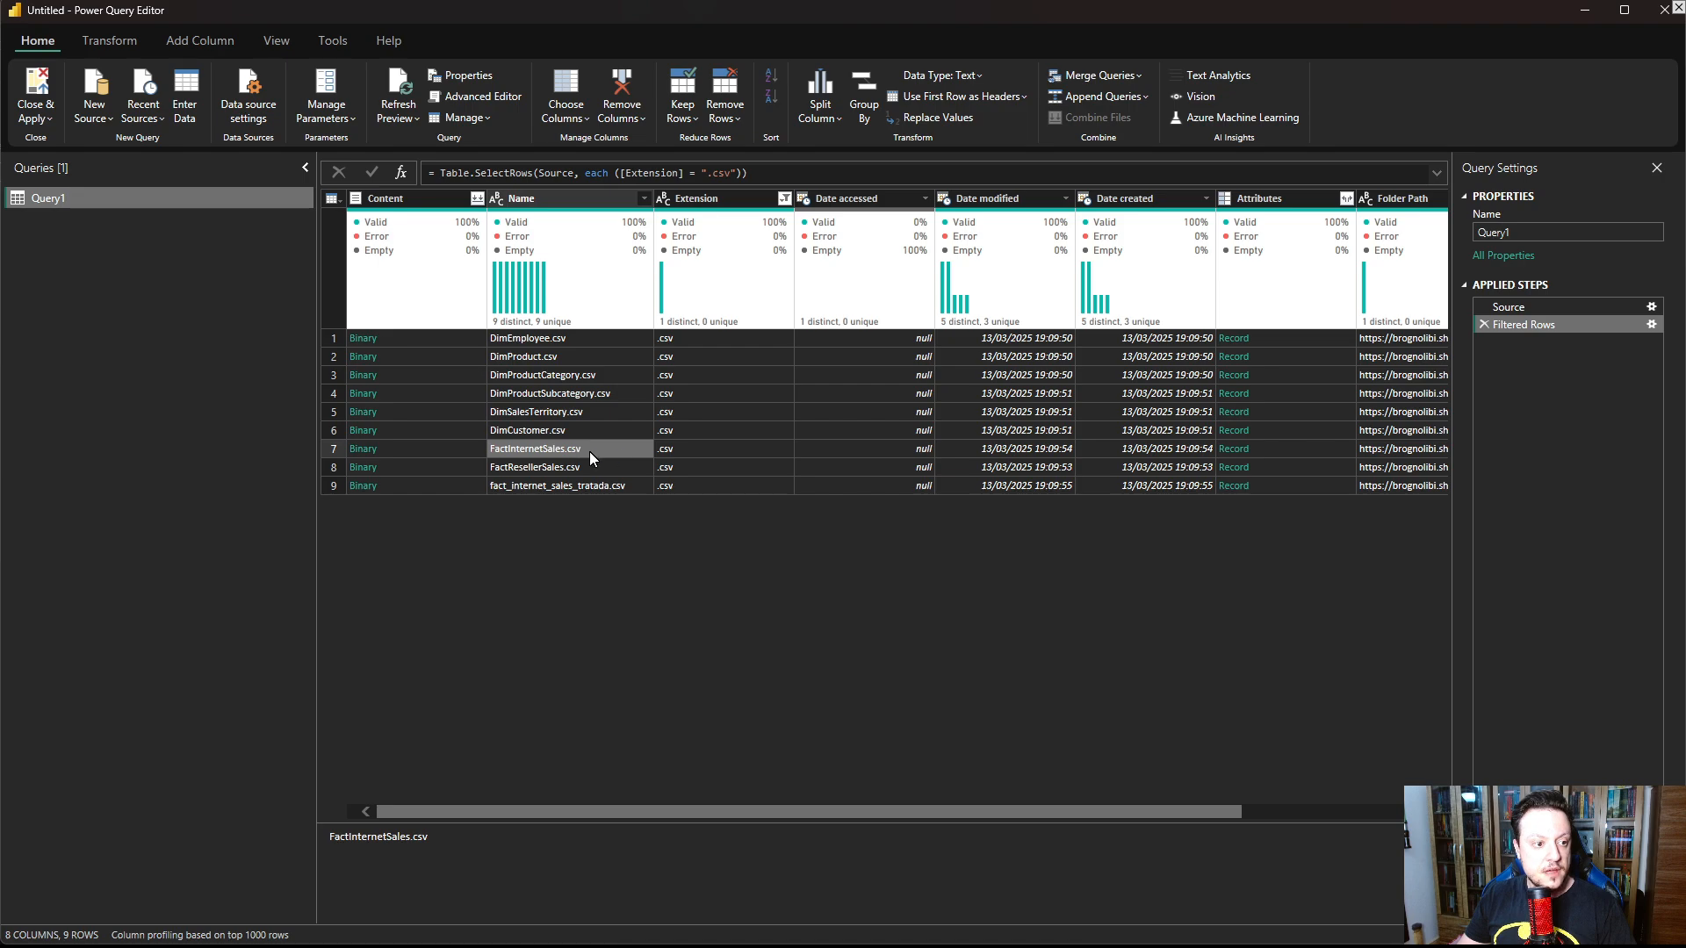
click(362, 450)
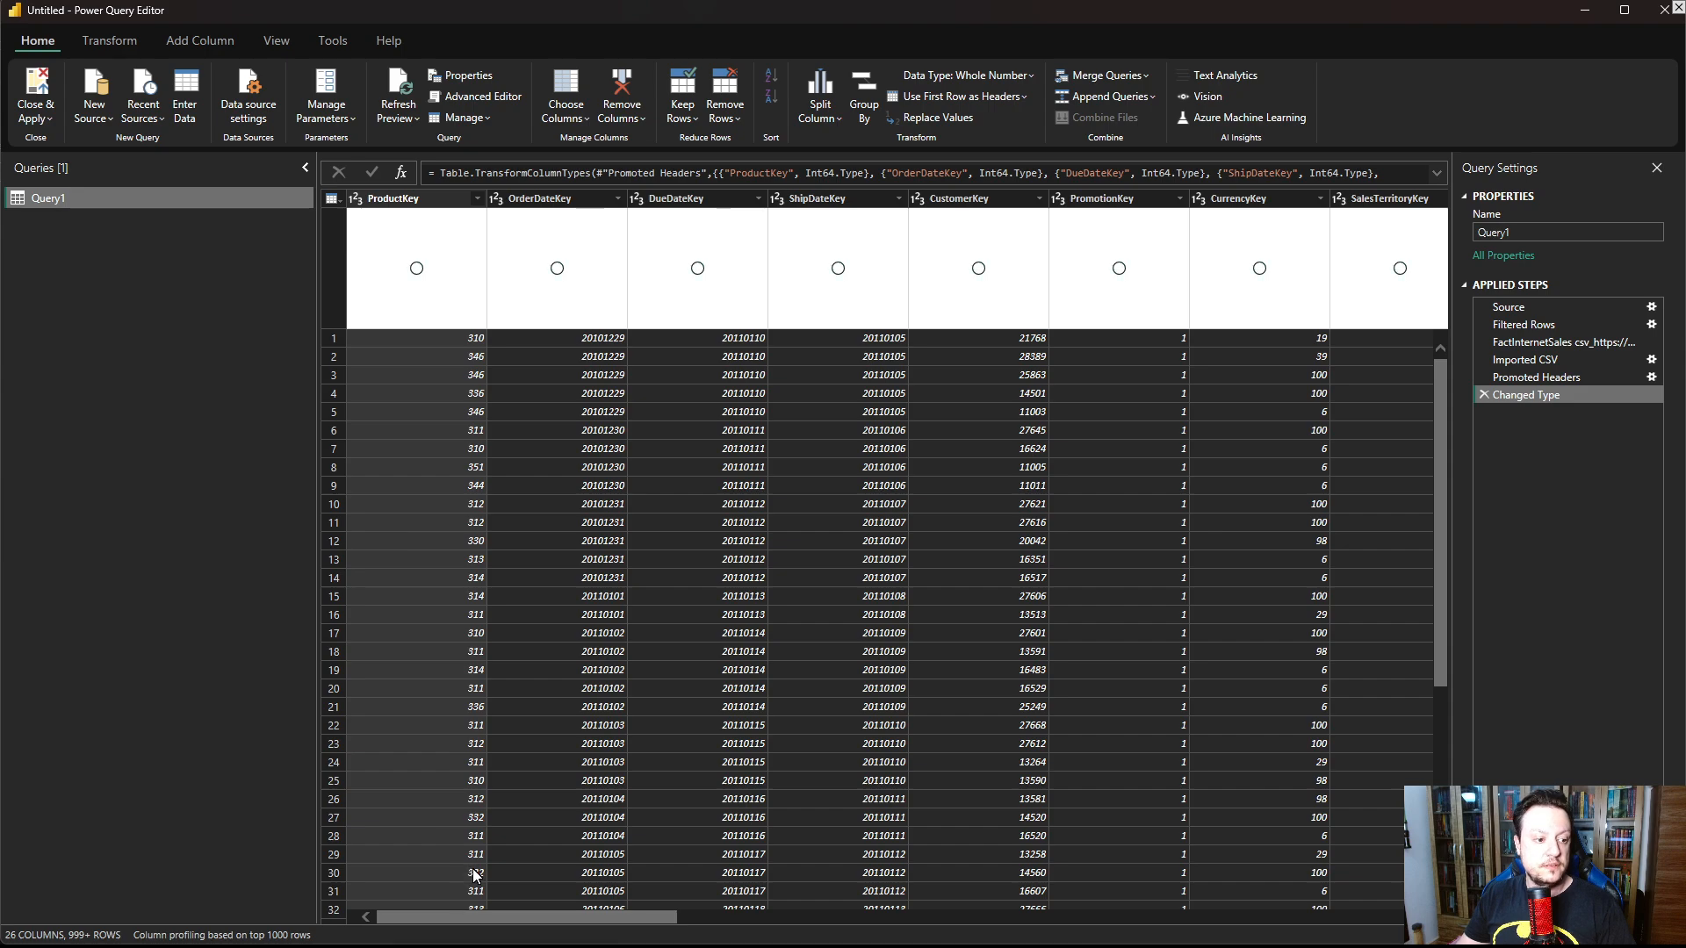
drag(525, 919, 1317, 923)
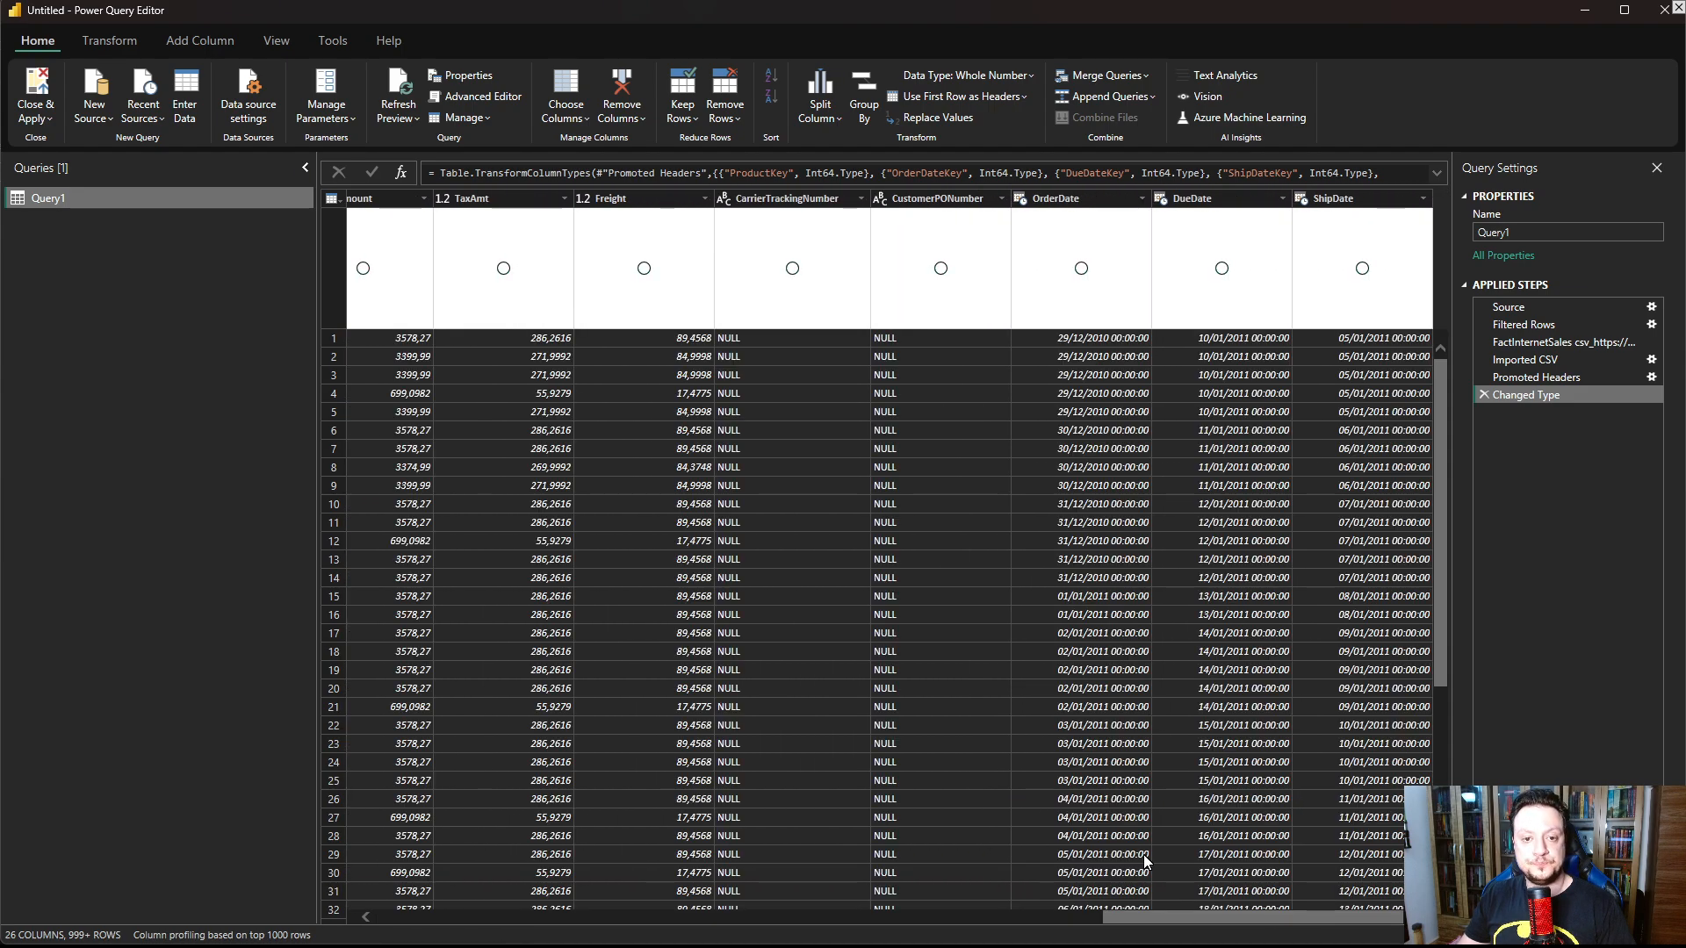
Step: Rename the query as fact_internet_sales
click(1532, 233)
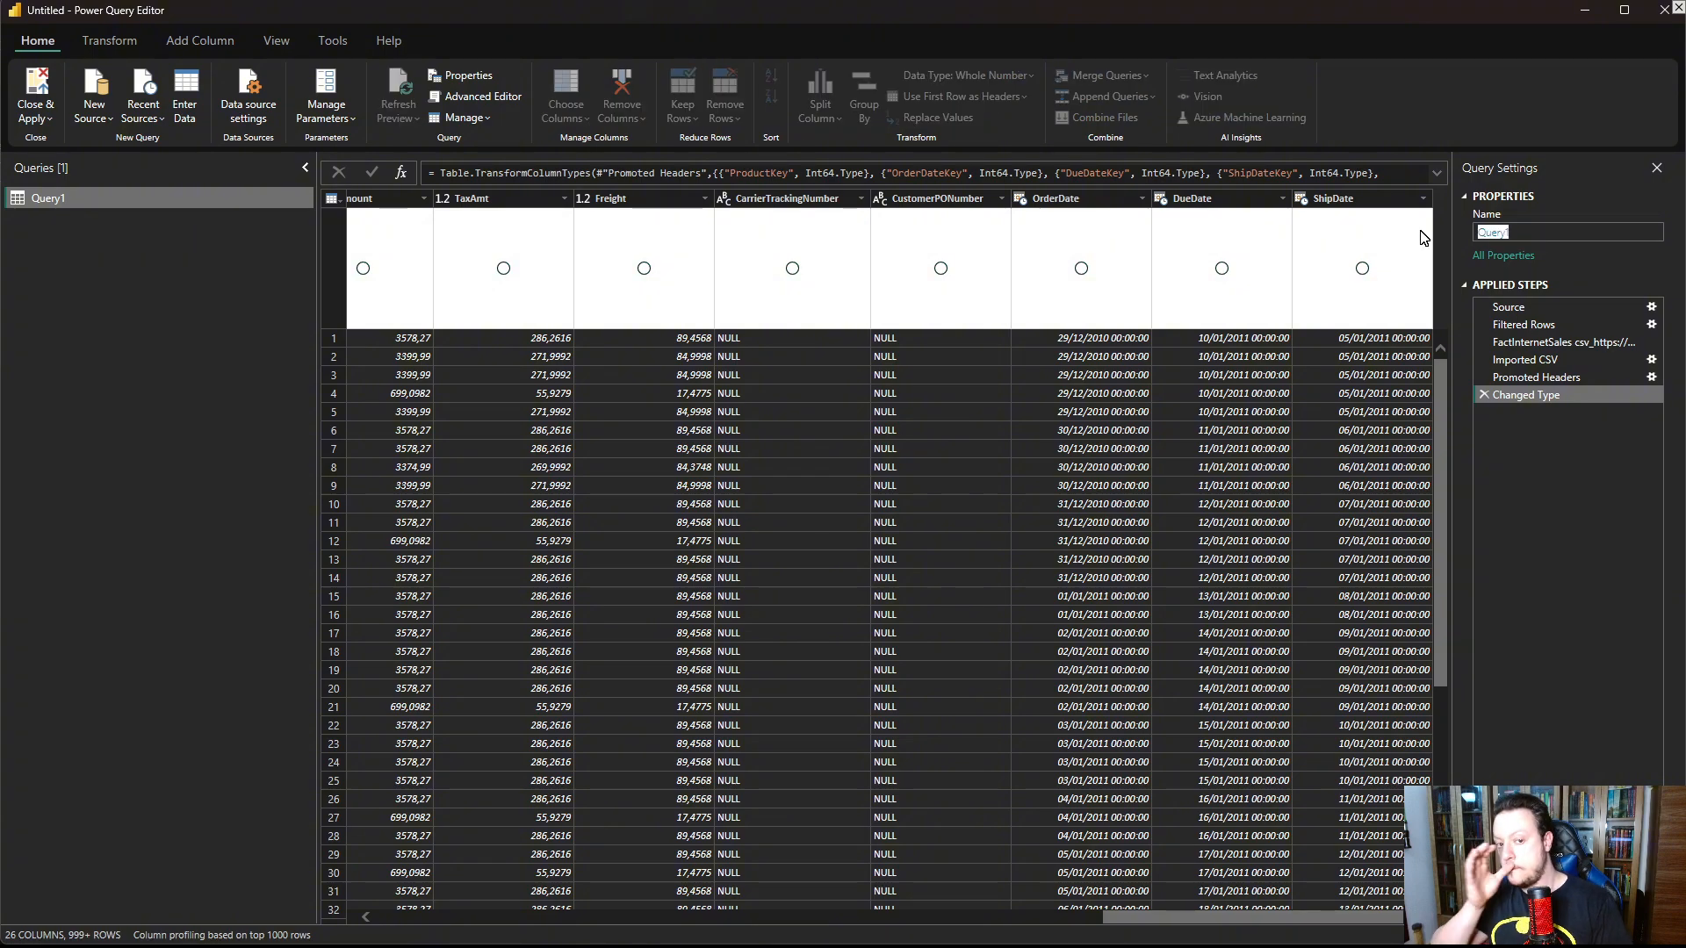
text(fac)
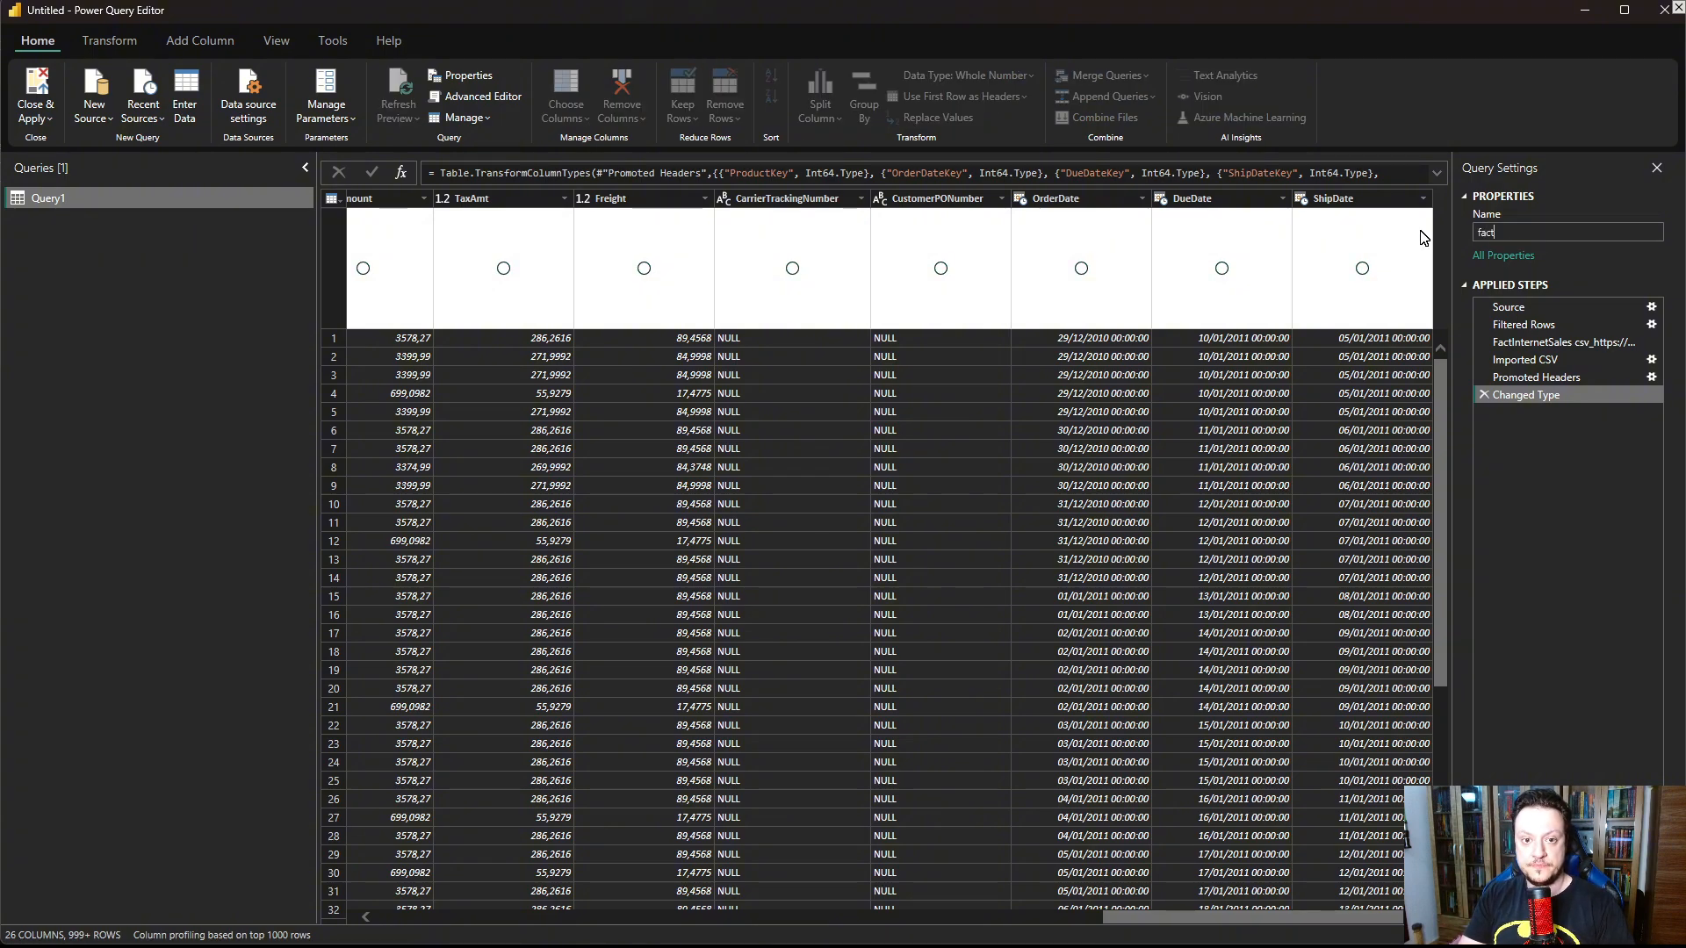
text(t)
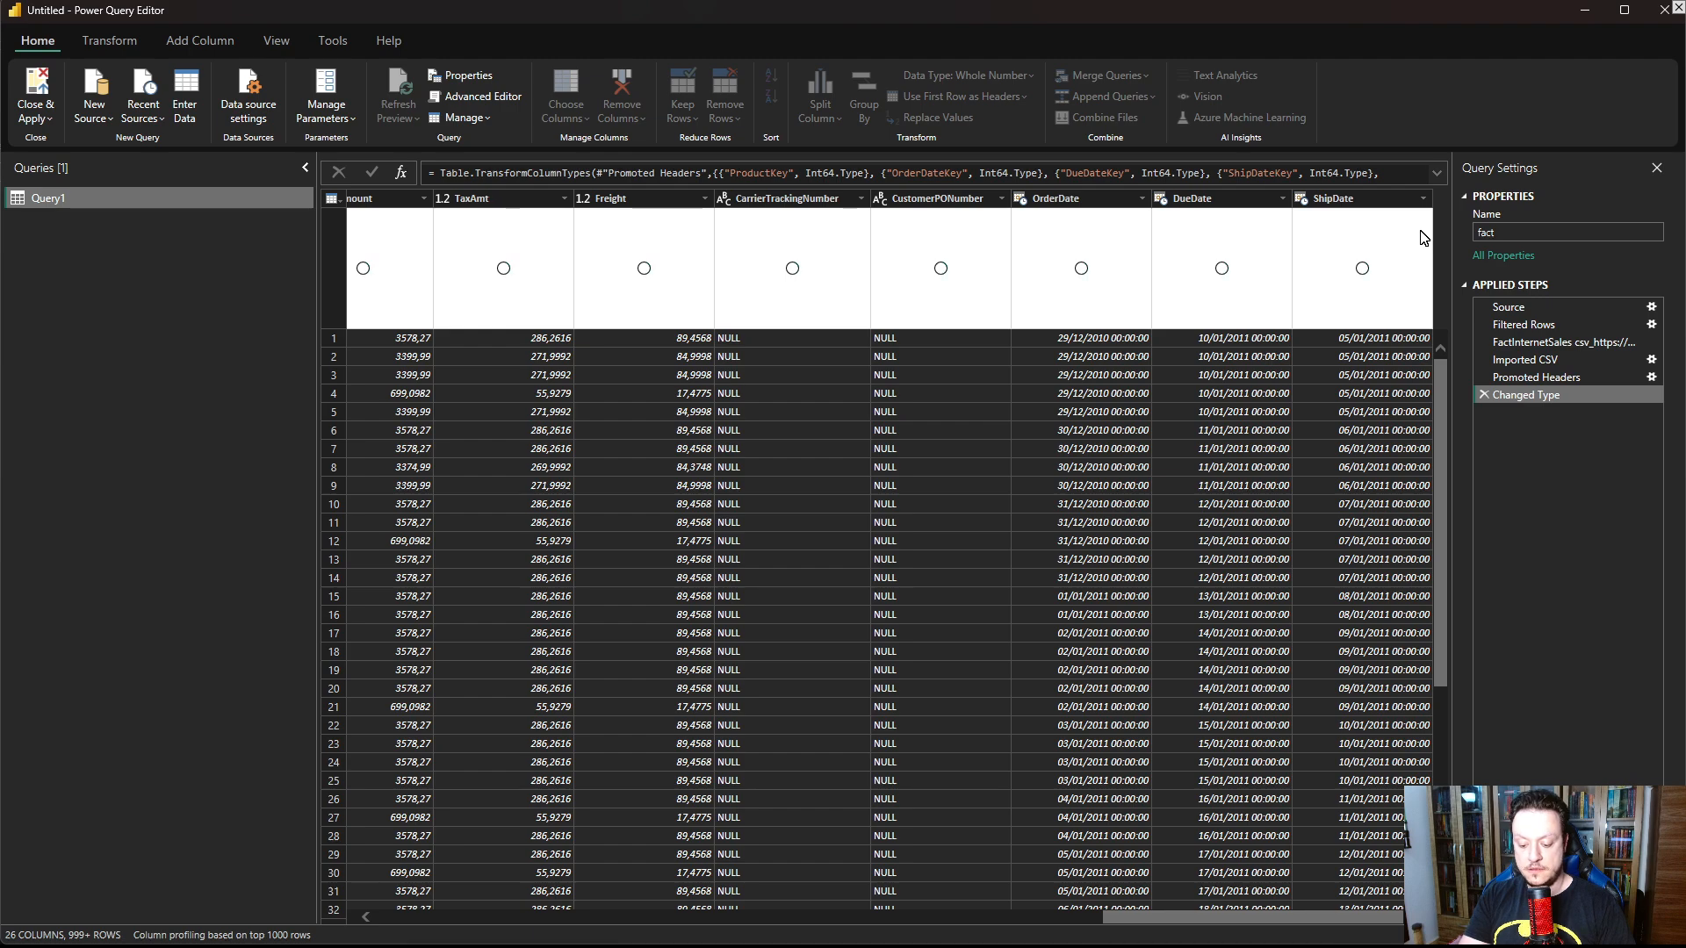
text(_internet)
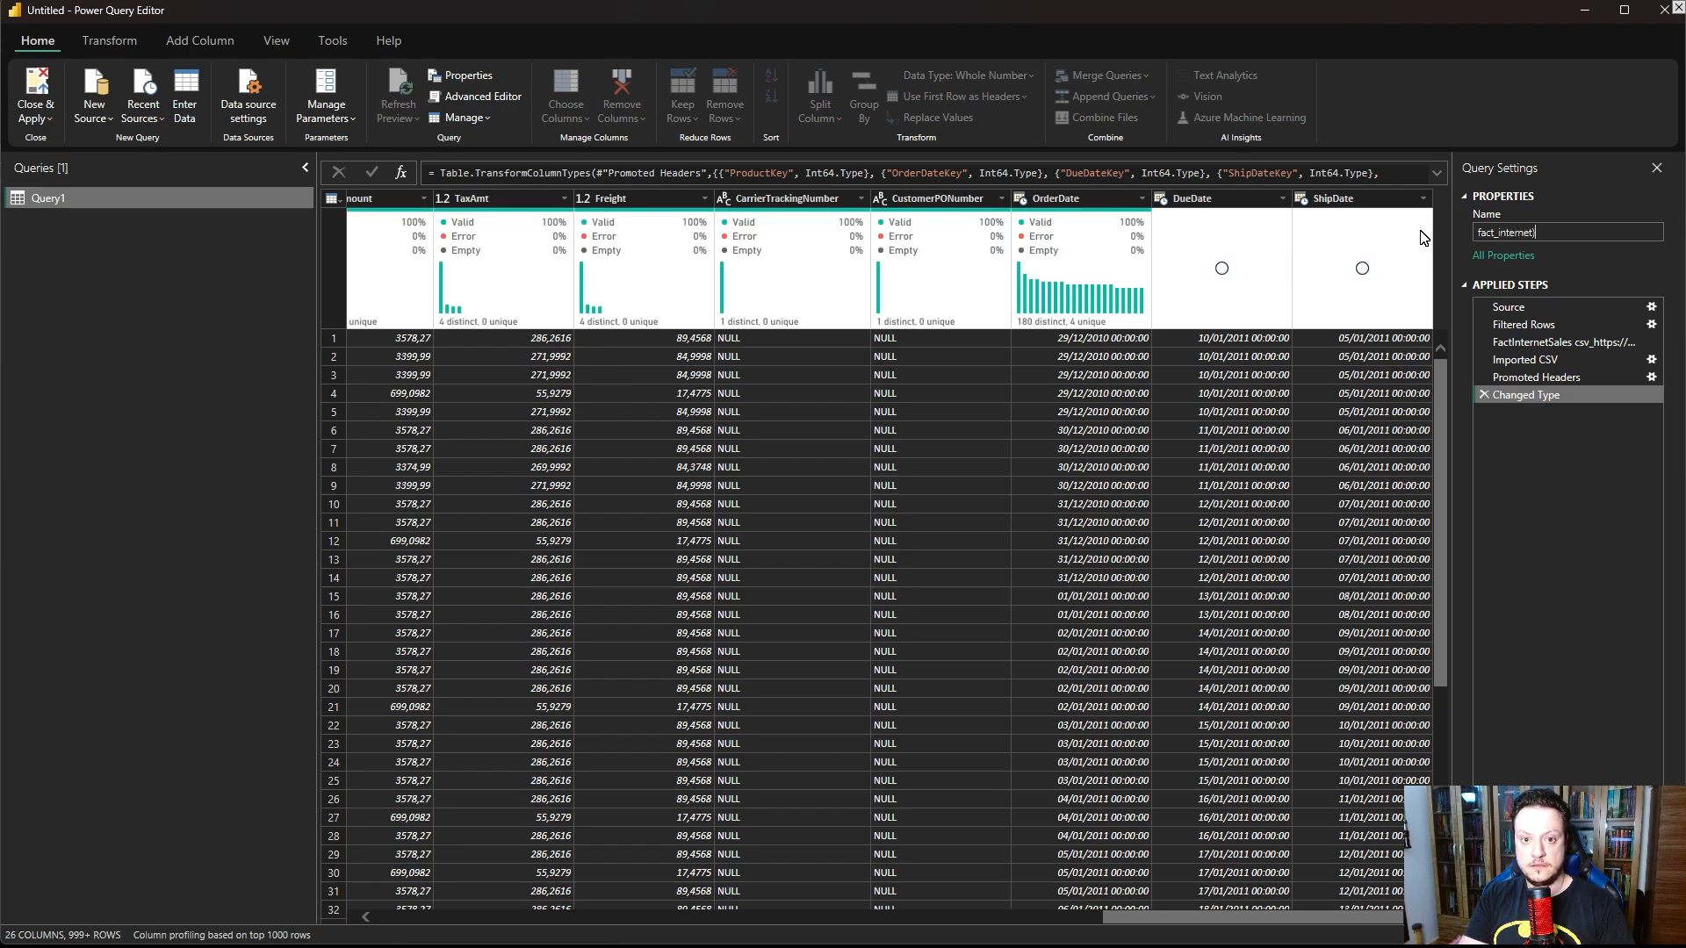
text(_sales)
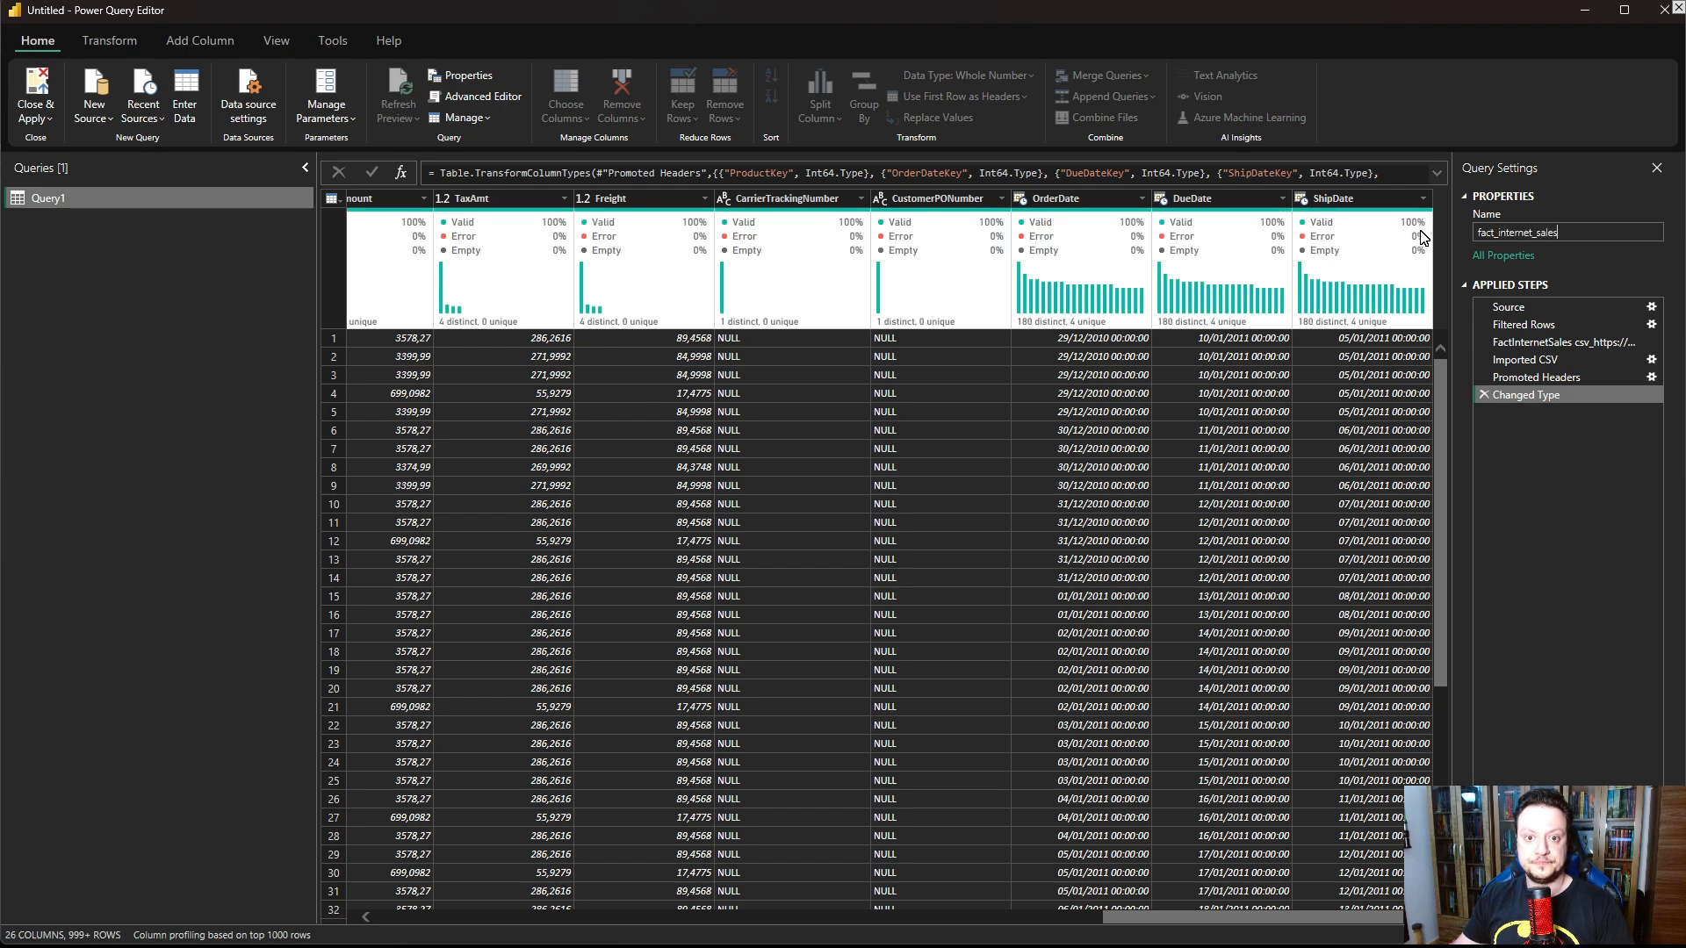
click(88, 298)
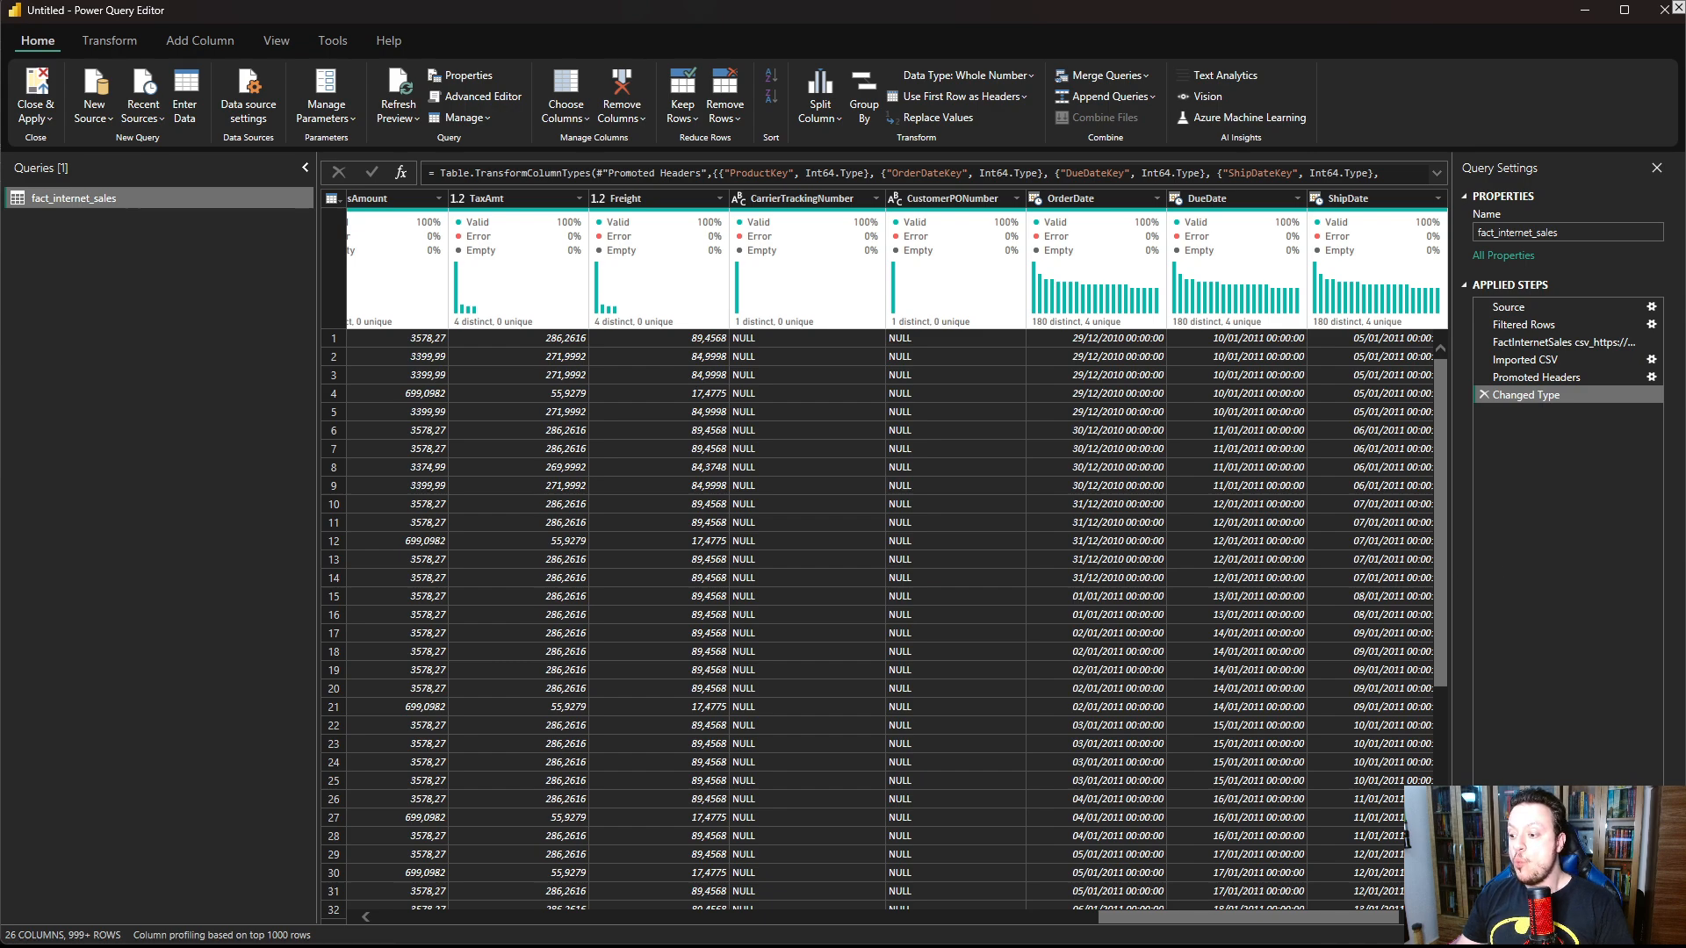
Step: Switch to the browser and open the employee_list list of the Labs site
key(alt+Tab)
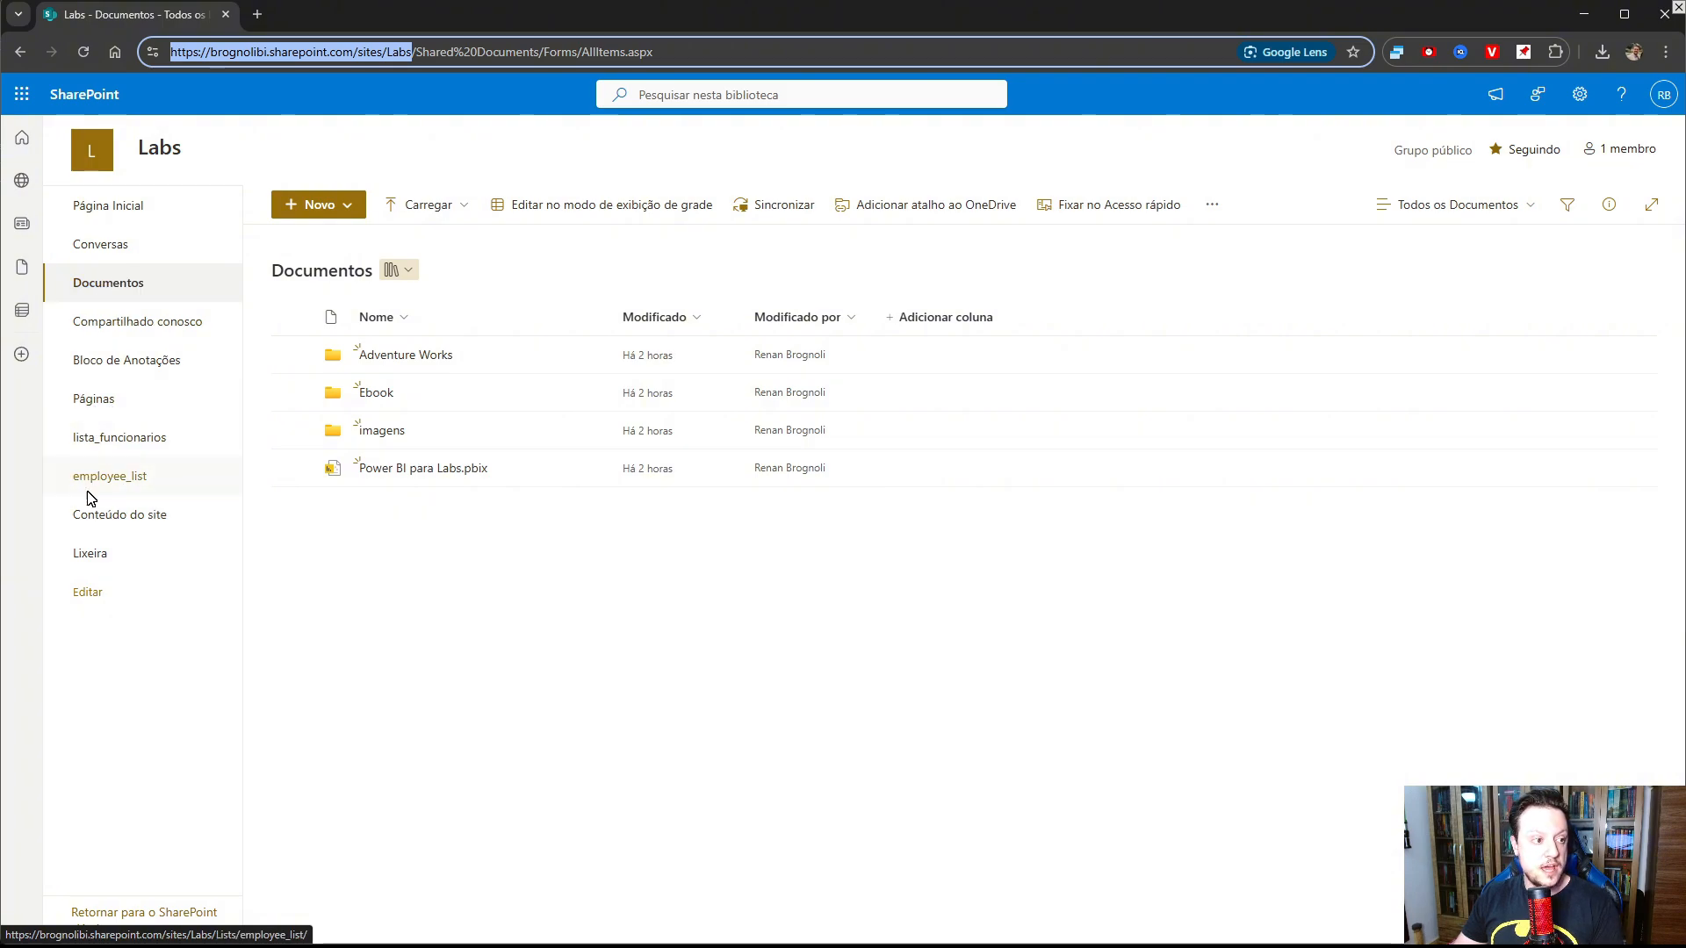
click(130, 481)
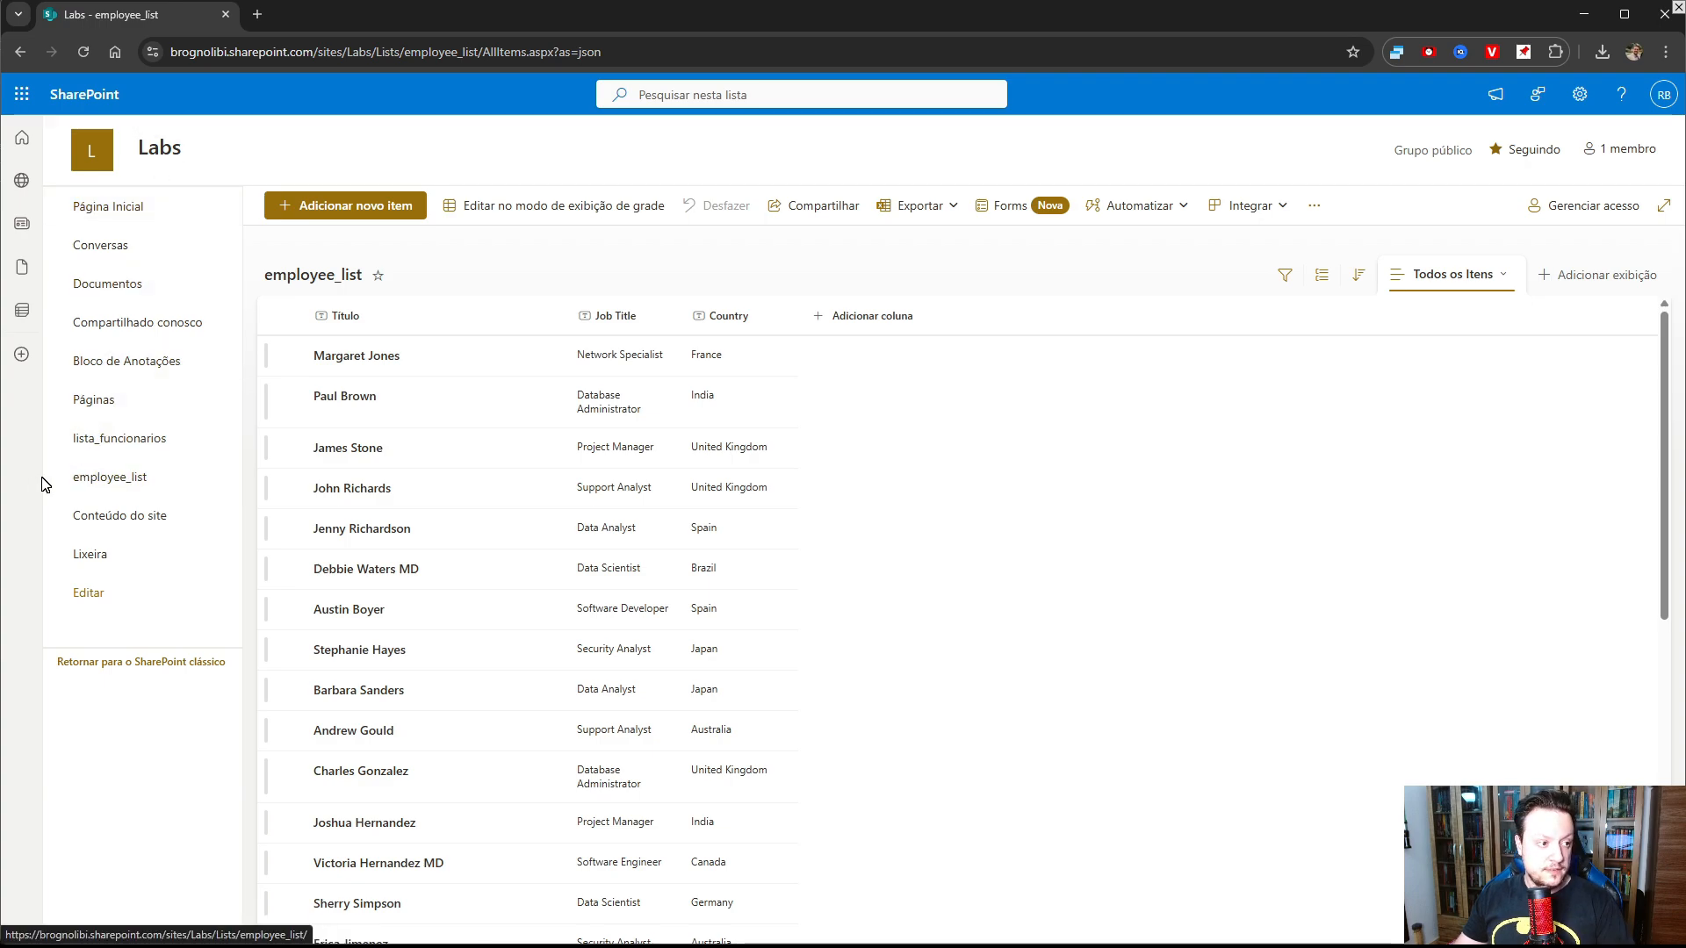
drag(55, 458, 176, 488)
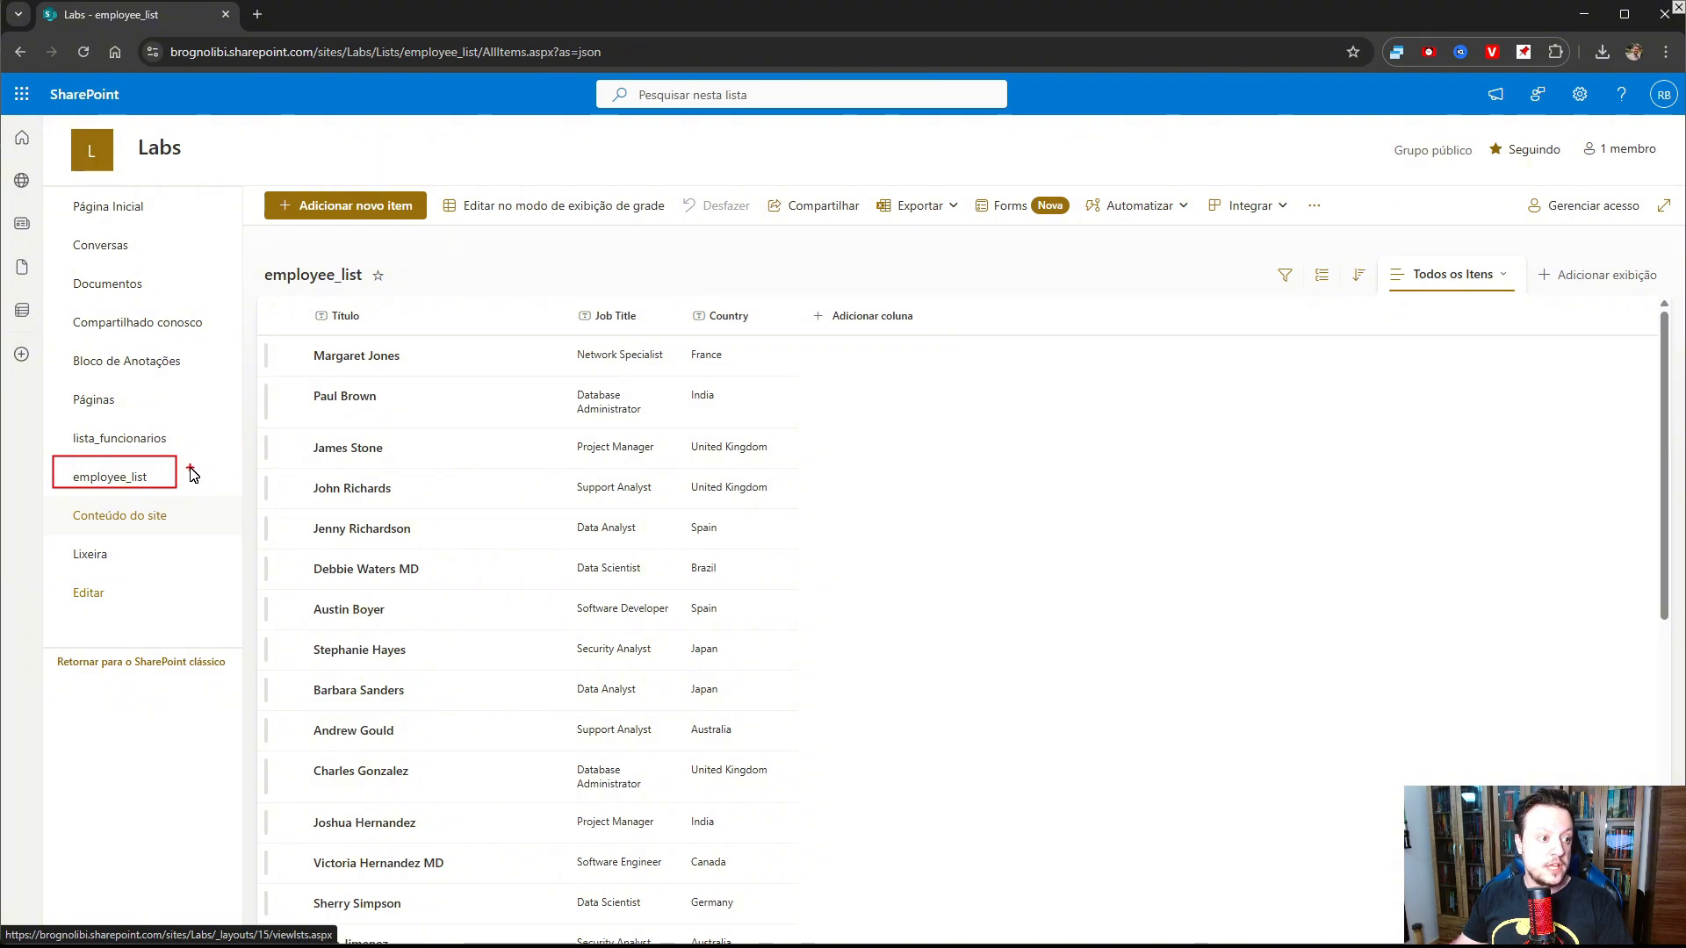
drag(209, 452, 248, 430)
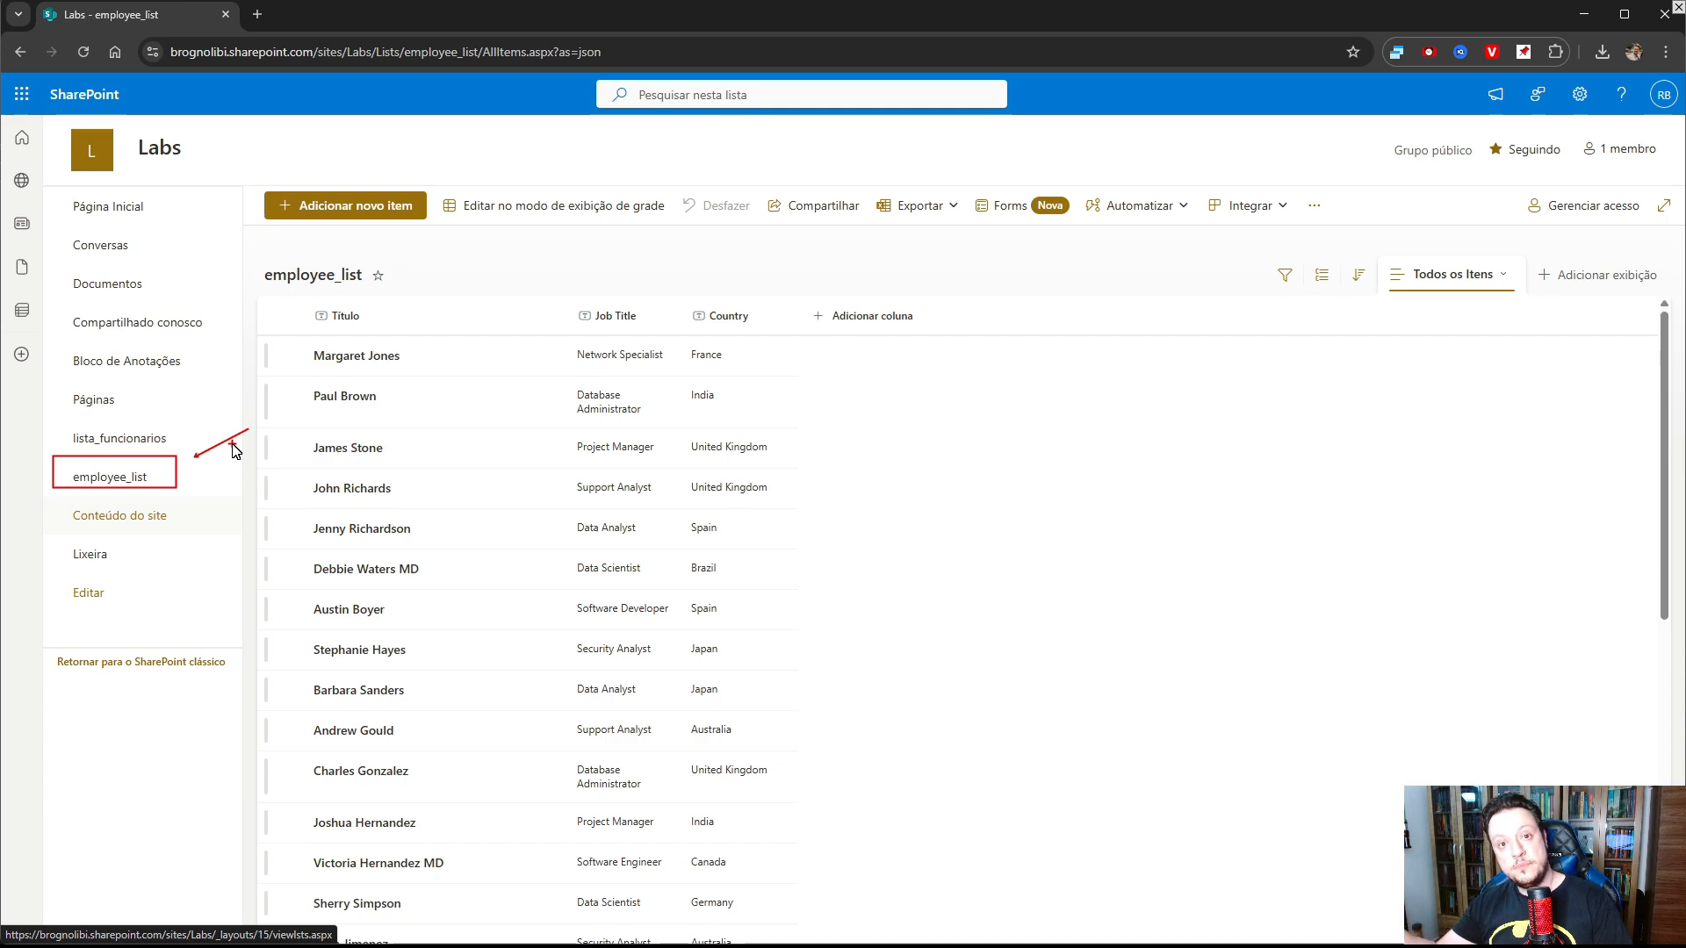
key(Escape)
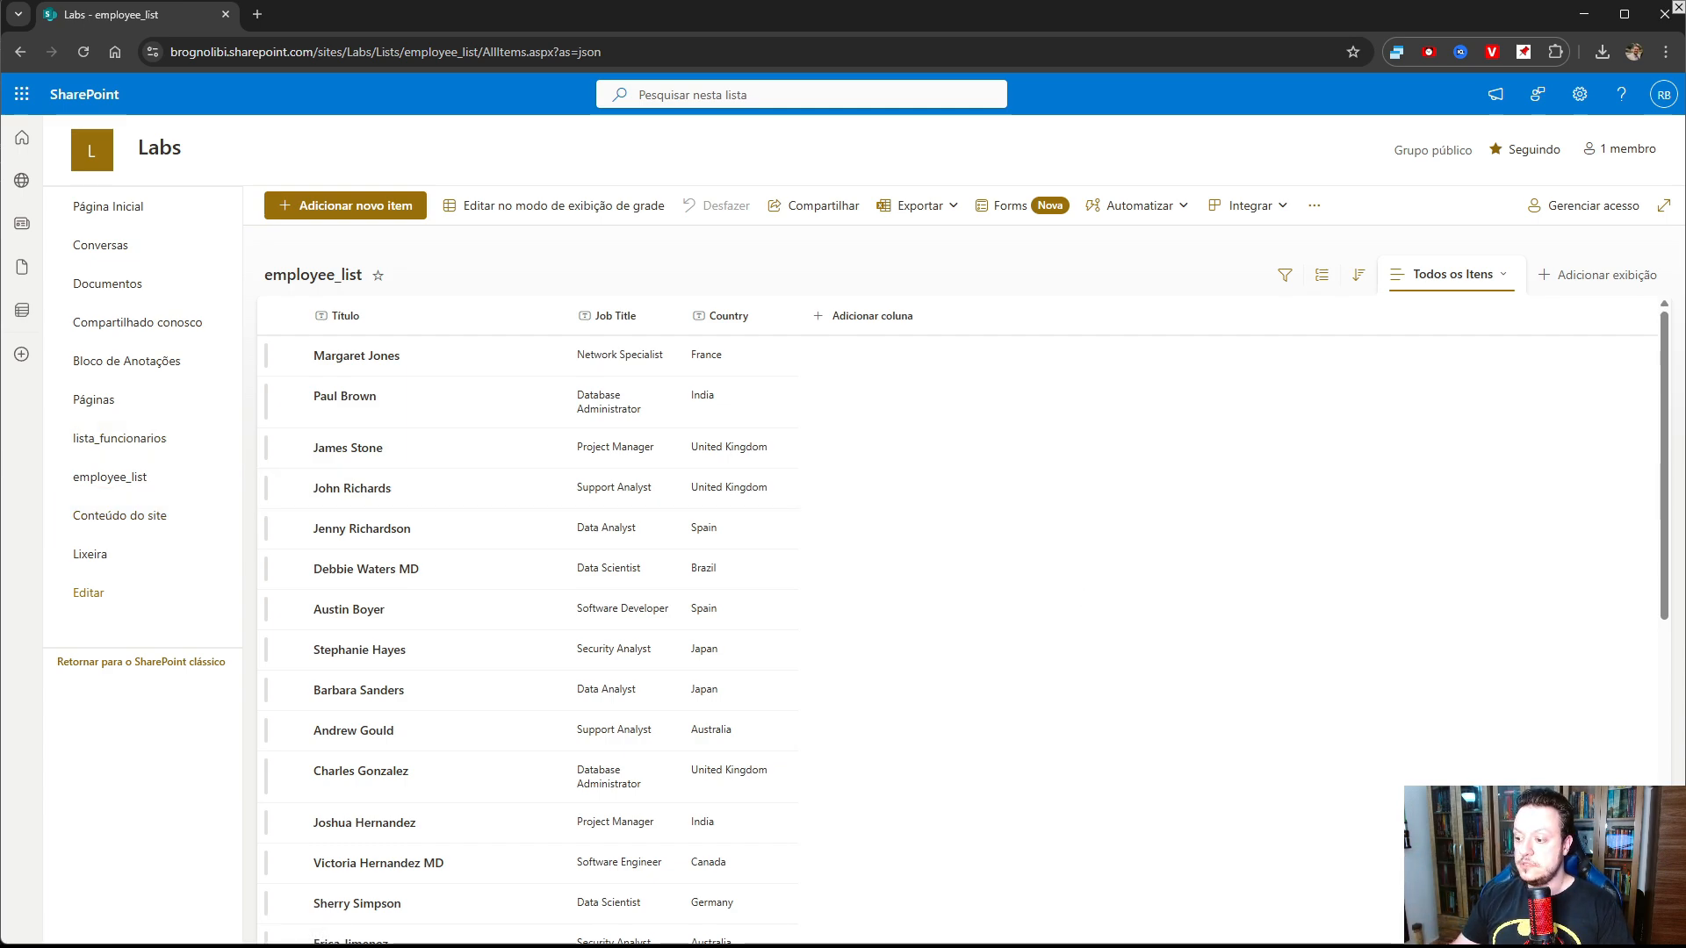
Step: Switch back to Power Query Editor, then close it and apply the fact_internet_sales query to the report
key(alt+Tab)
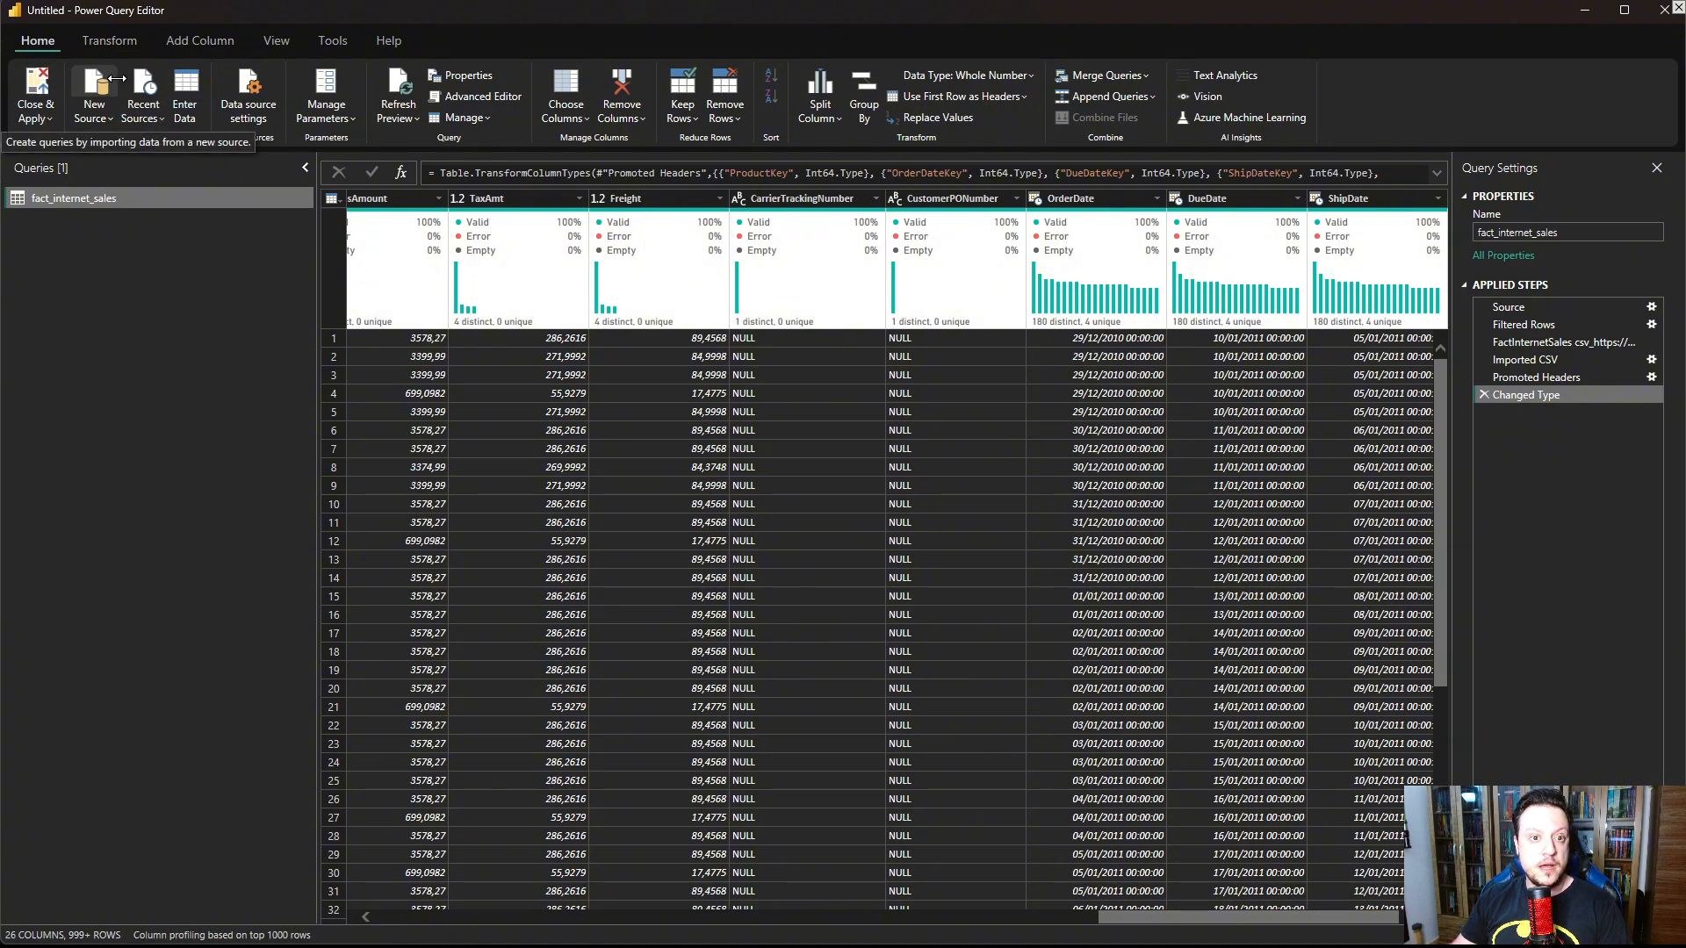
click(106, 120)
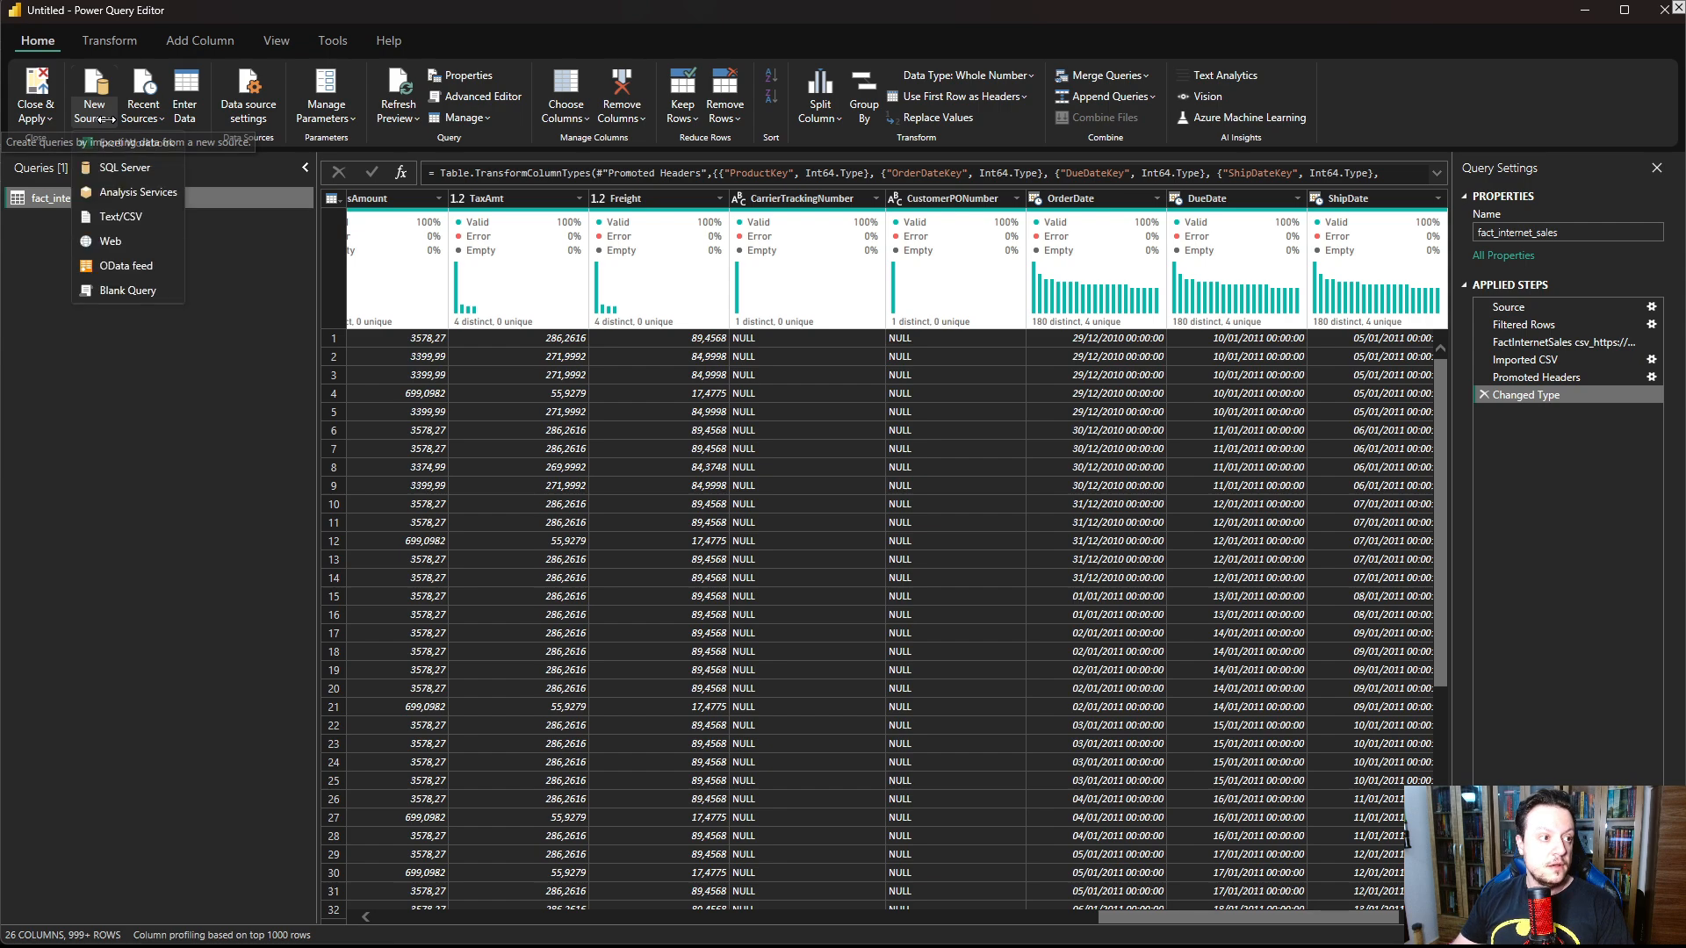
click(44, 80)
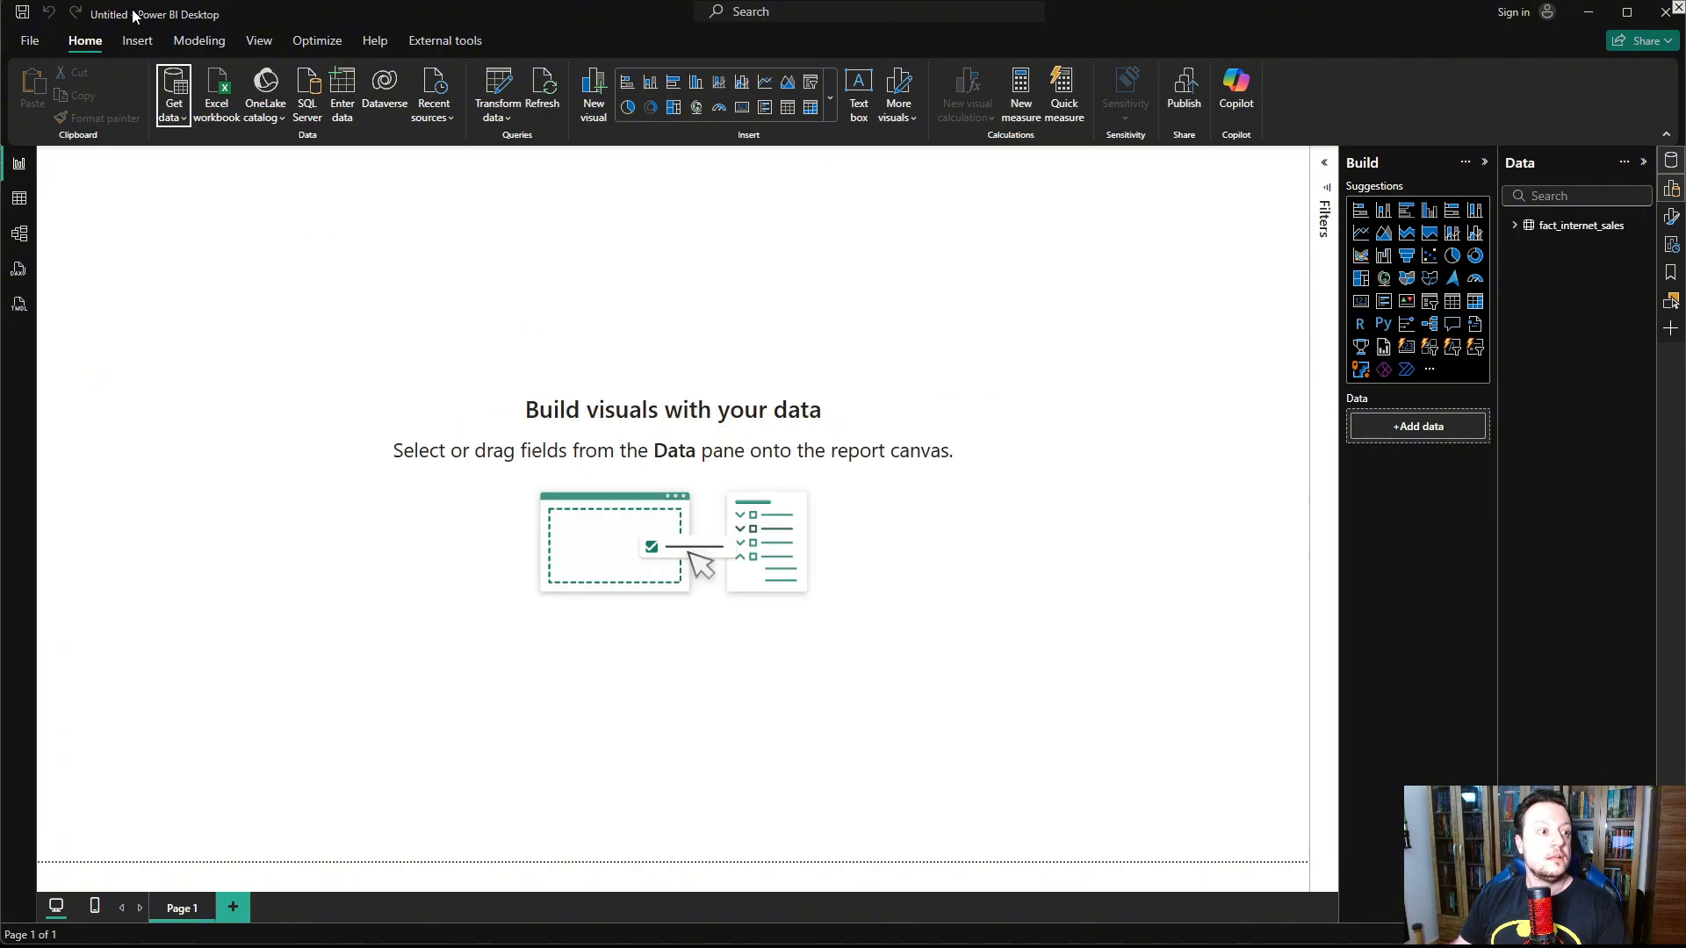
Step: Search the full list of data connectors for "share" and connect with the SharePoint list connector
click(182, 119)
click(205, 494)
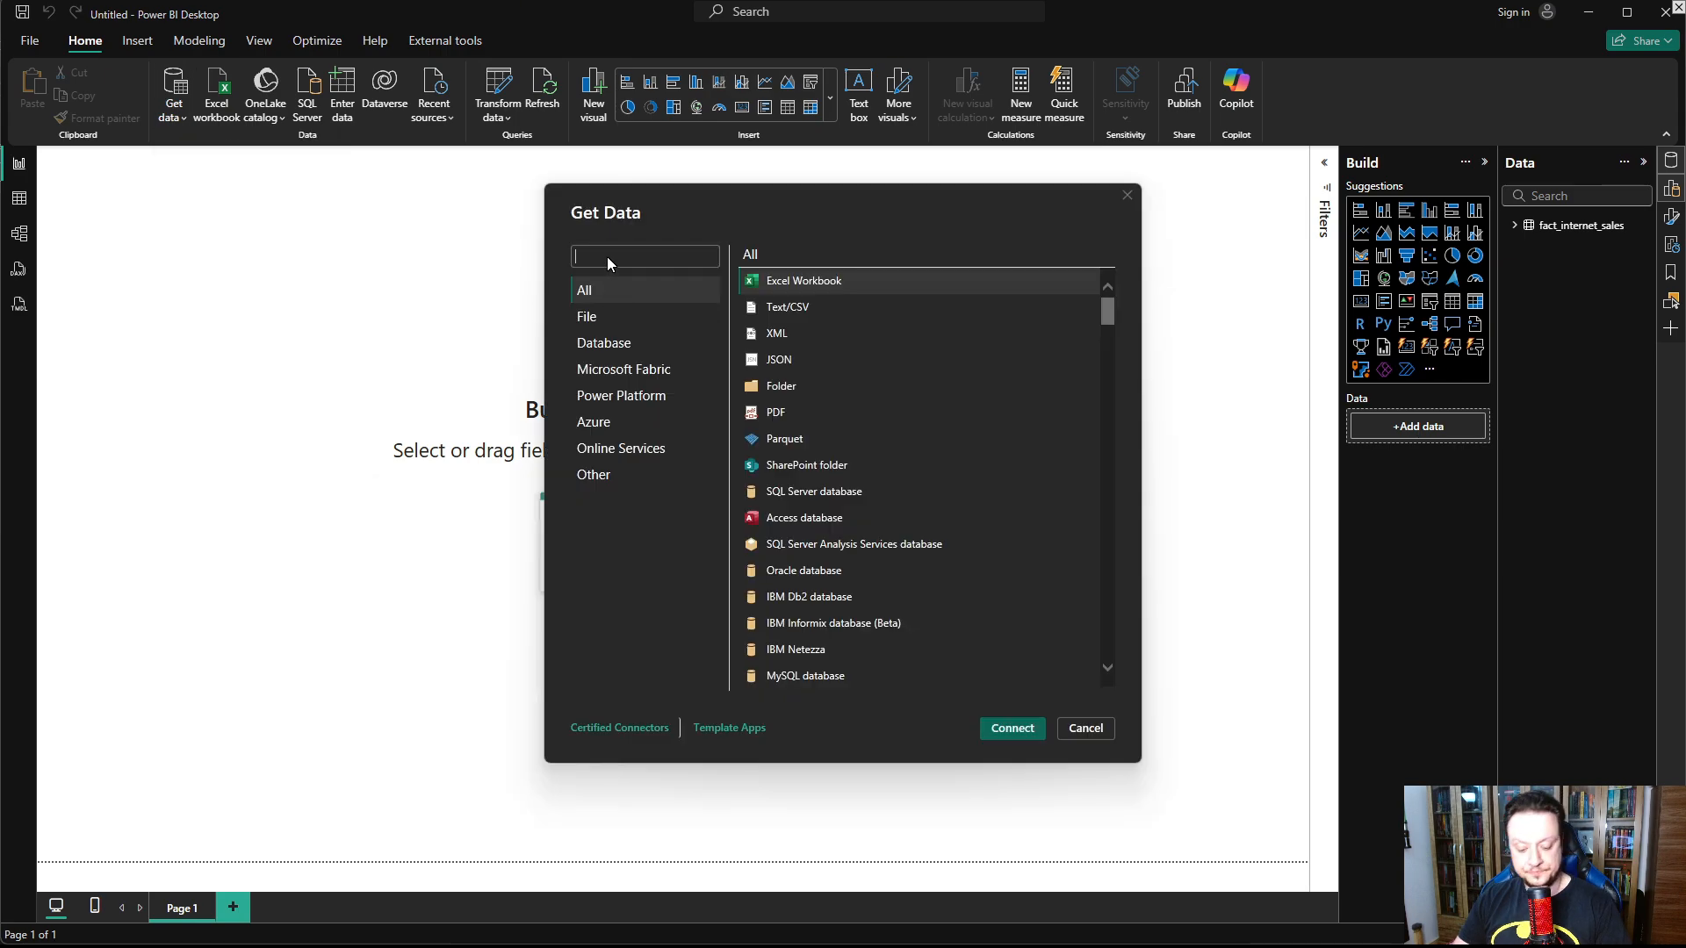
text(share)
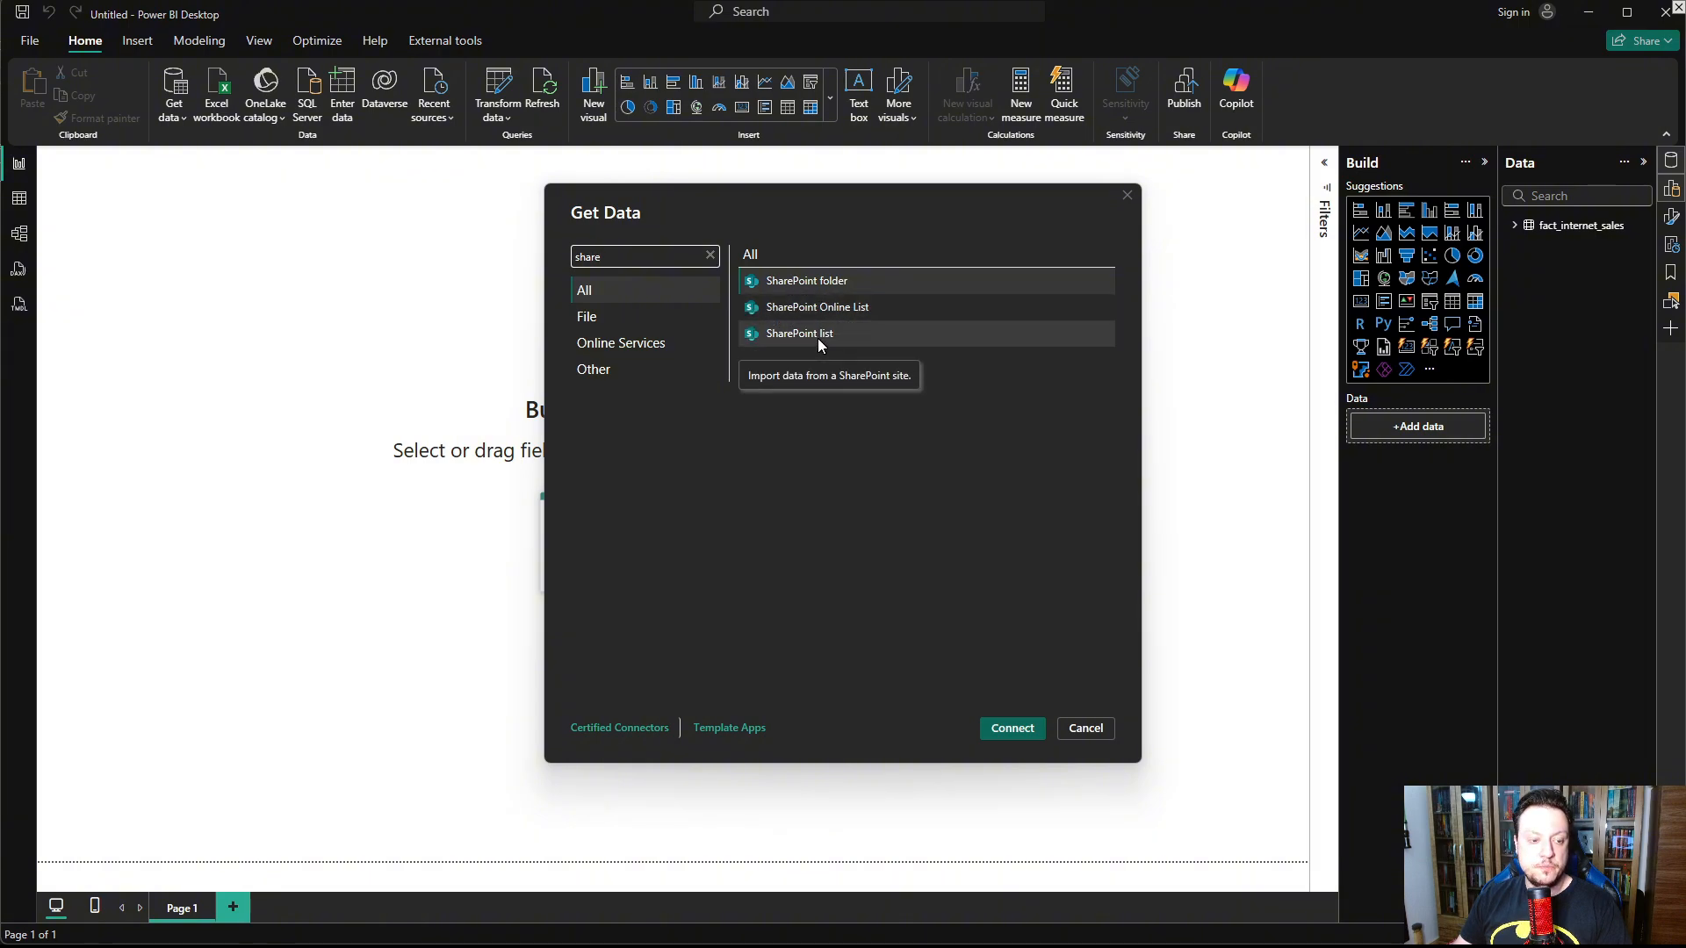
click(851, 336)
click(857, 306)
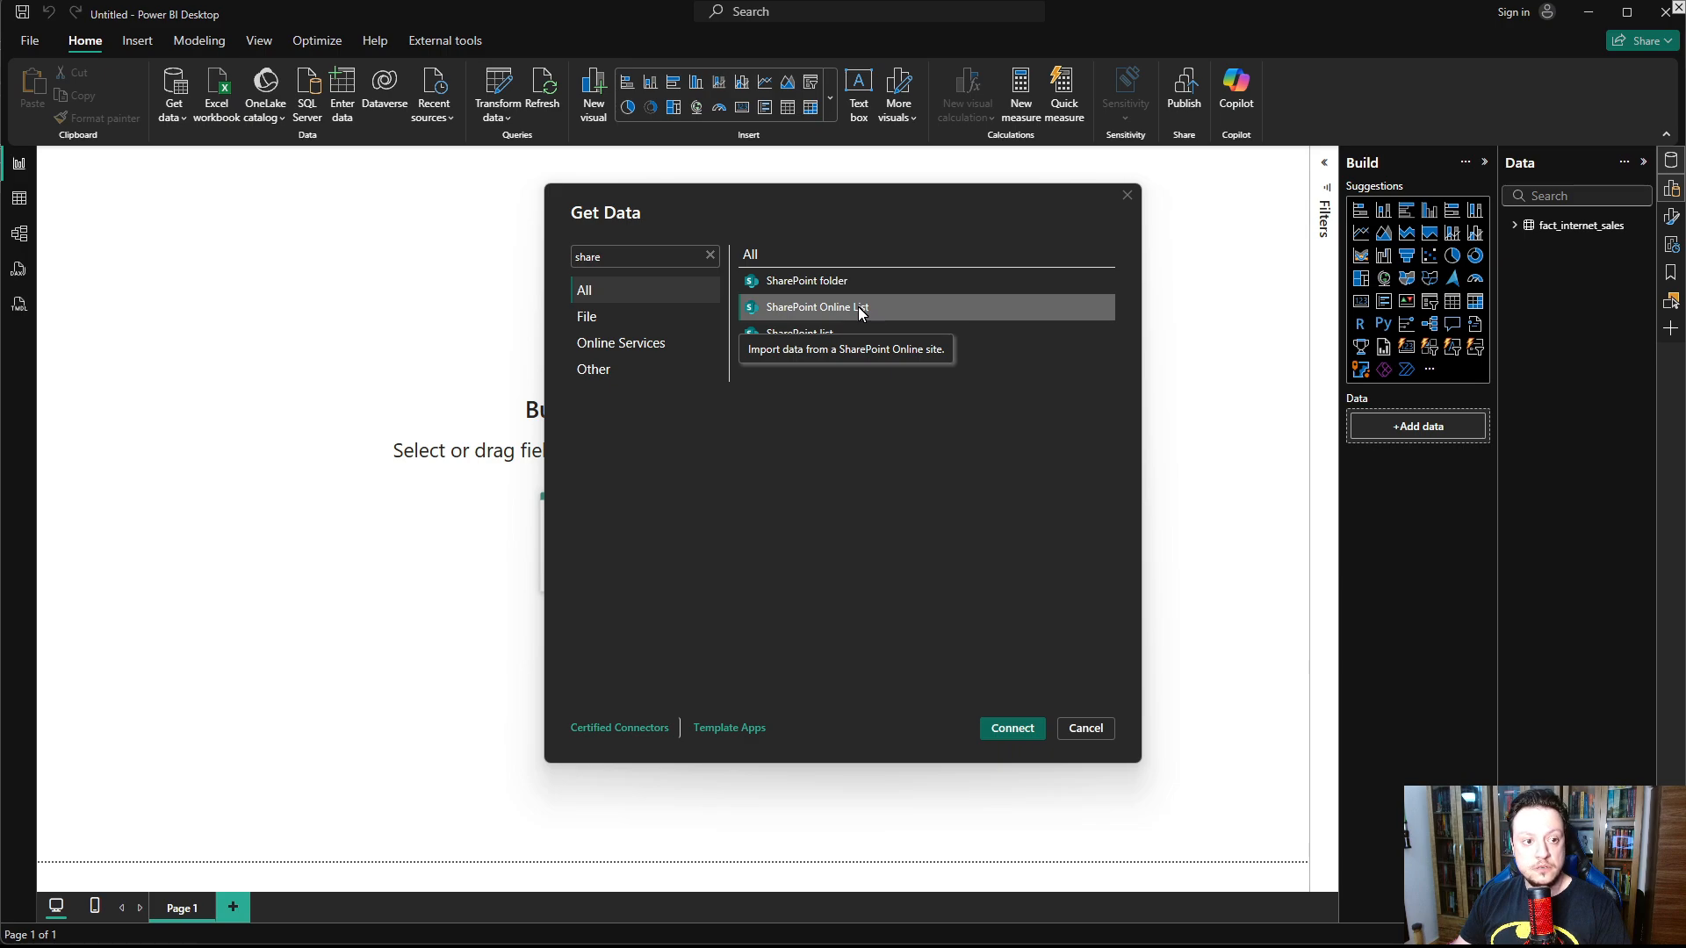
click(837, 338)
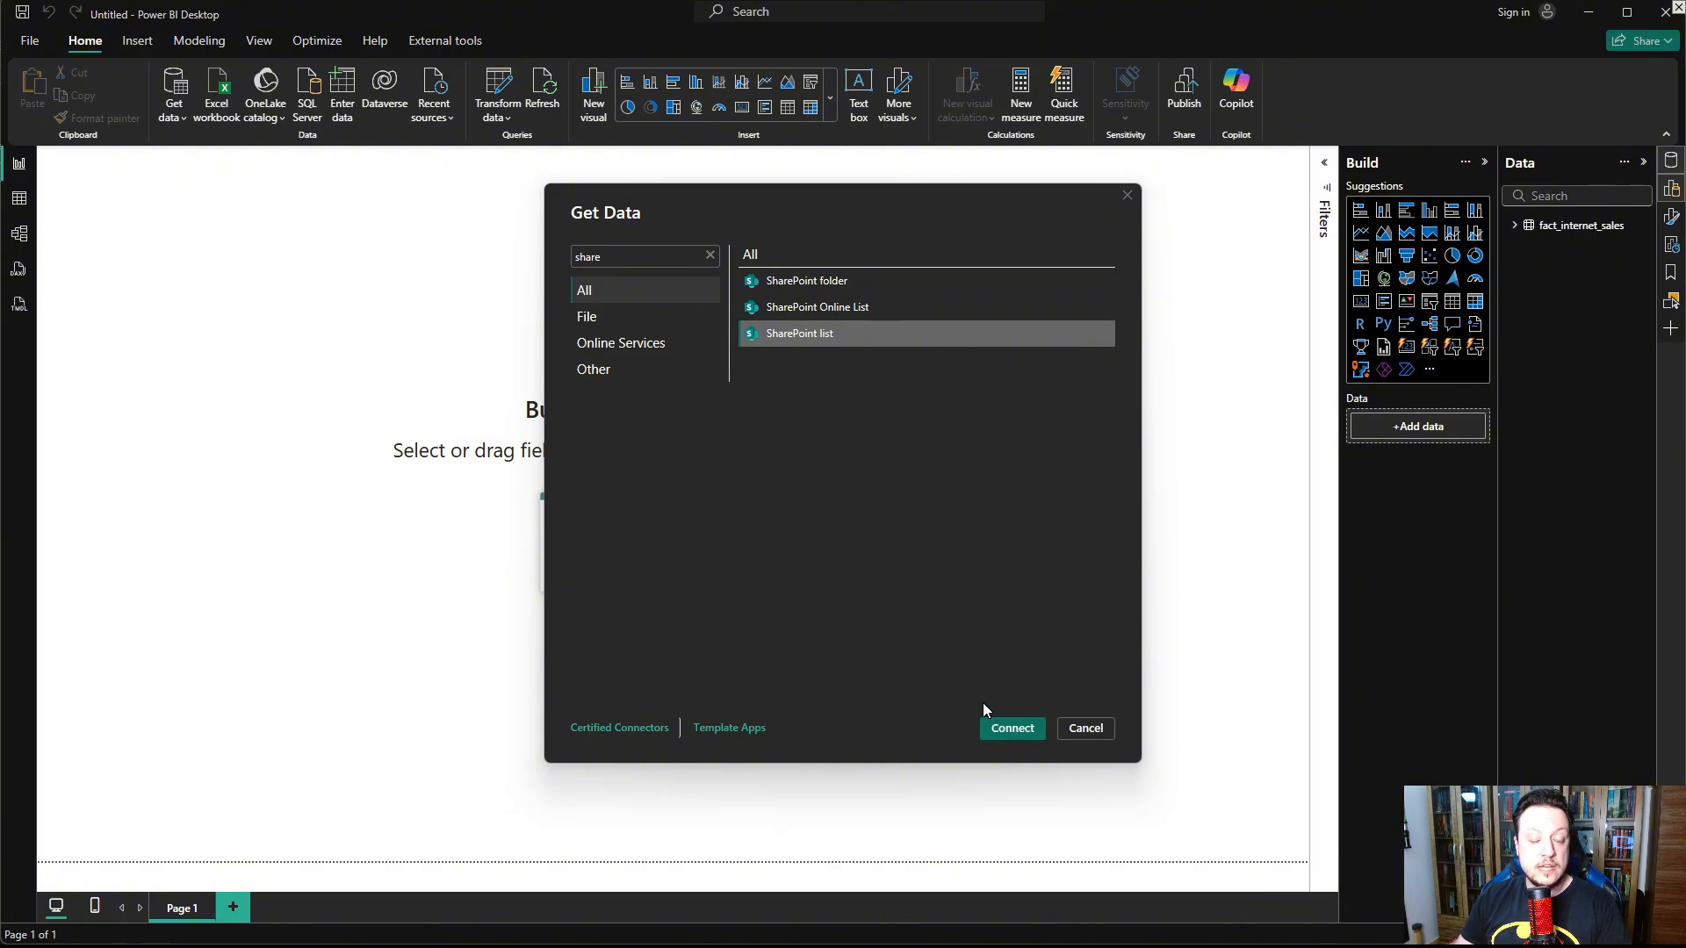
click(1003, 726)
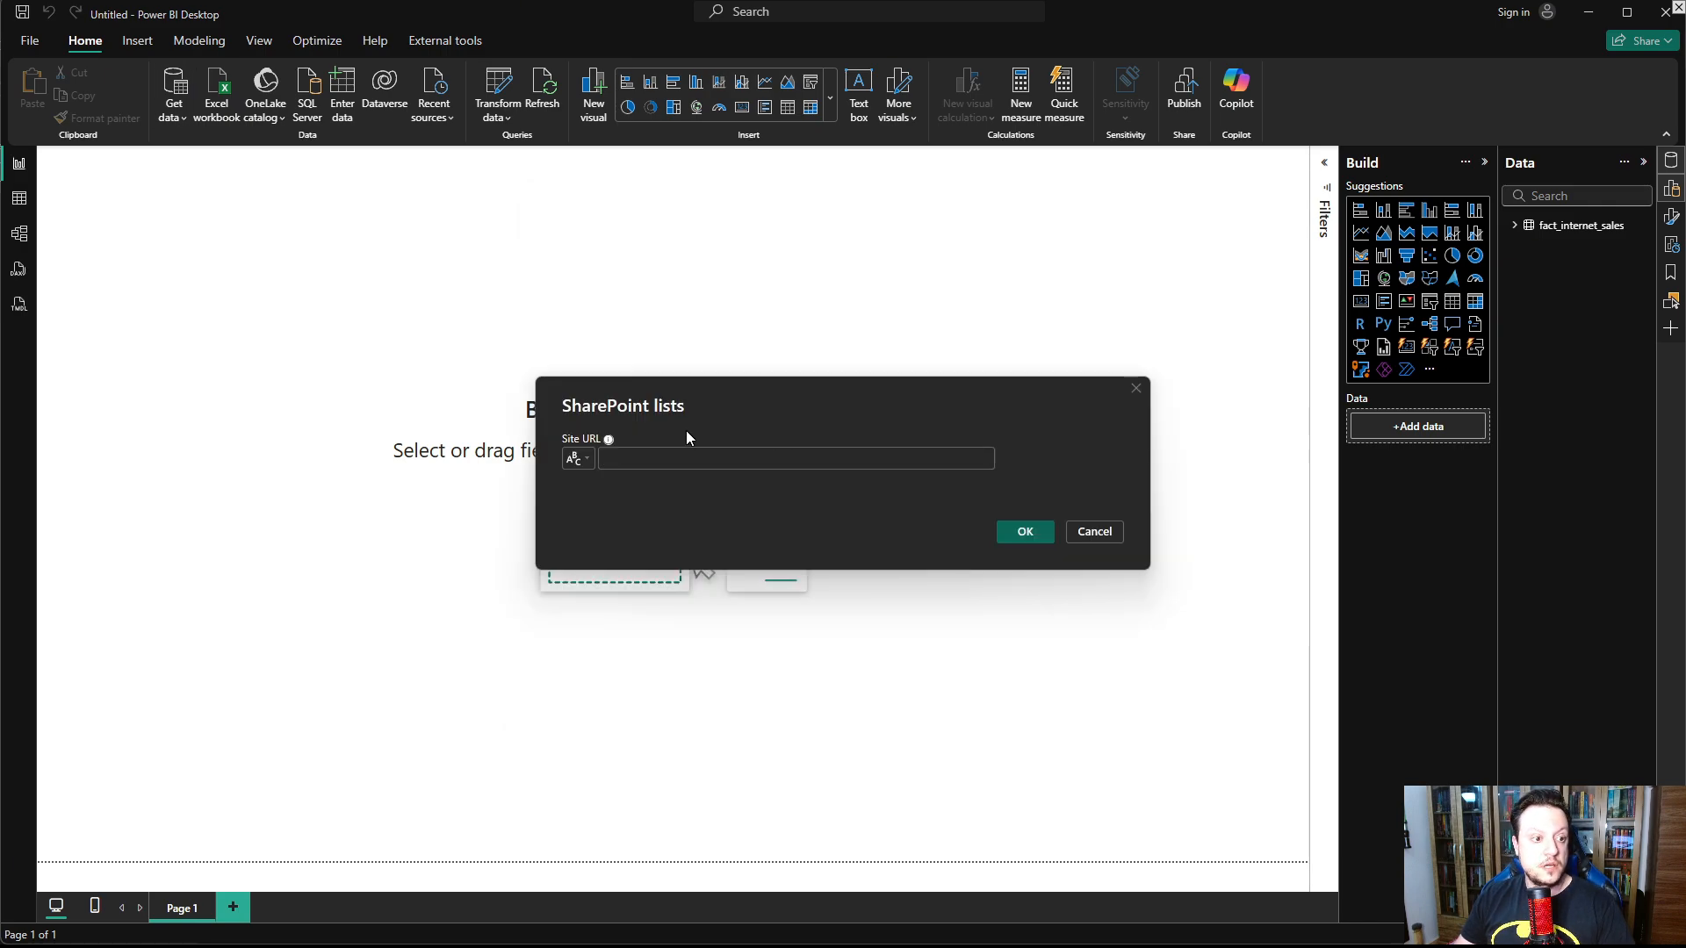
click(620, 459)
text(https://brognolibi.sharepoint.com/sites/Labs)
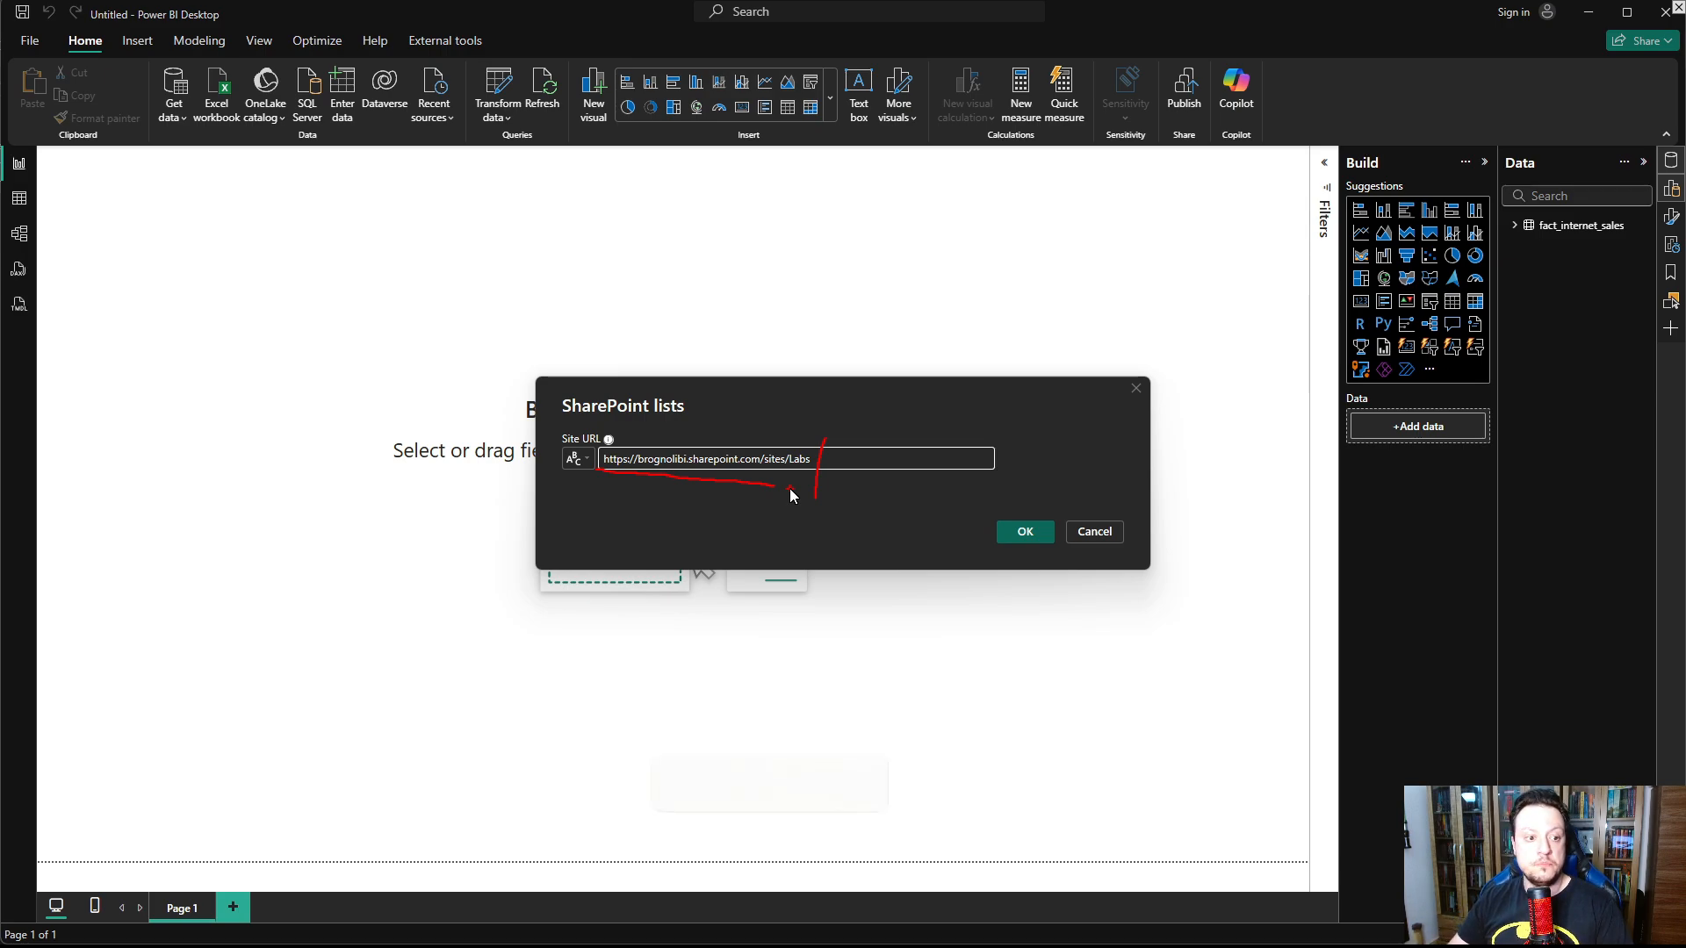
click(1024, 531)
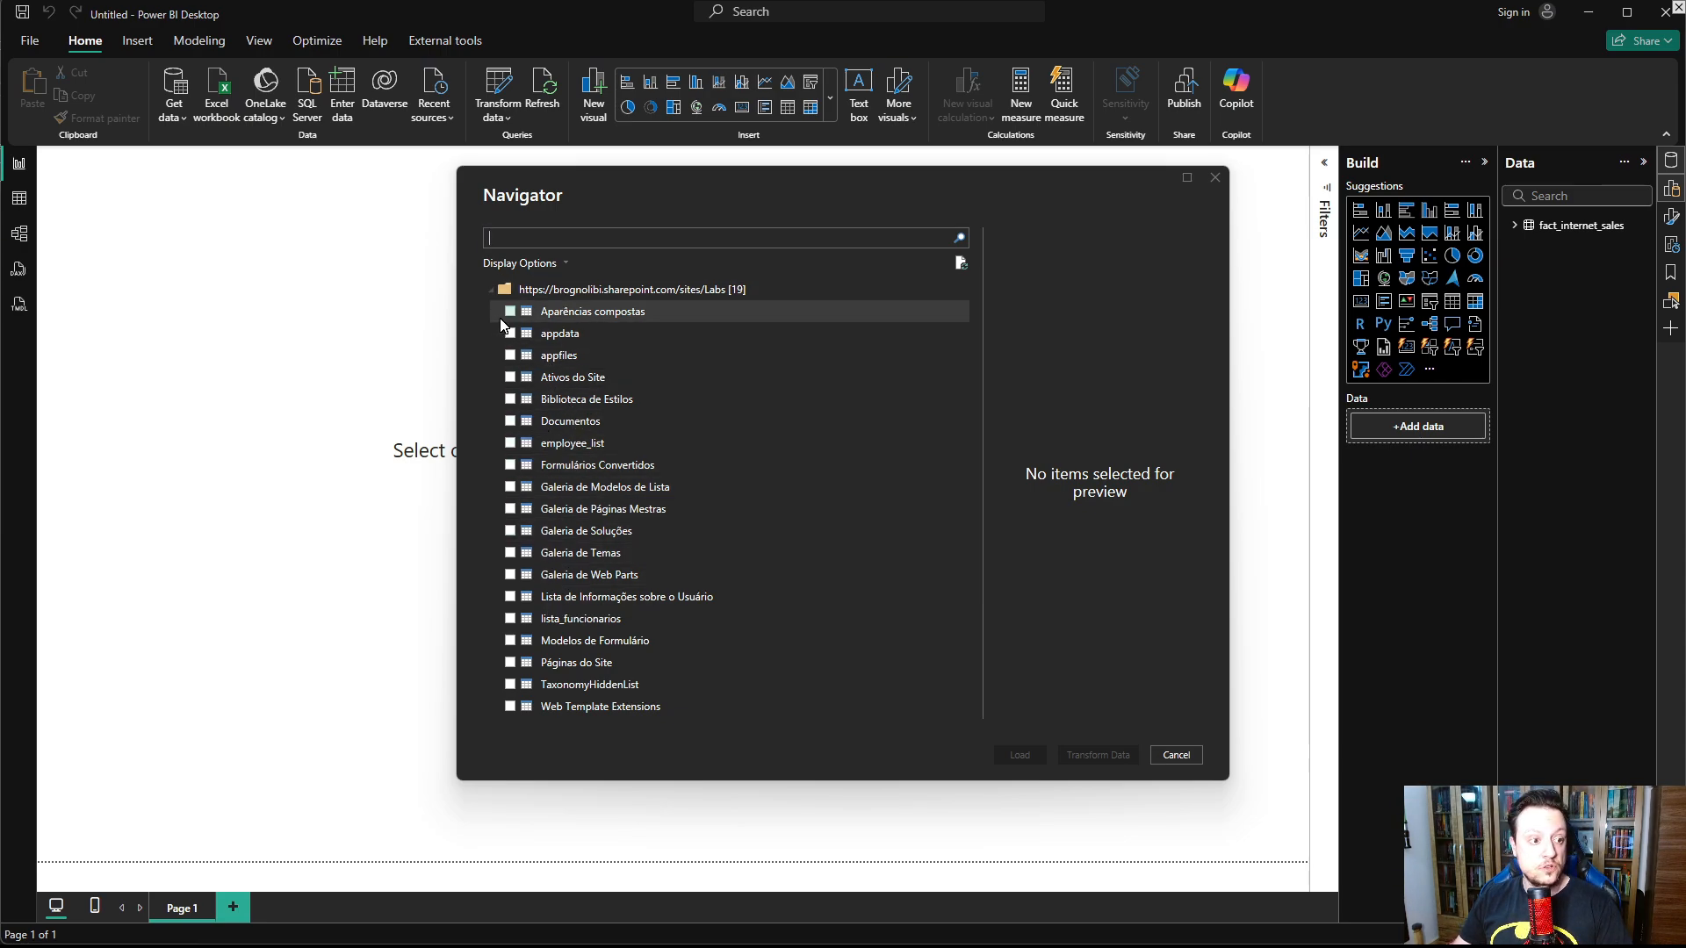
Step: Select the employee_list table from the Labs site, open it for transformation in Power Query, and maximize the editor
click(511, 444)
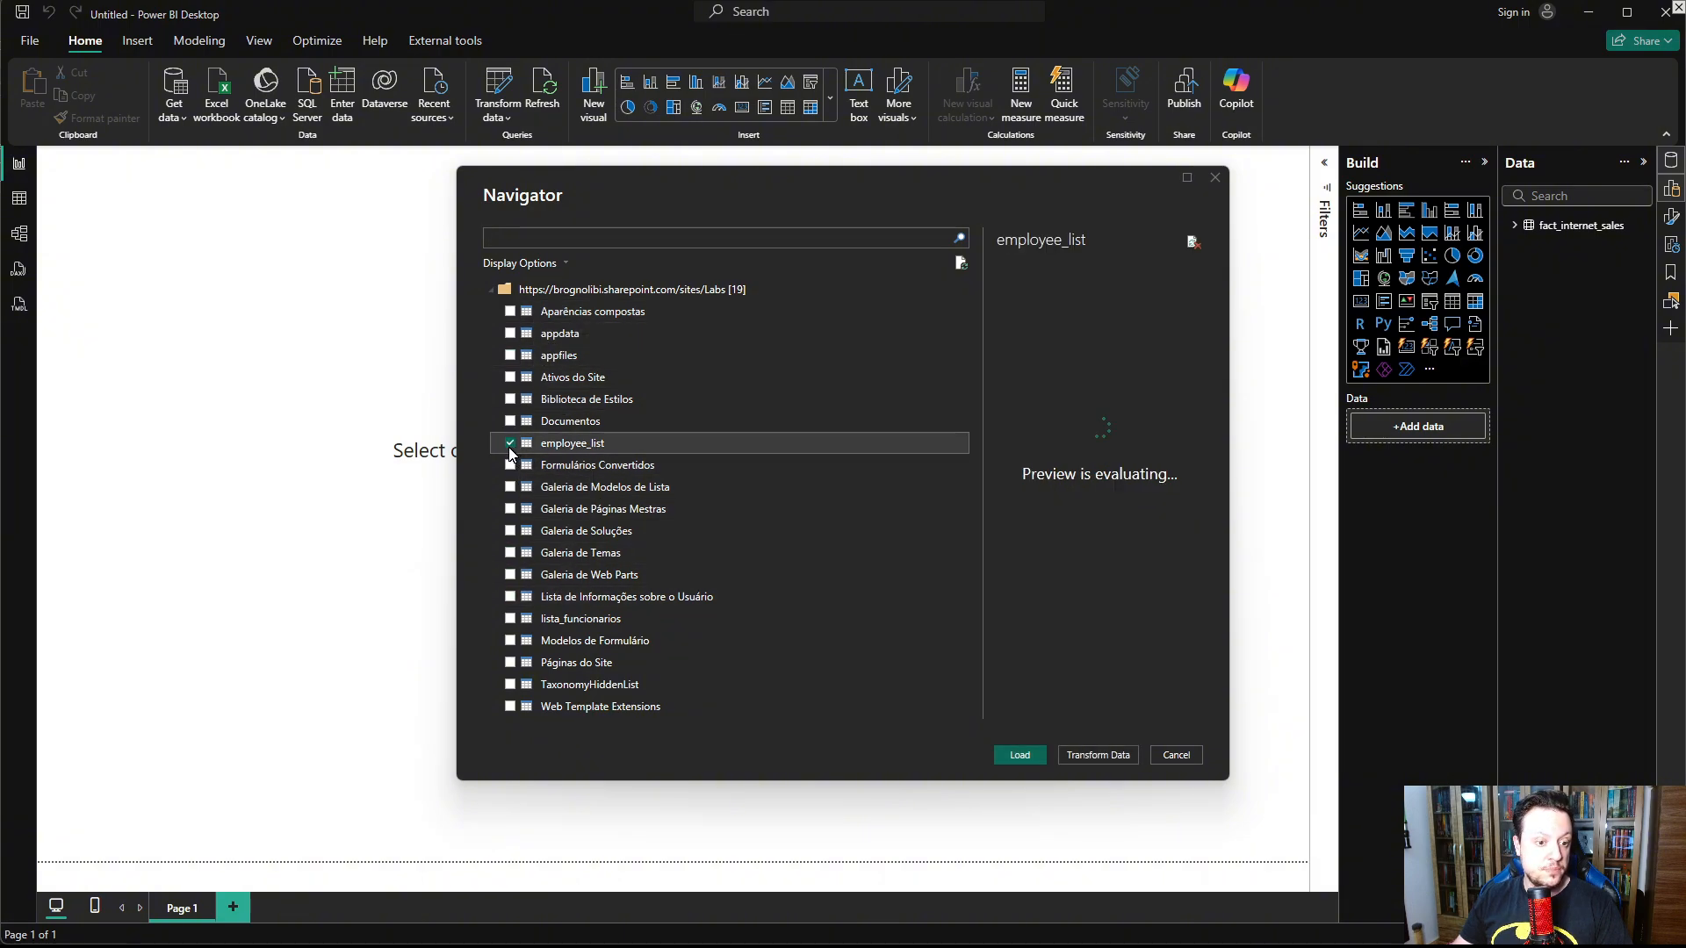
click(1097, 756)
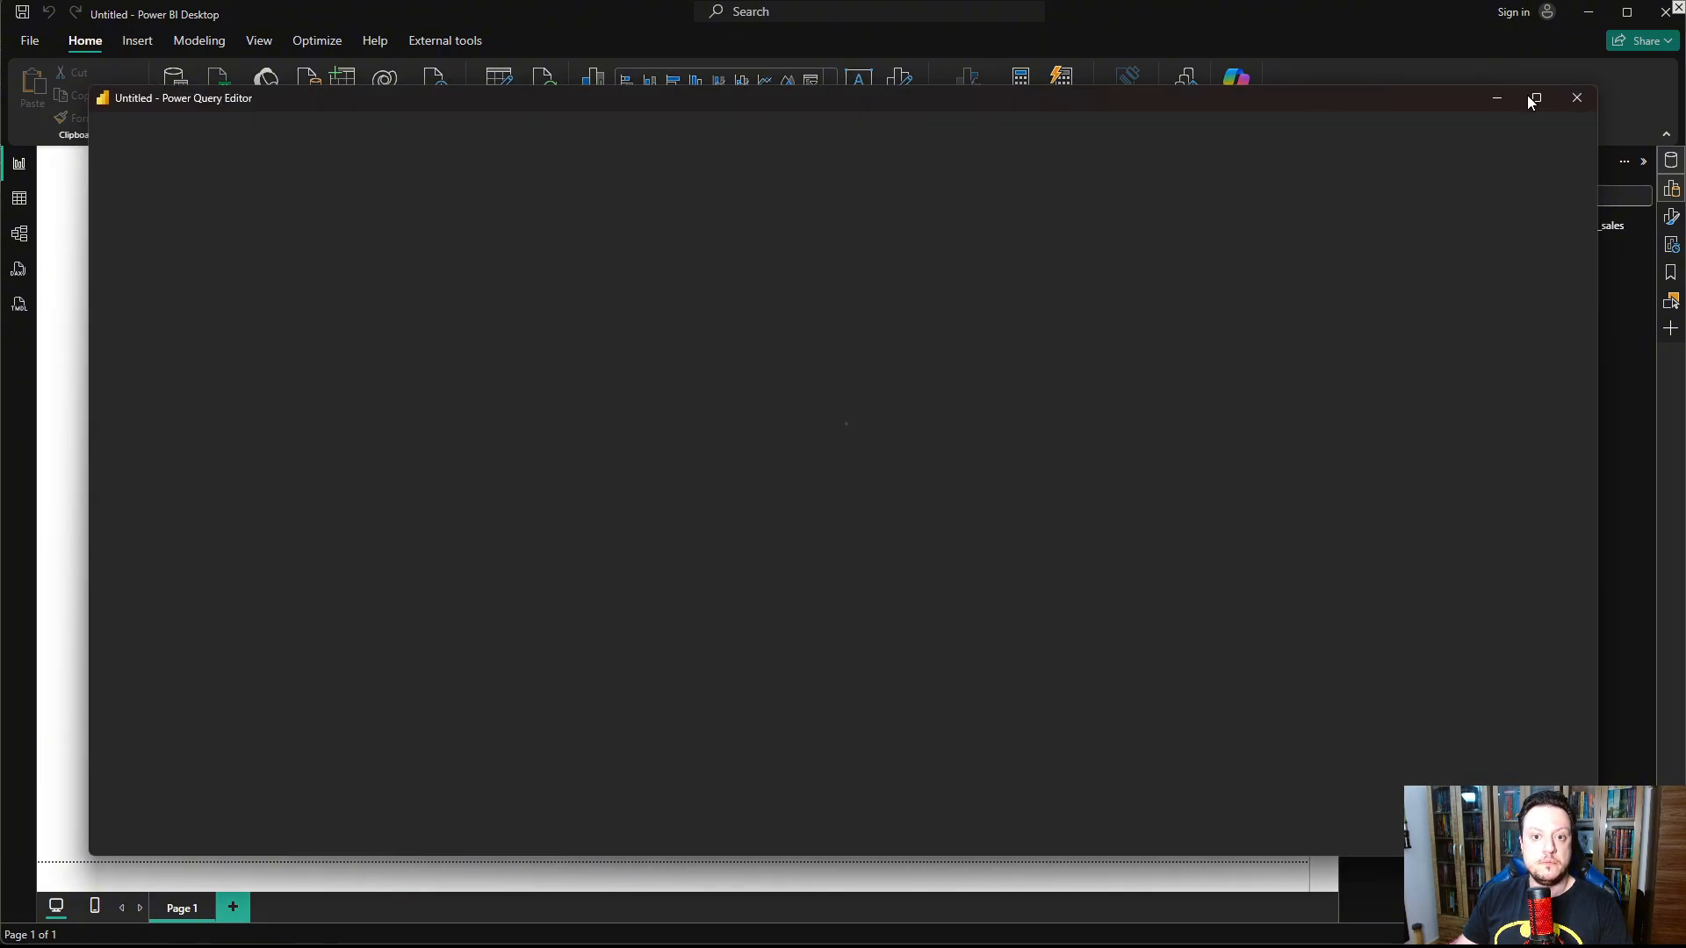
click(1537, 98)
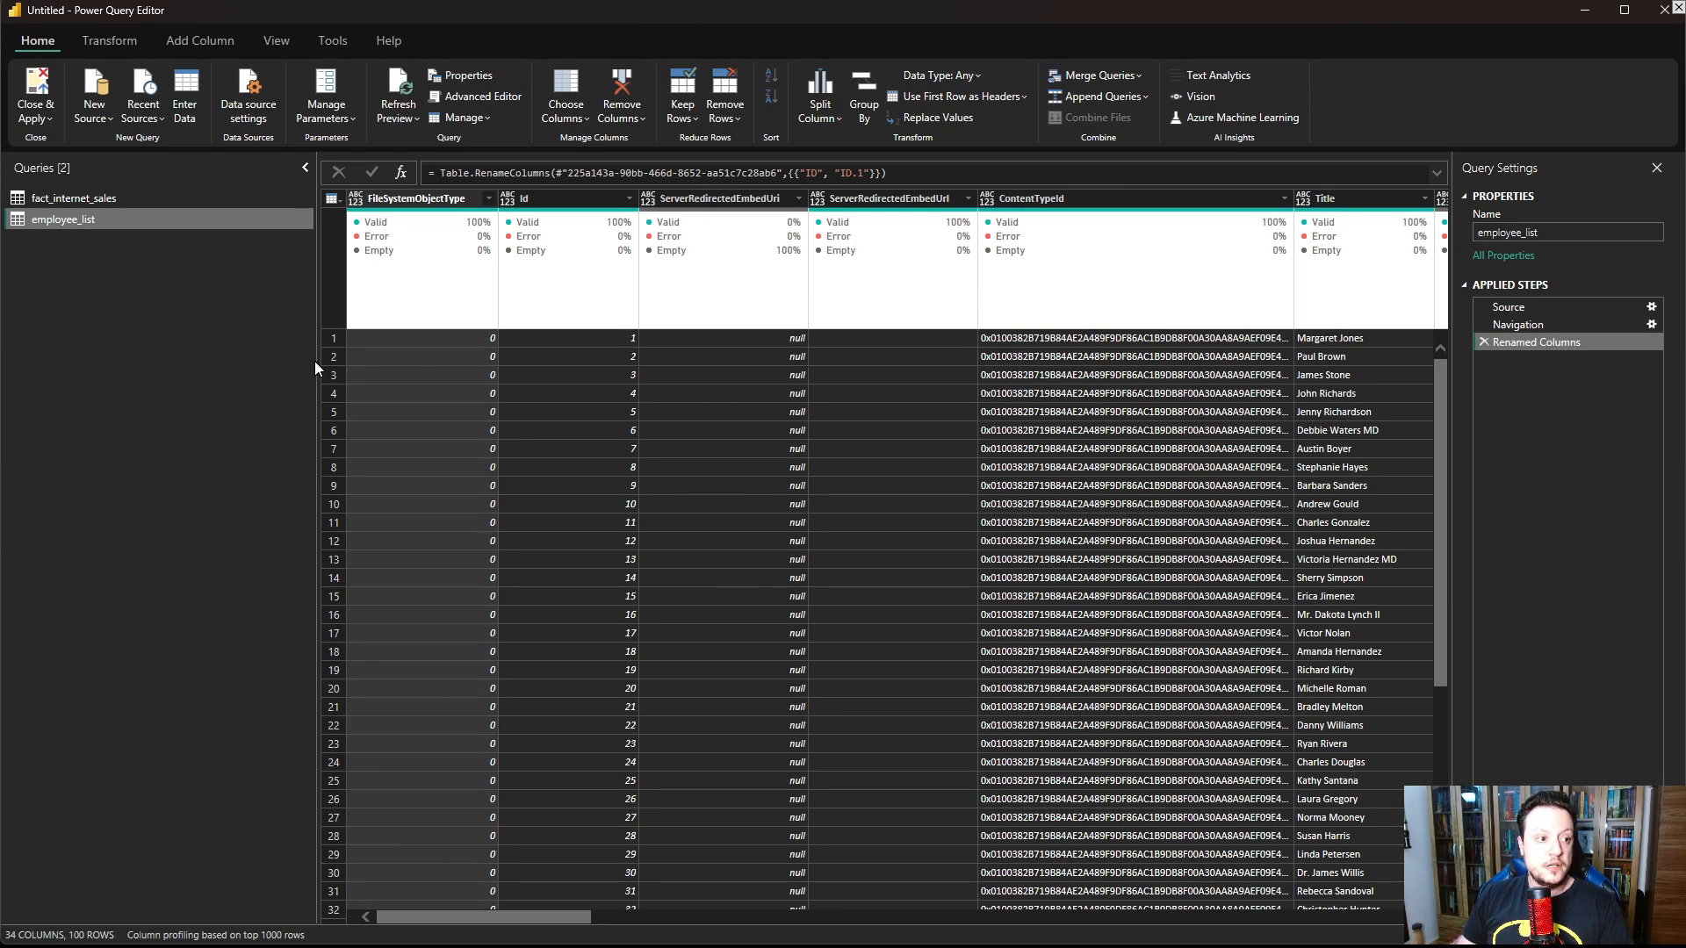
Step: Widen the data preview and examine the employee_list rows and columns, from FileSystemObjectType through the nested record and table columns
drag(315, 360, 128, 360)
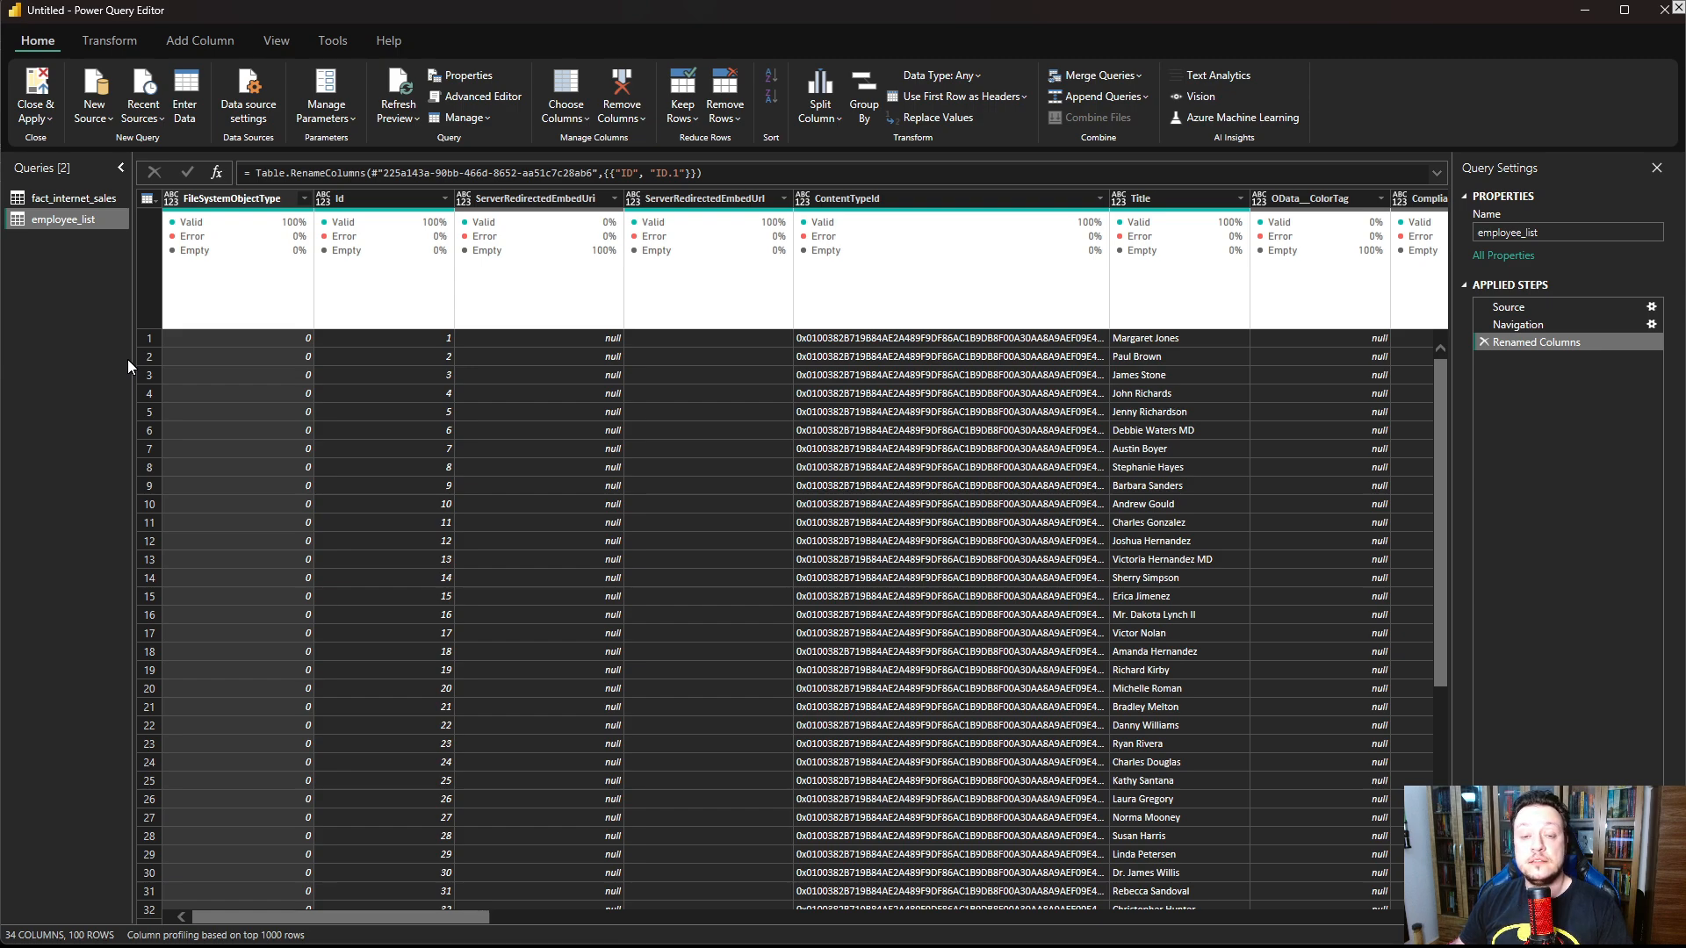
mouse_move(226, 218)
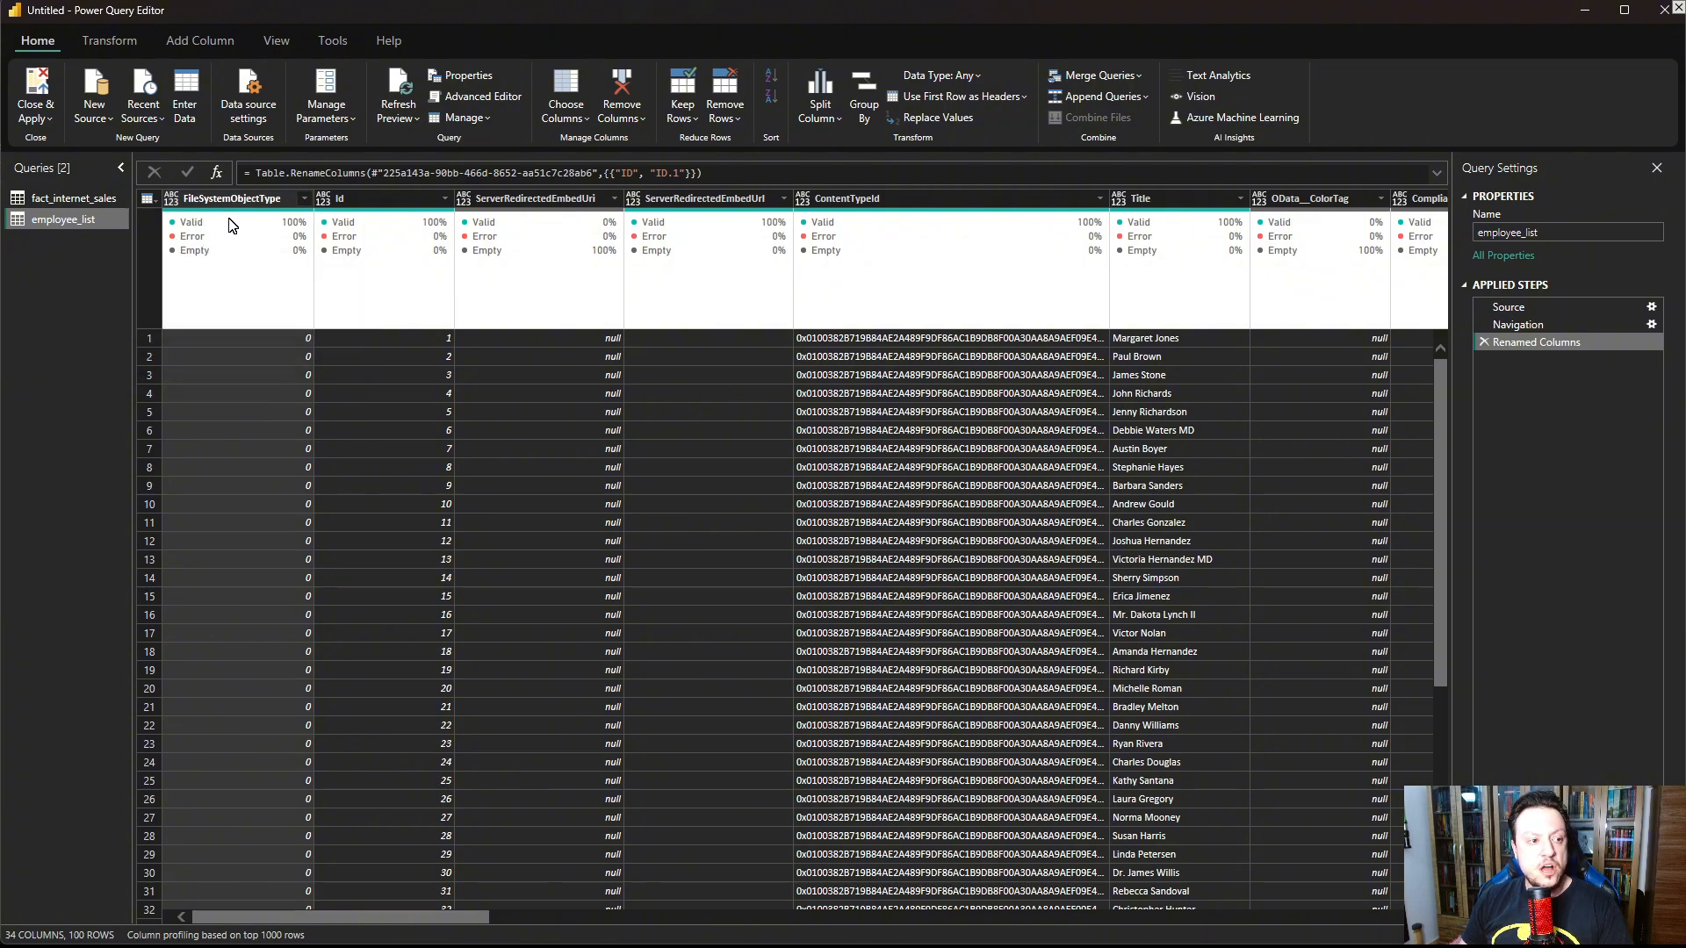
mouse_move(377, 222)
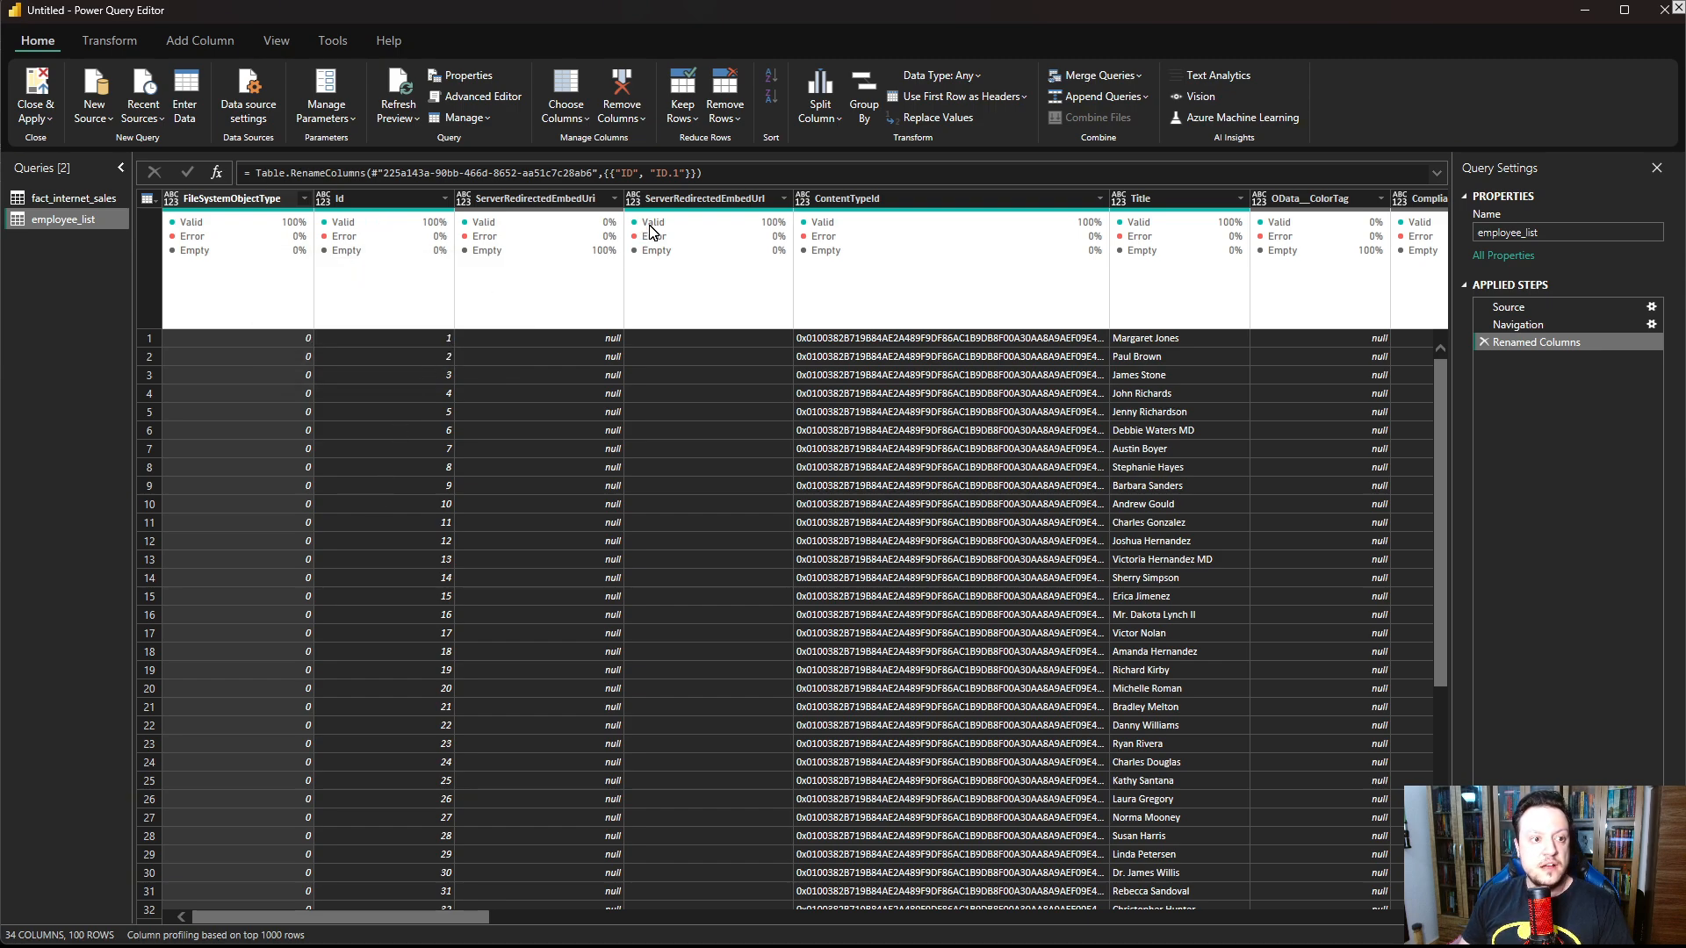
mouse_move(691, 213)
scroll(555, 502, down, 10)
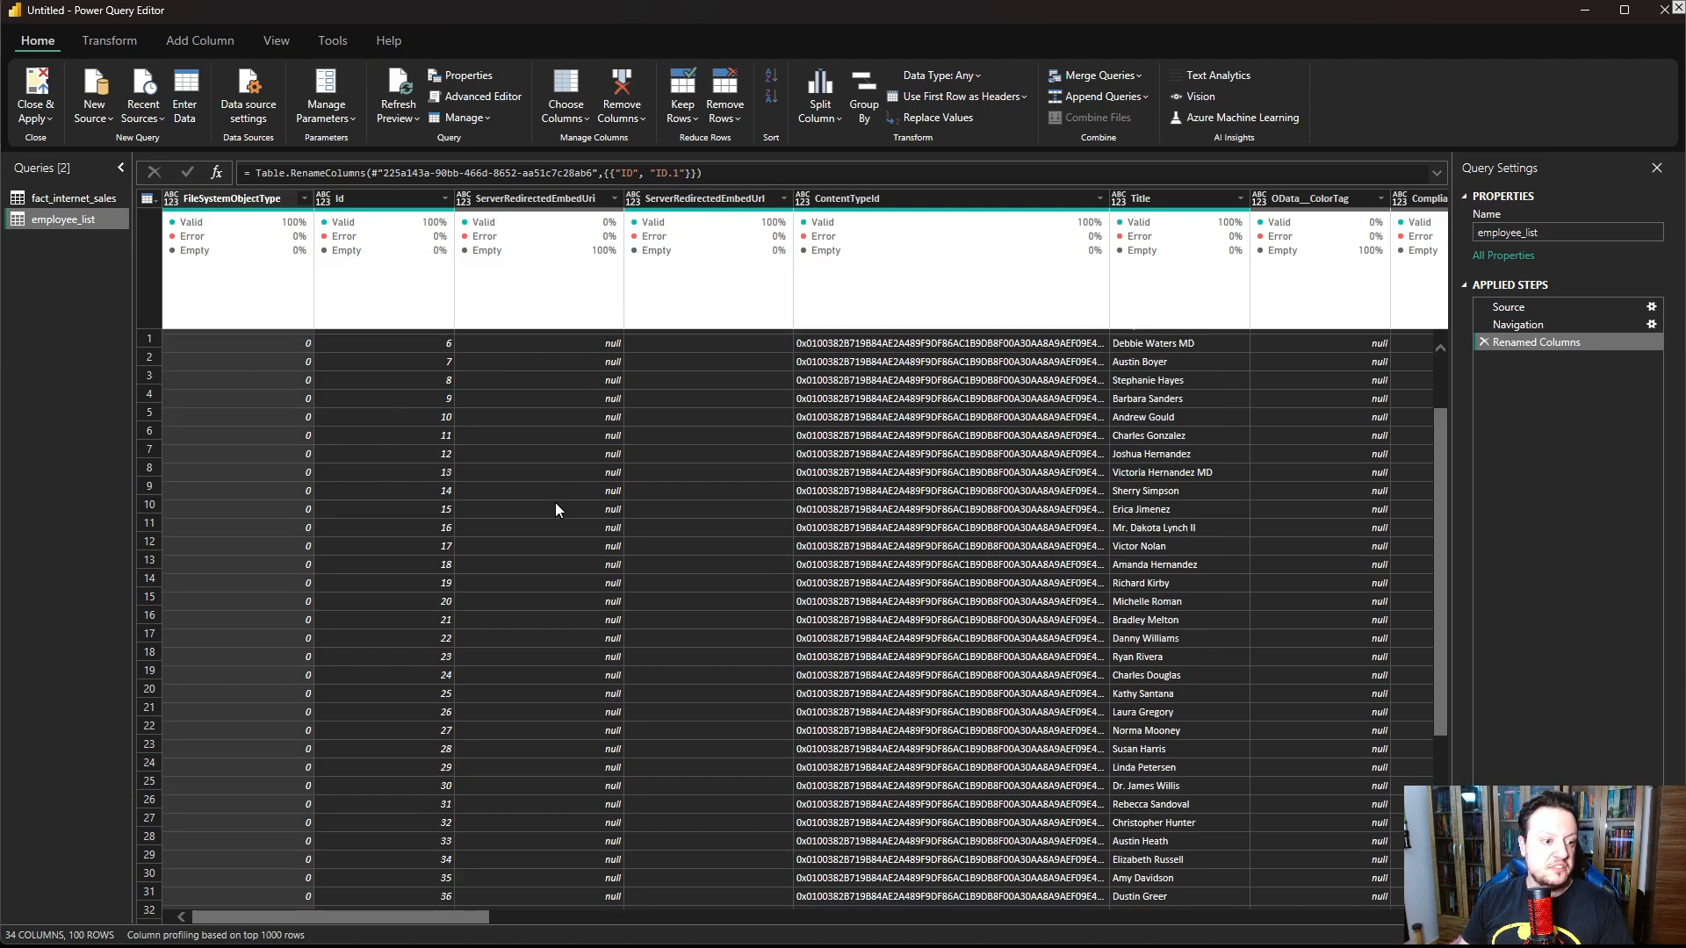
scroll(557, 508, up, 10)
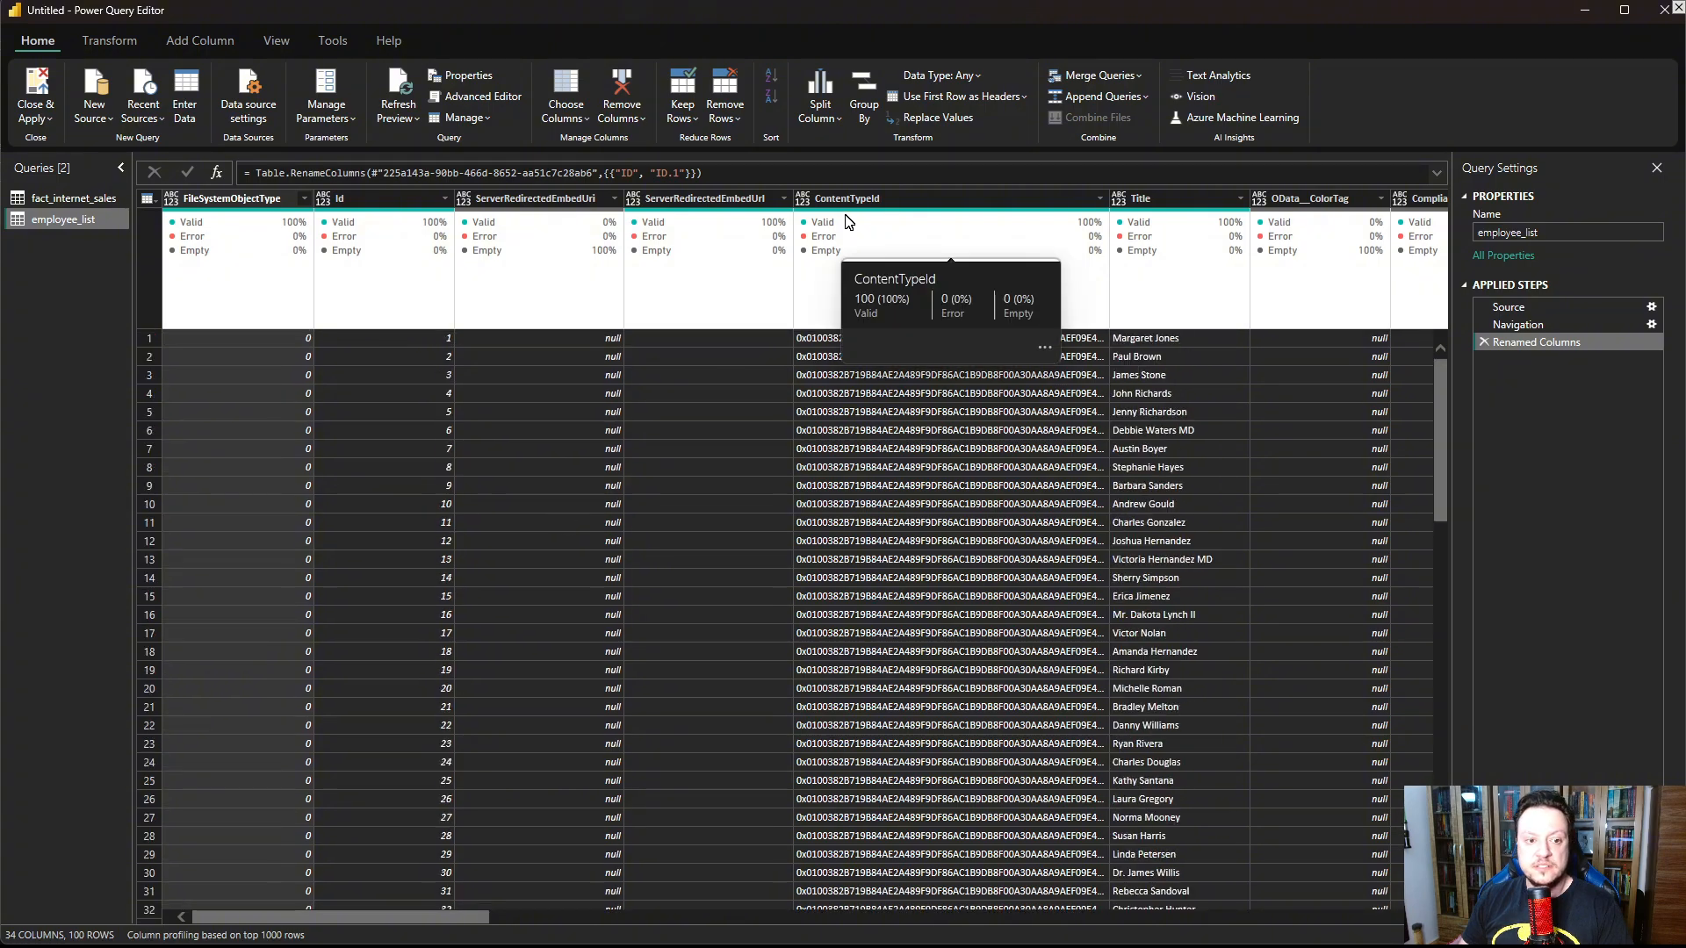
drag(369, 919, 738, 924)
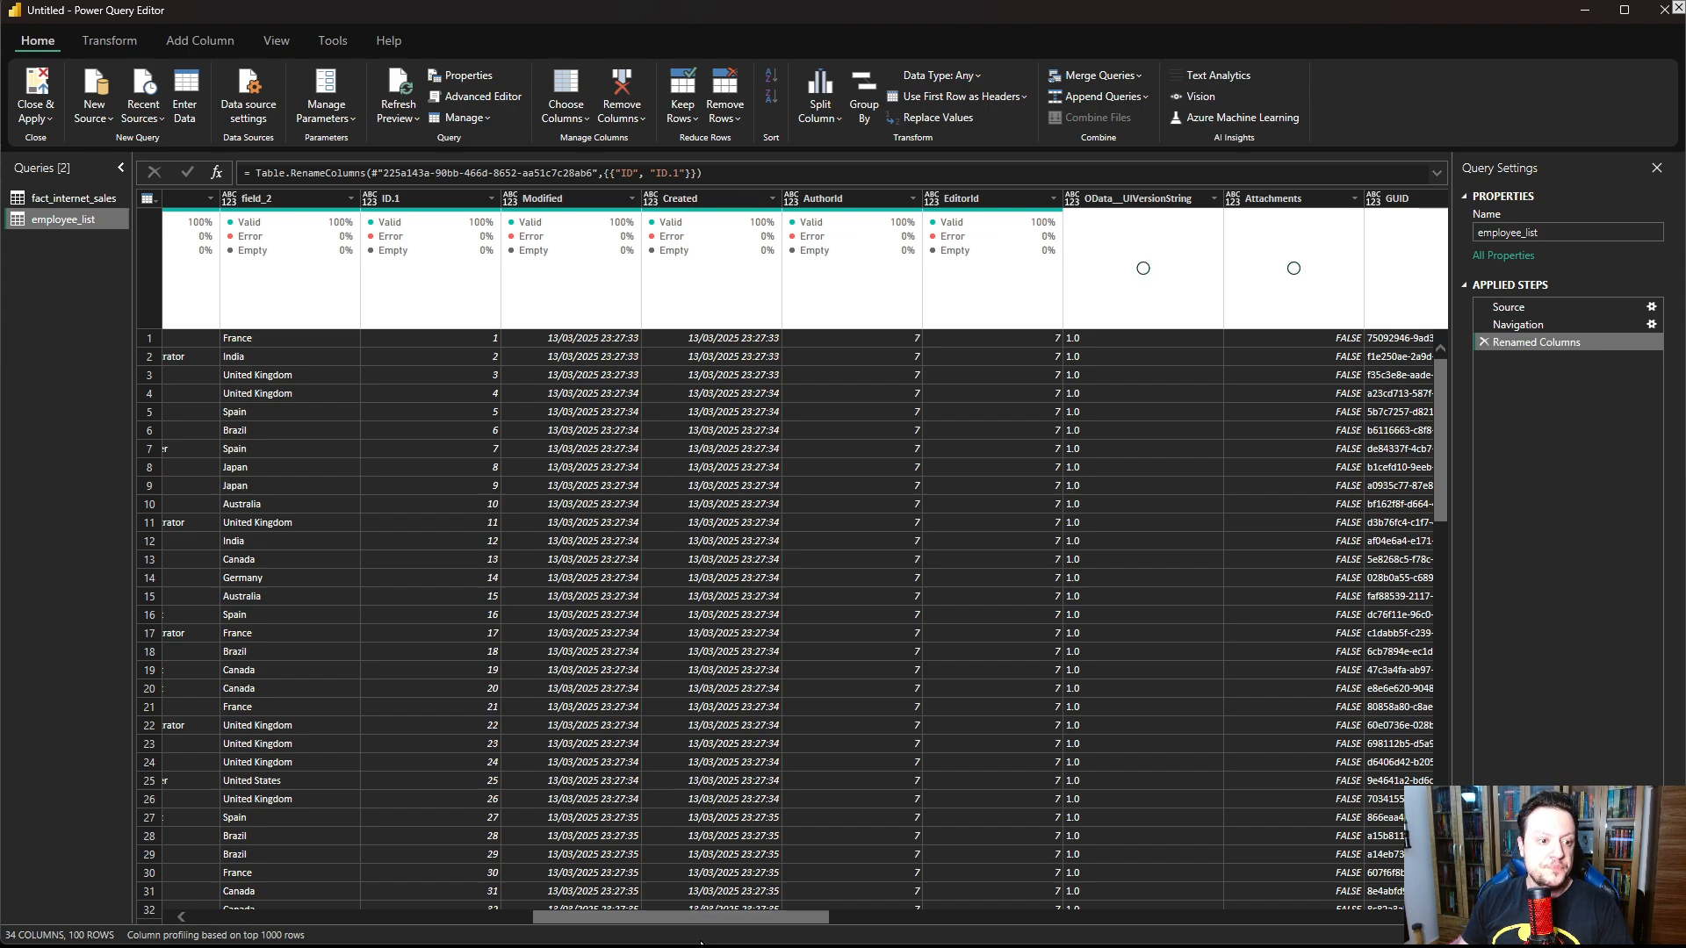
drag(732, 918, 992, 908)
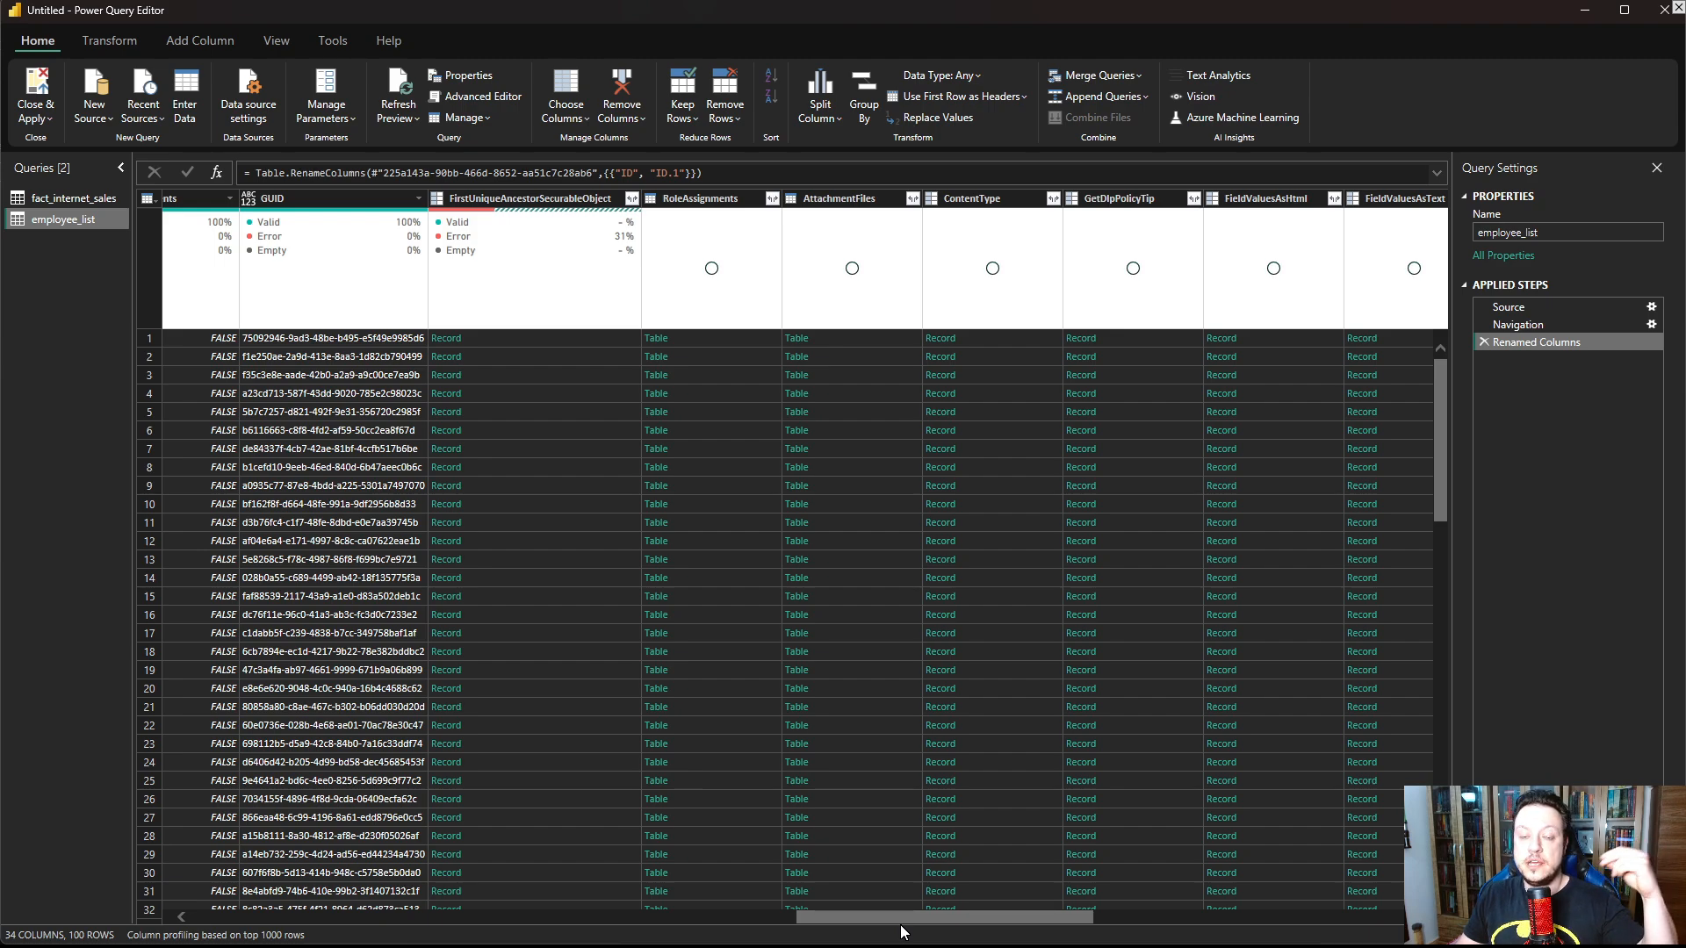
drag(918, 916, 922, 915)
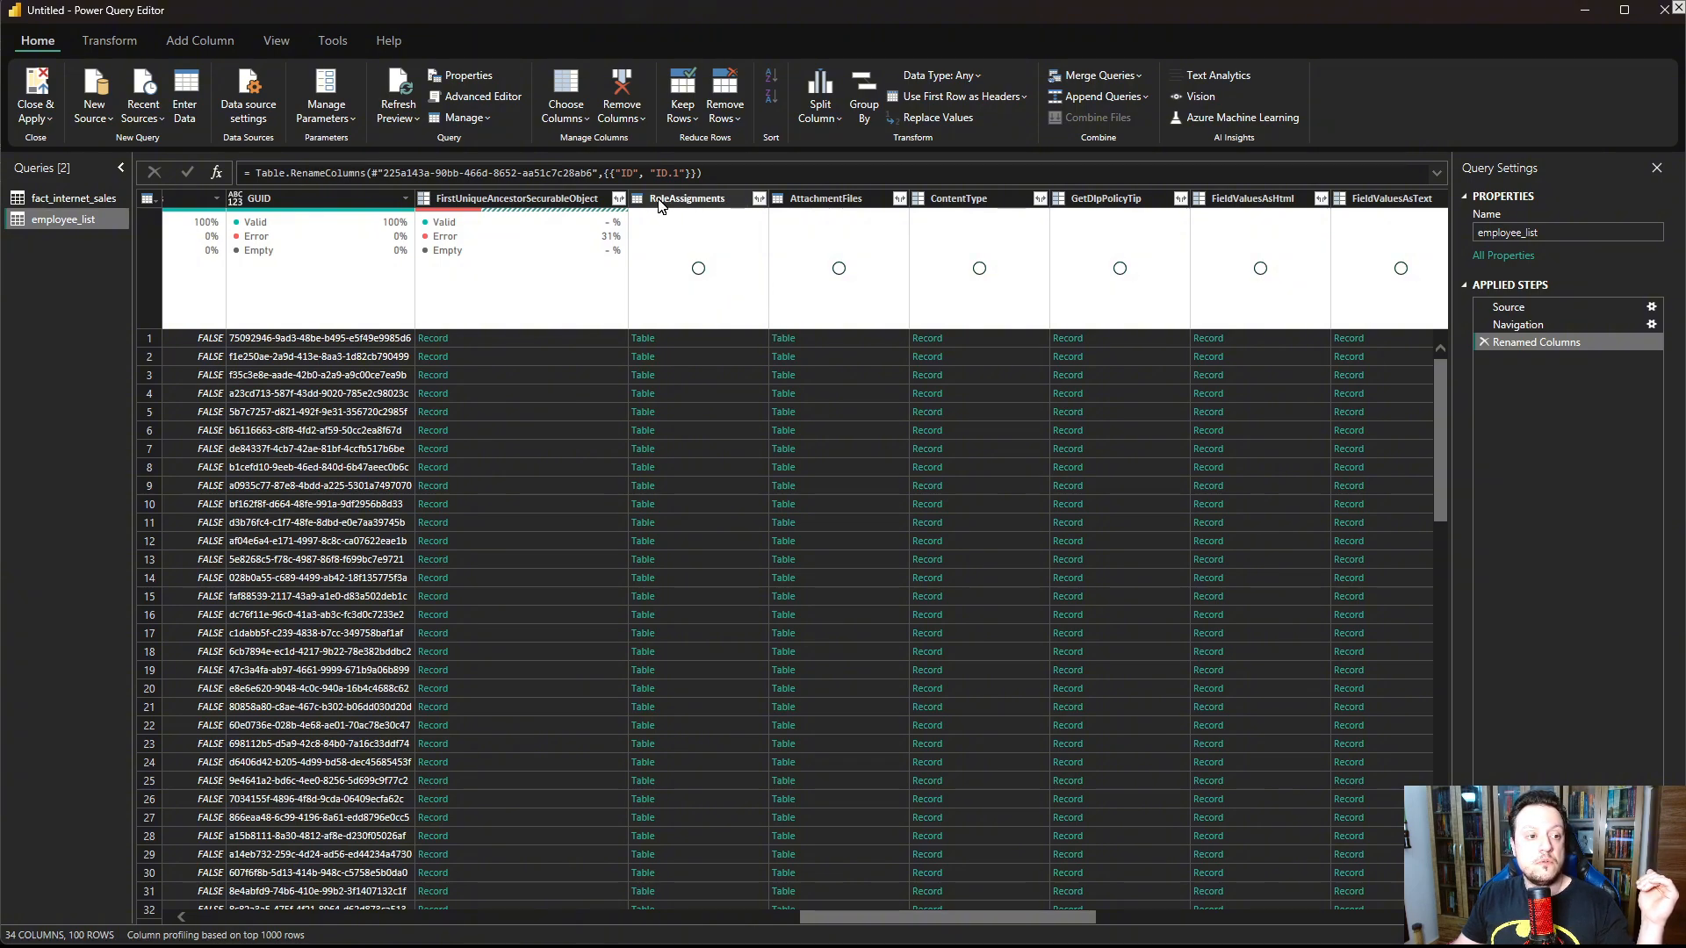
Step: Check which fields the RoleAssignments column can expand, cancel without expanding, and look through the remaining nested columns
click(759, 200)
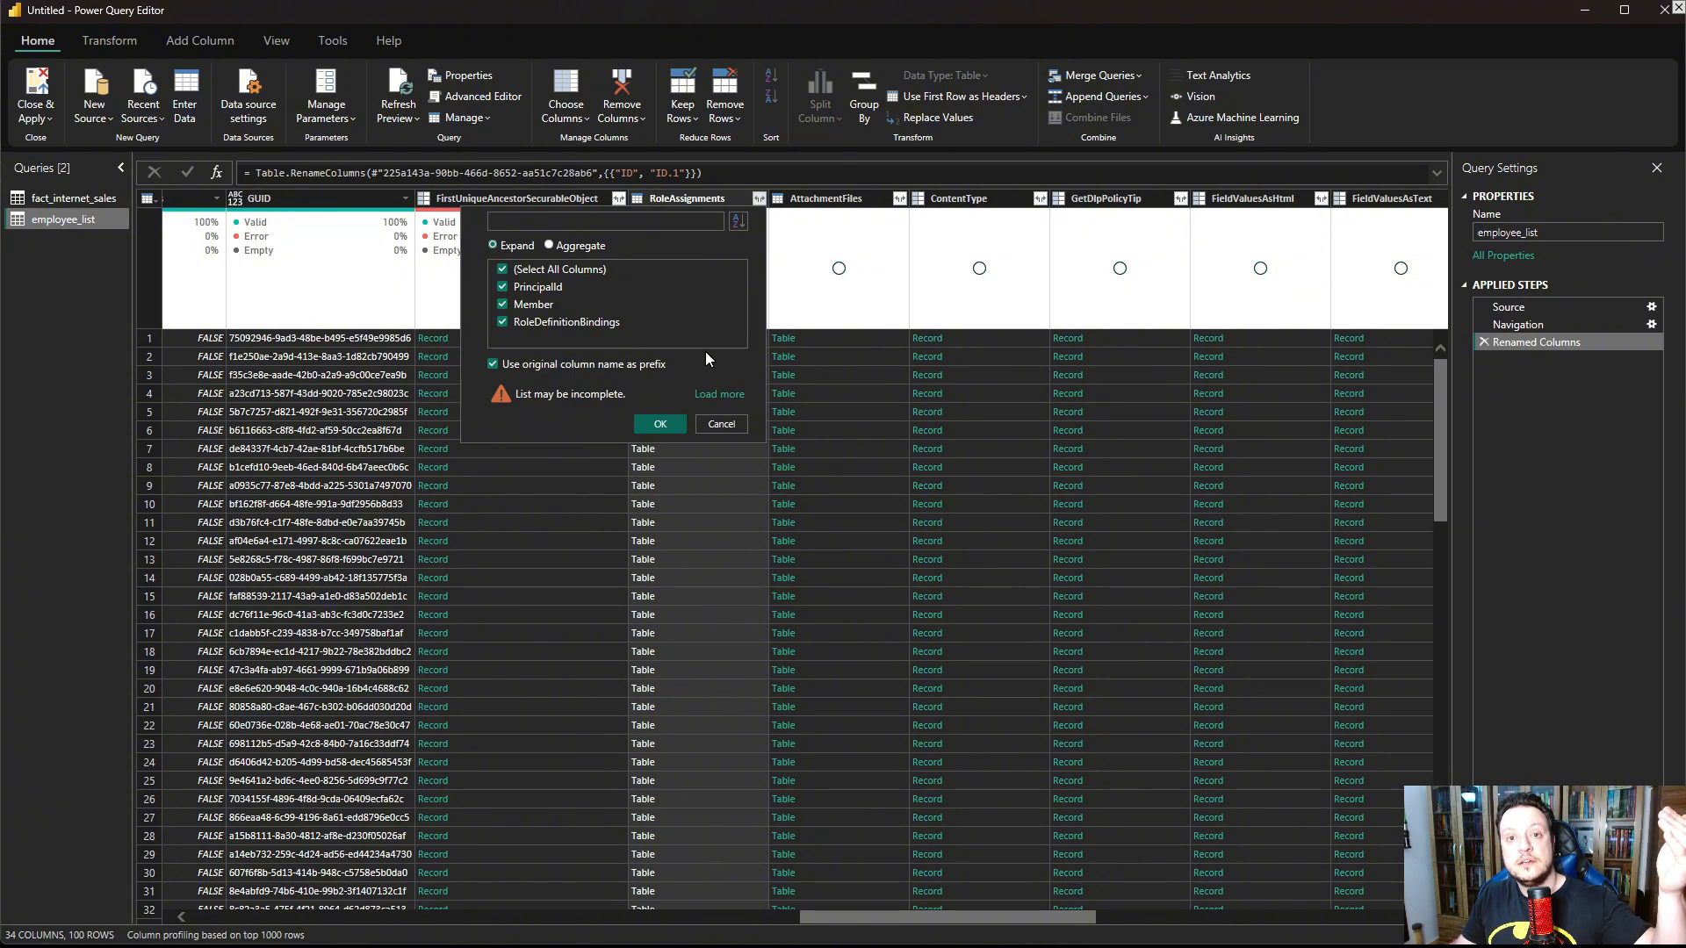
click(717, 428)
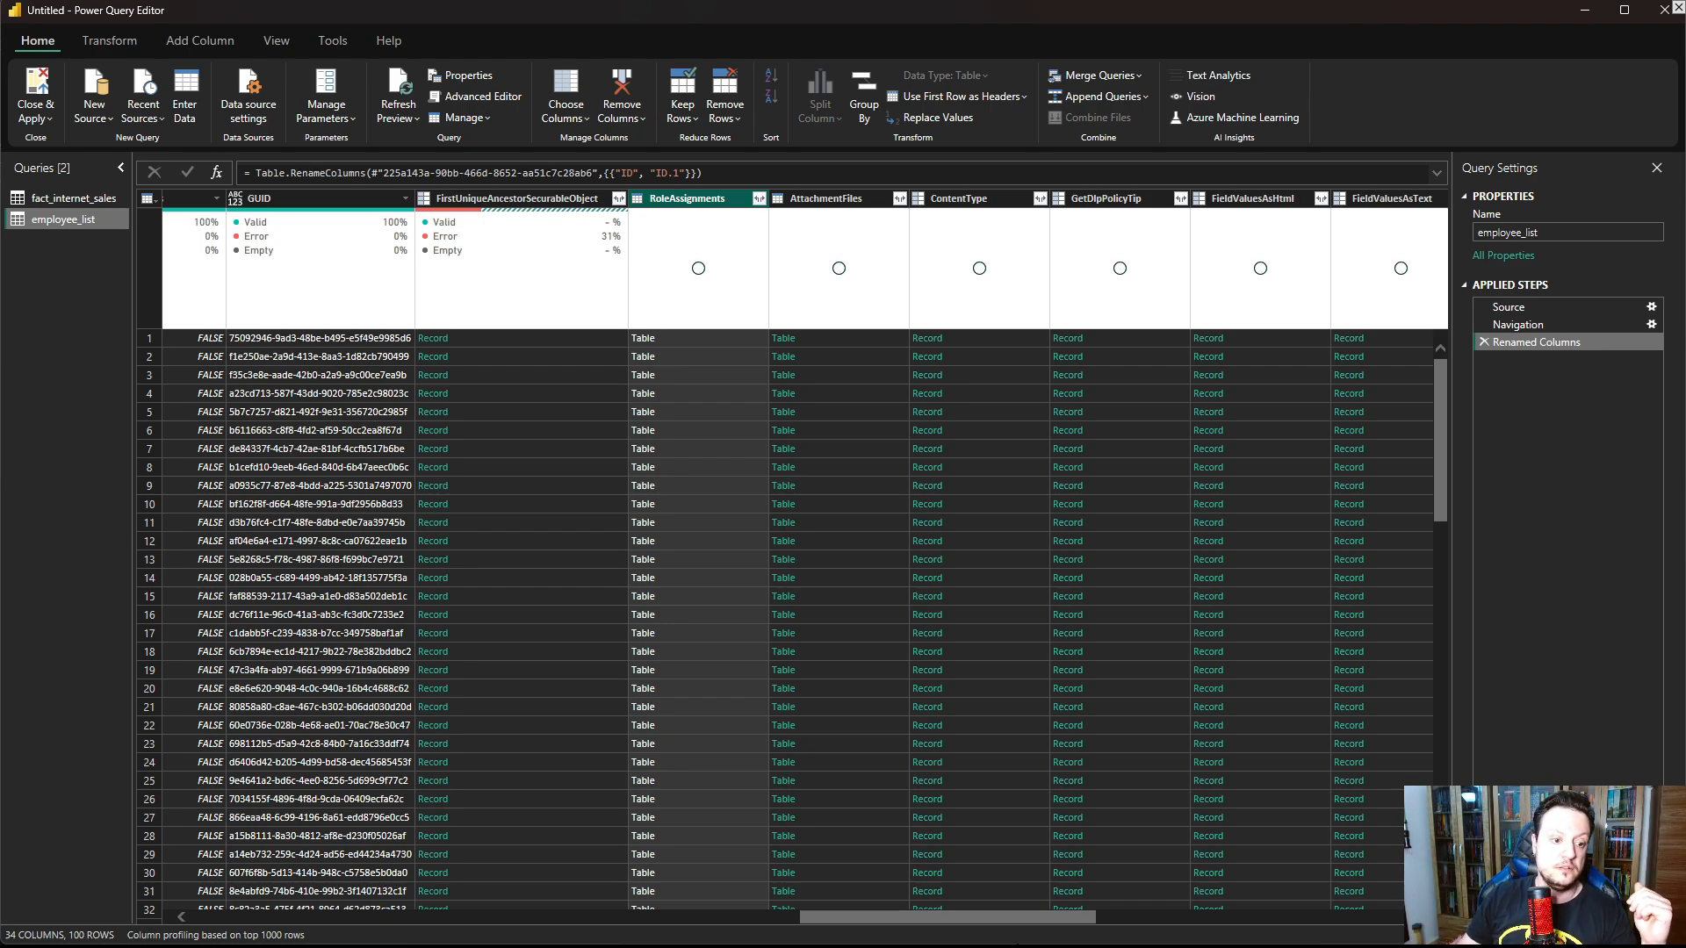
drag(1005, 920, 1148, 922)
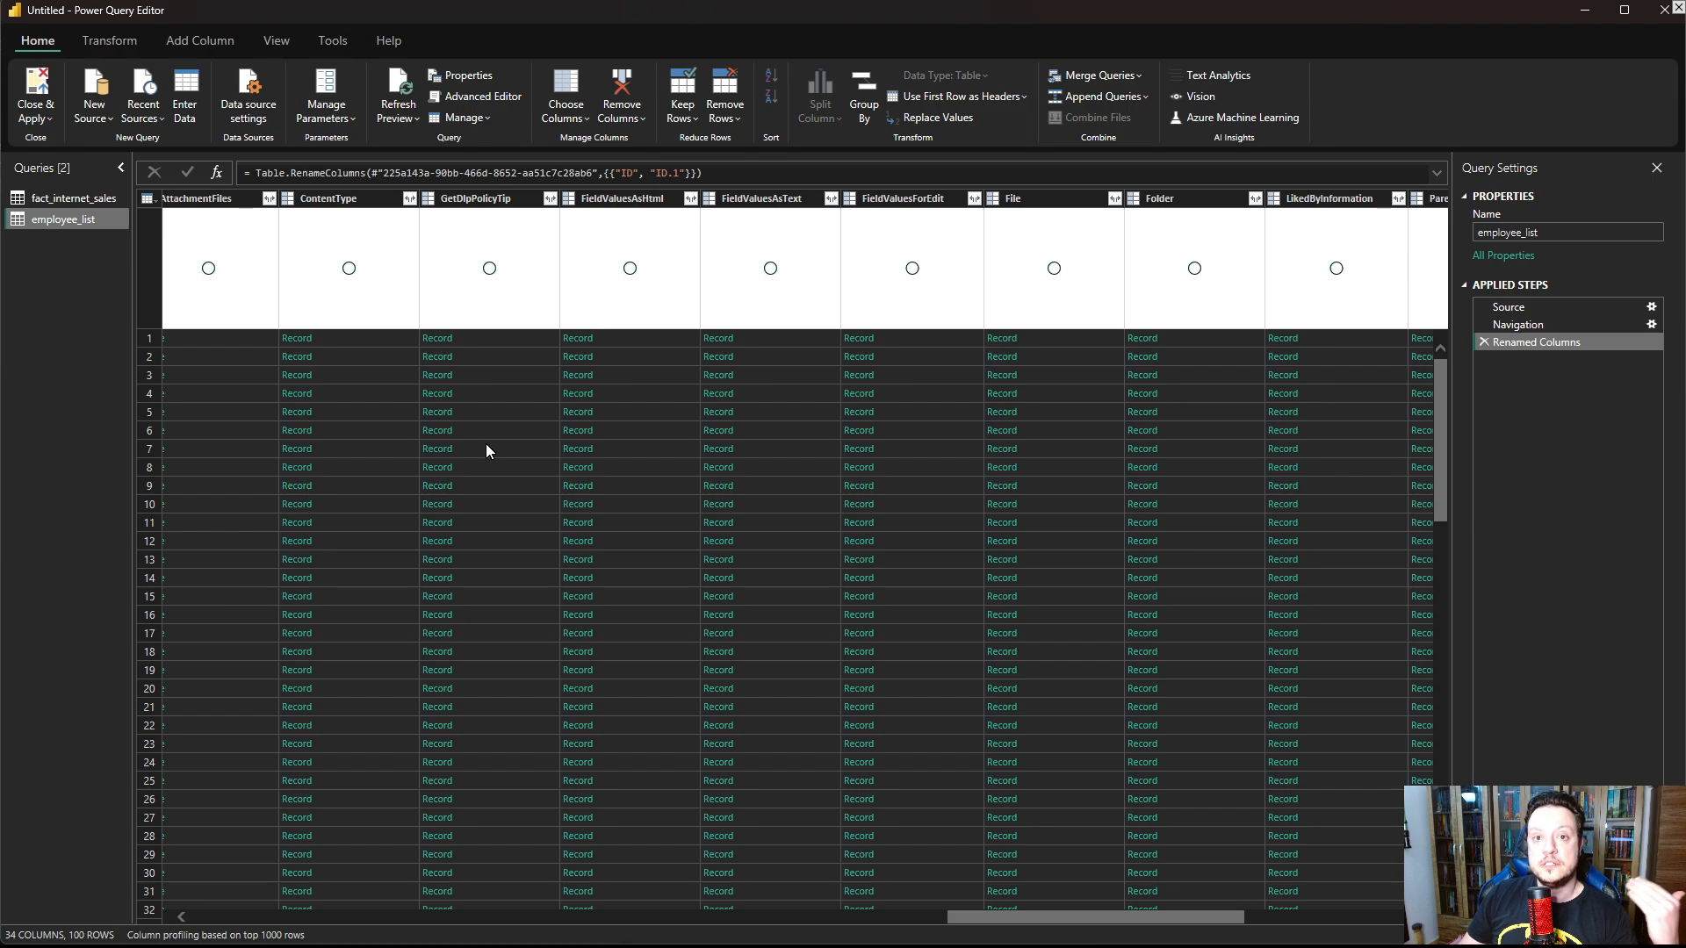
drag(1010, 920, 1111, 918)
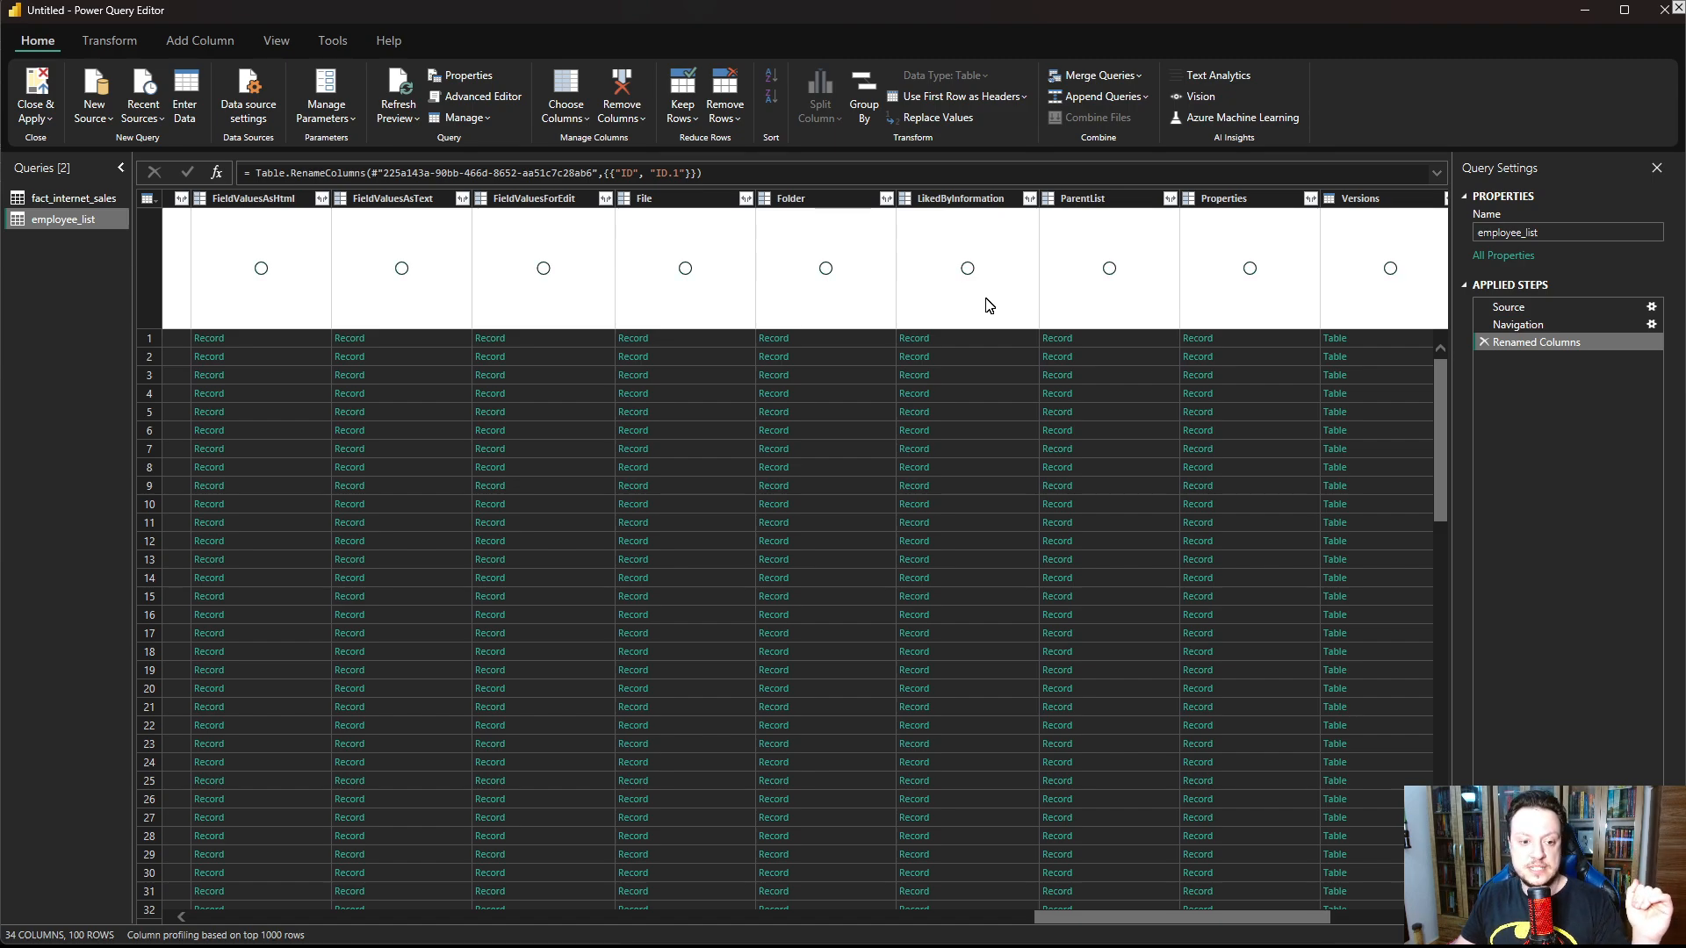
drag(1098, 915, 203, 809)
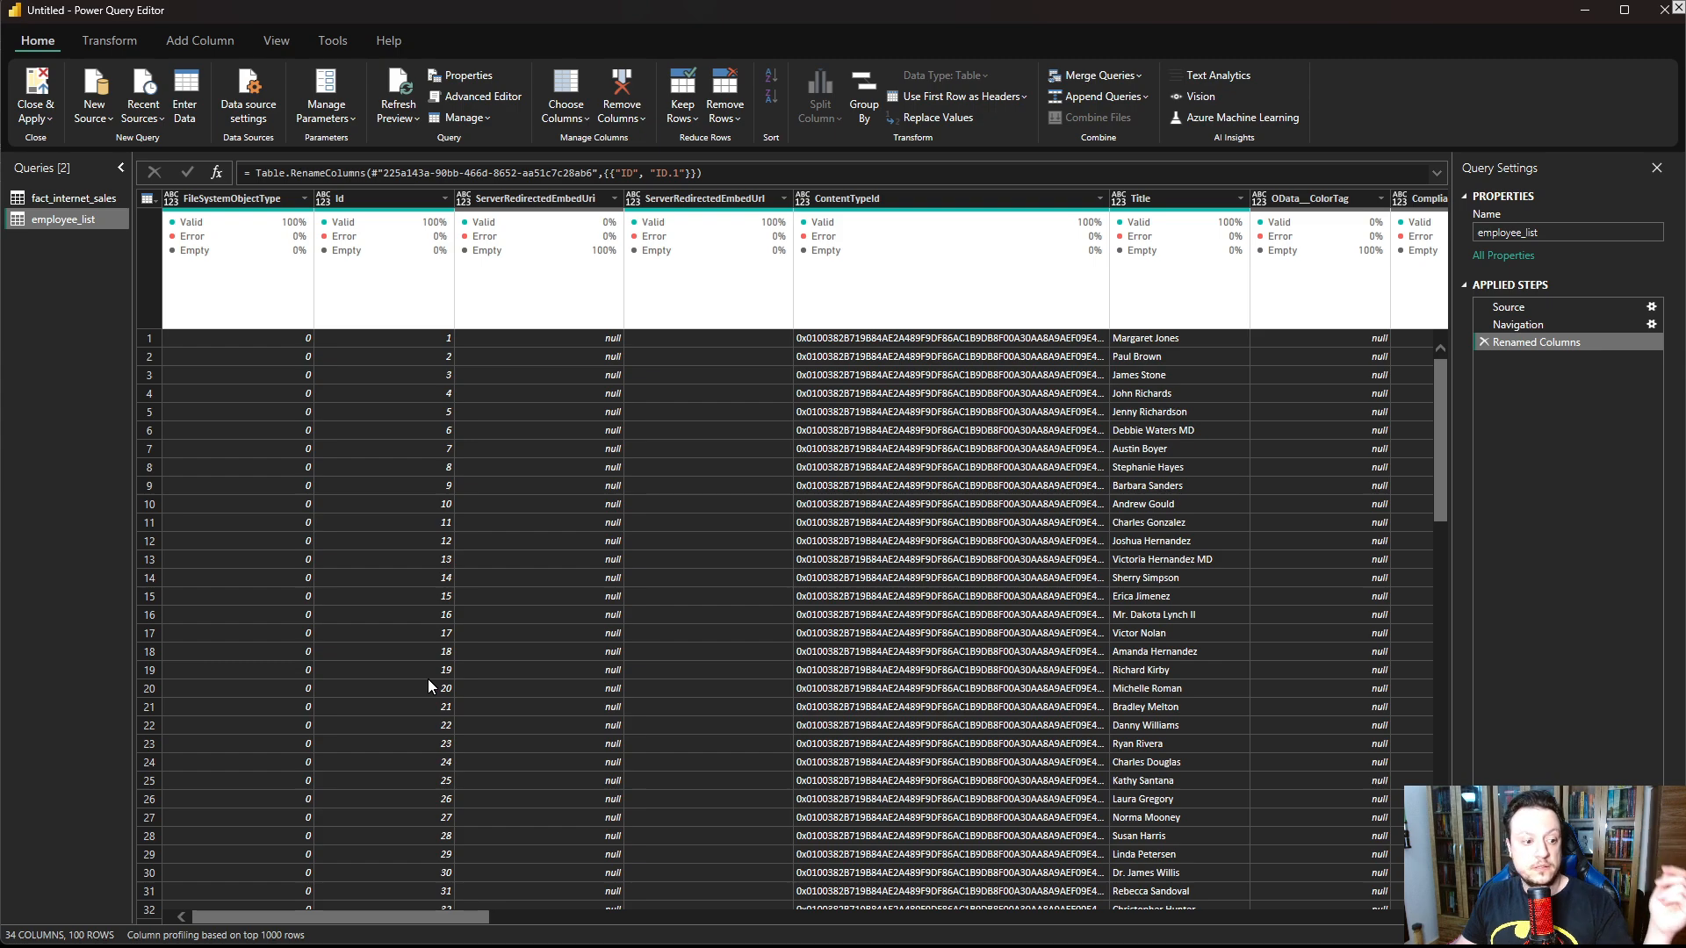
Step: Keep only the Title, field_1 and field_2 columns in the employee_list query
drag(443, 917, 562, 918)
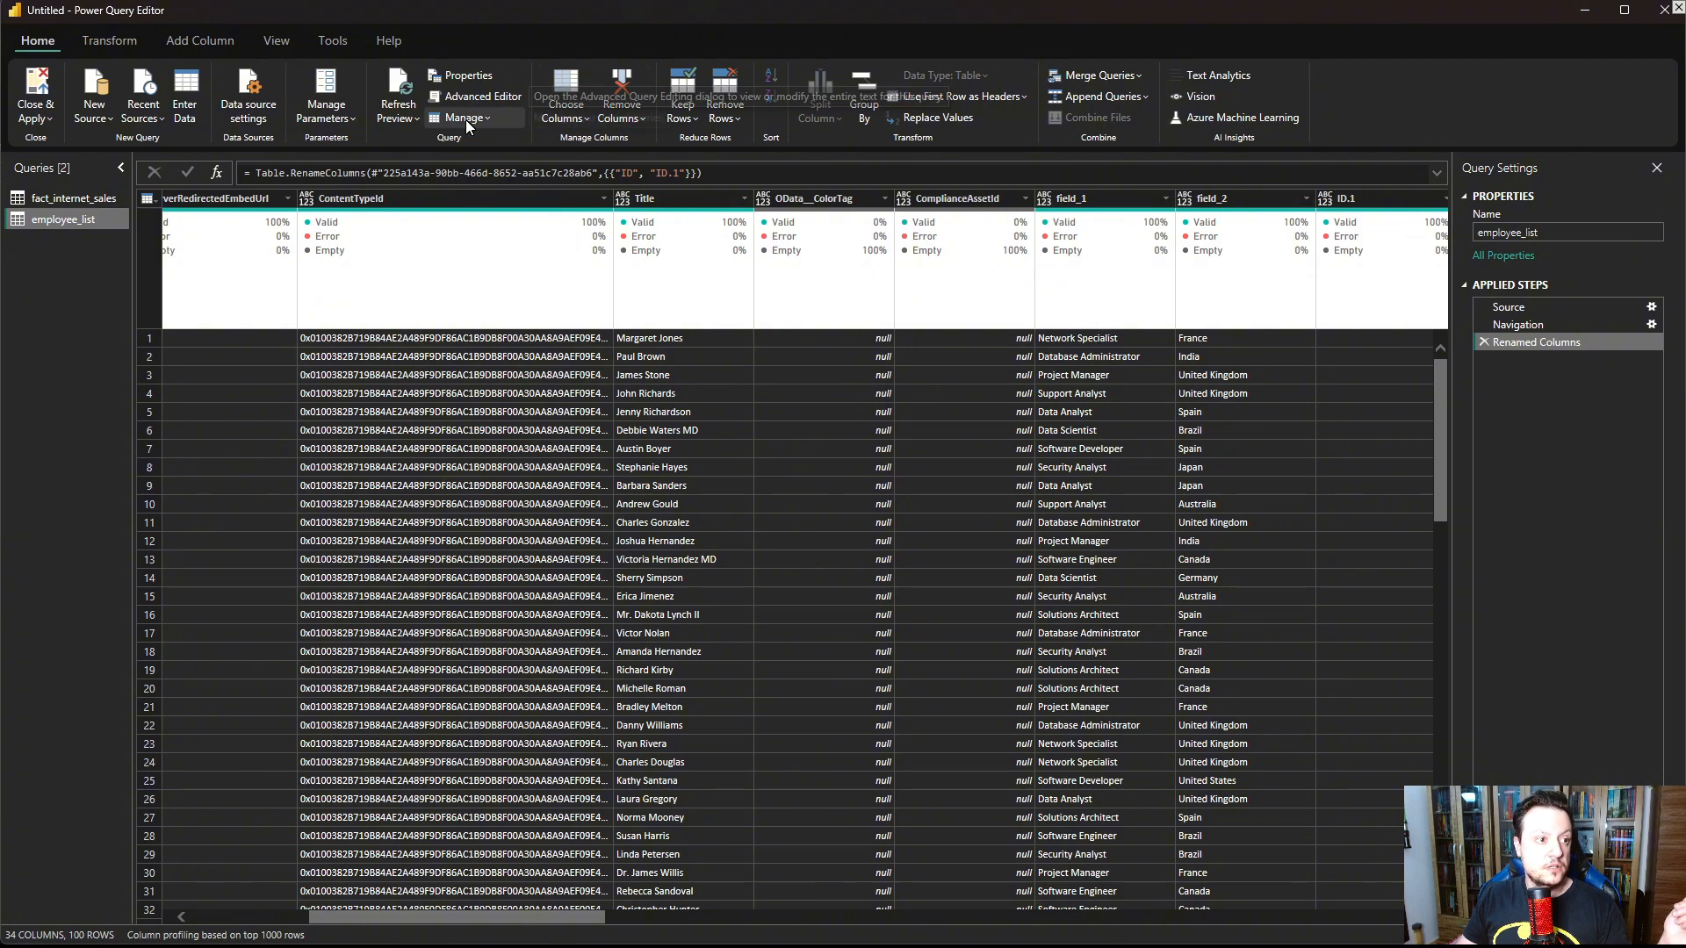
click(562, 106)
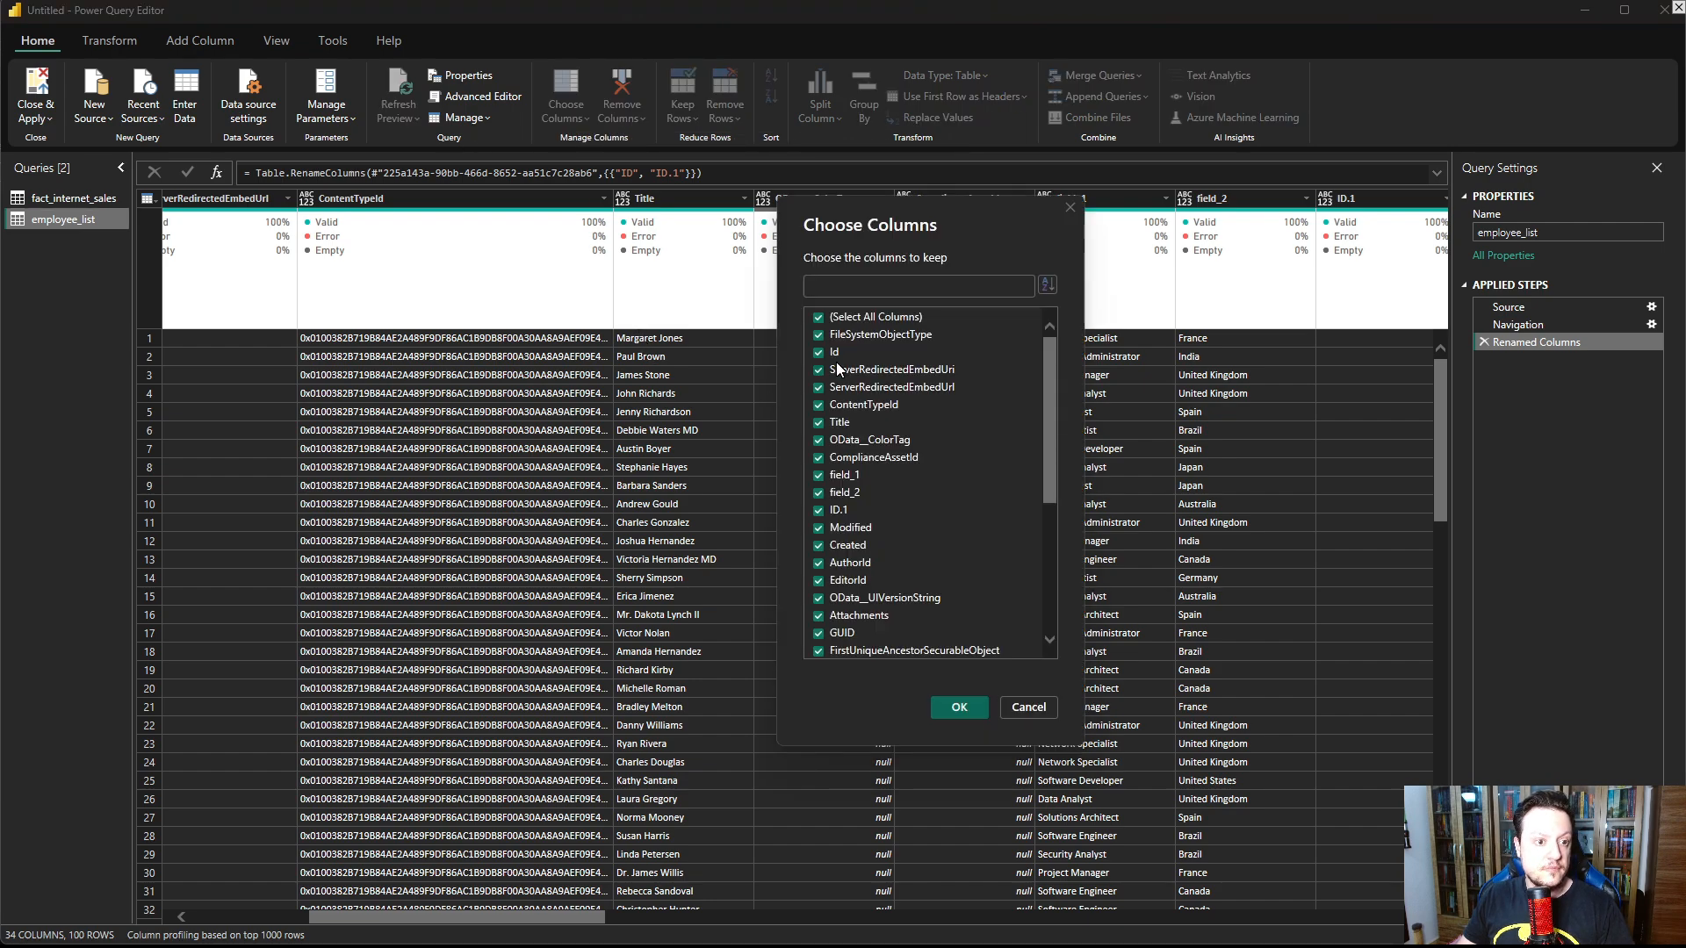
click(838, 316)
click(825, 423)
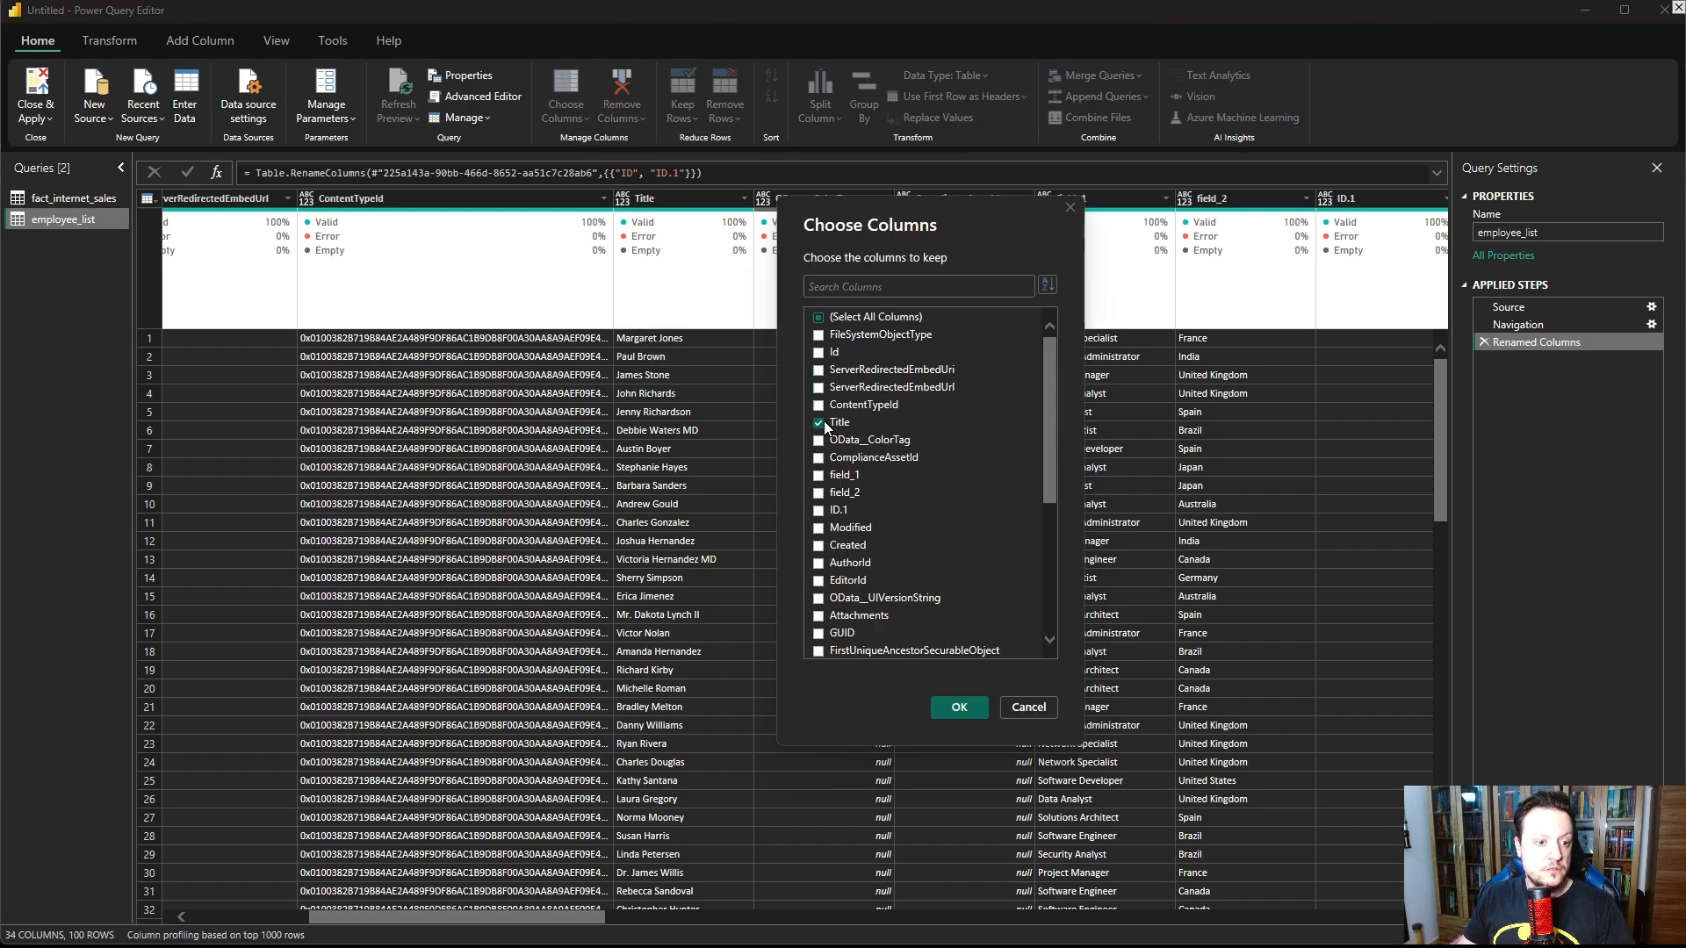
click(825, 475)
click(836, 493)
click(952, 707)
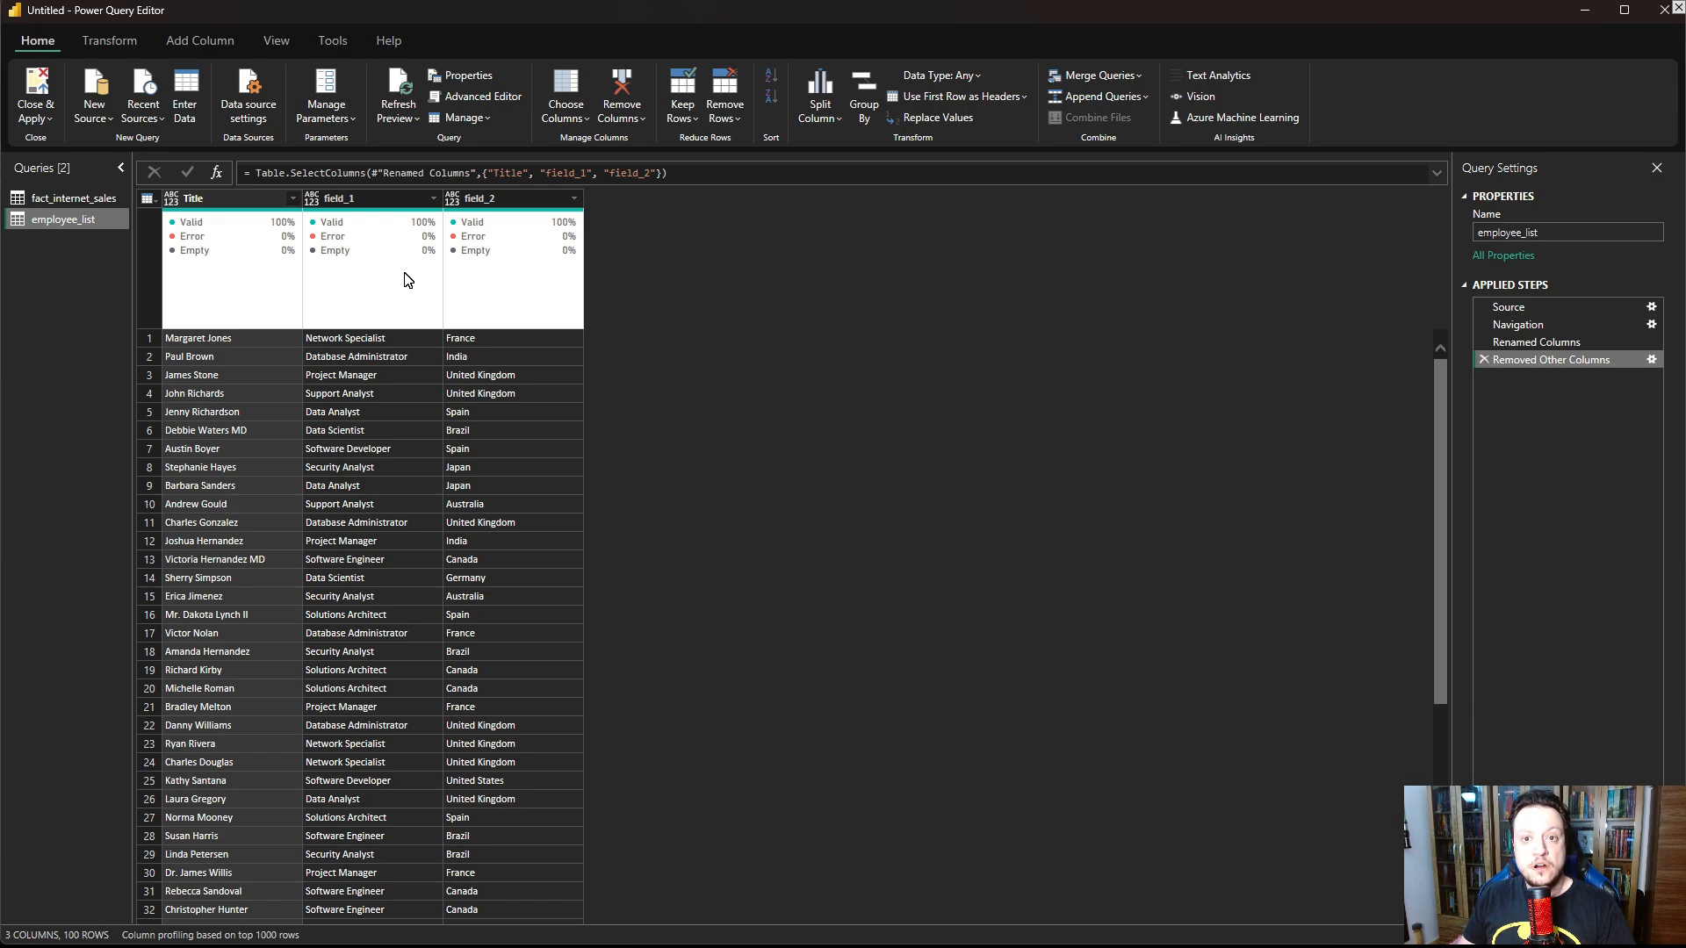
Step: Rename the Title column of the employee_list query to Name
mouse_move(372, 262)
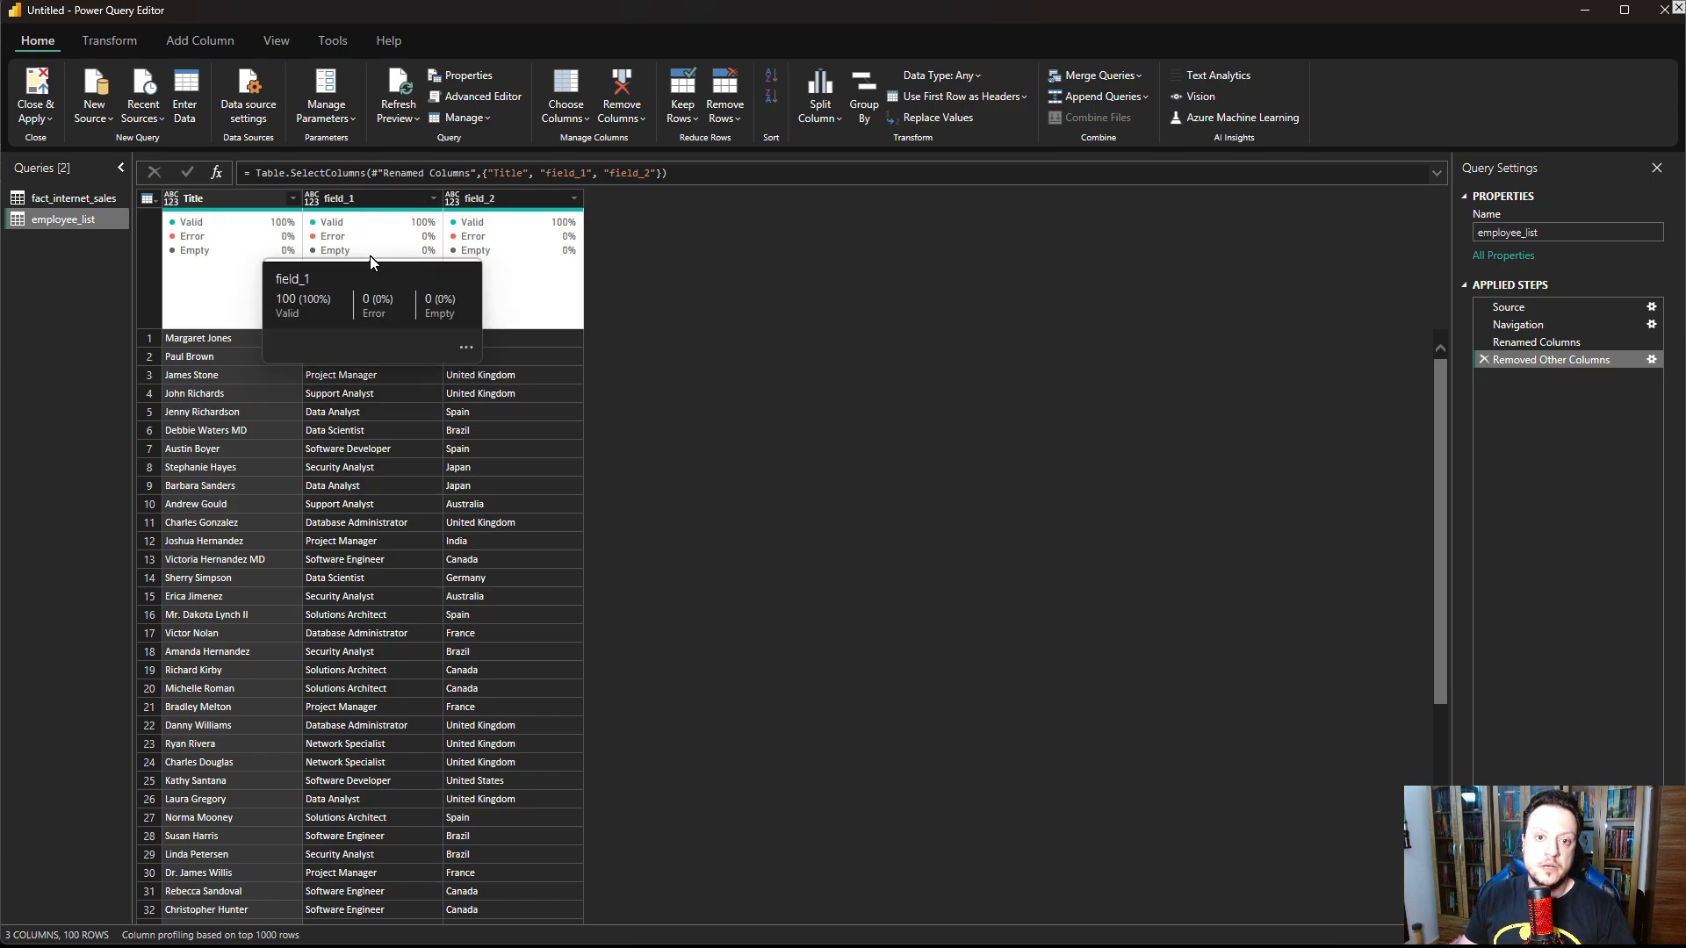
click(196, 200)
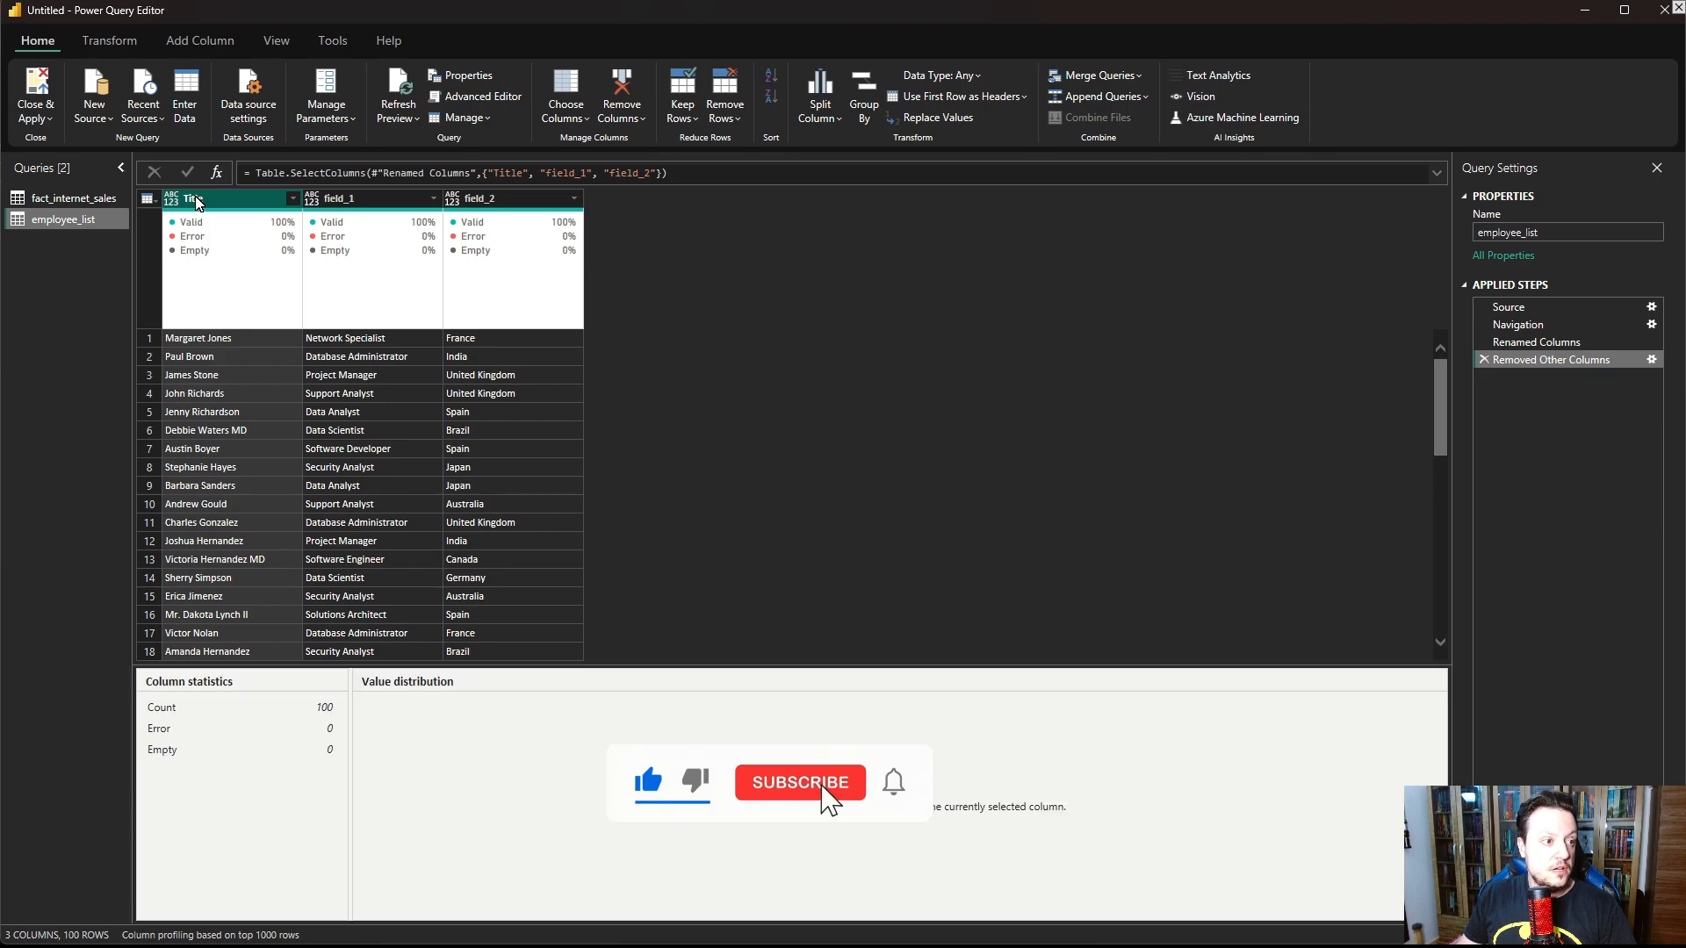
double_click(196, 201)
text(Name)
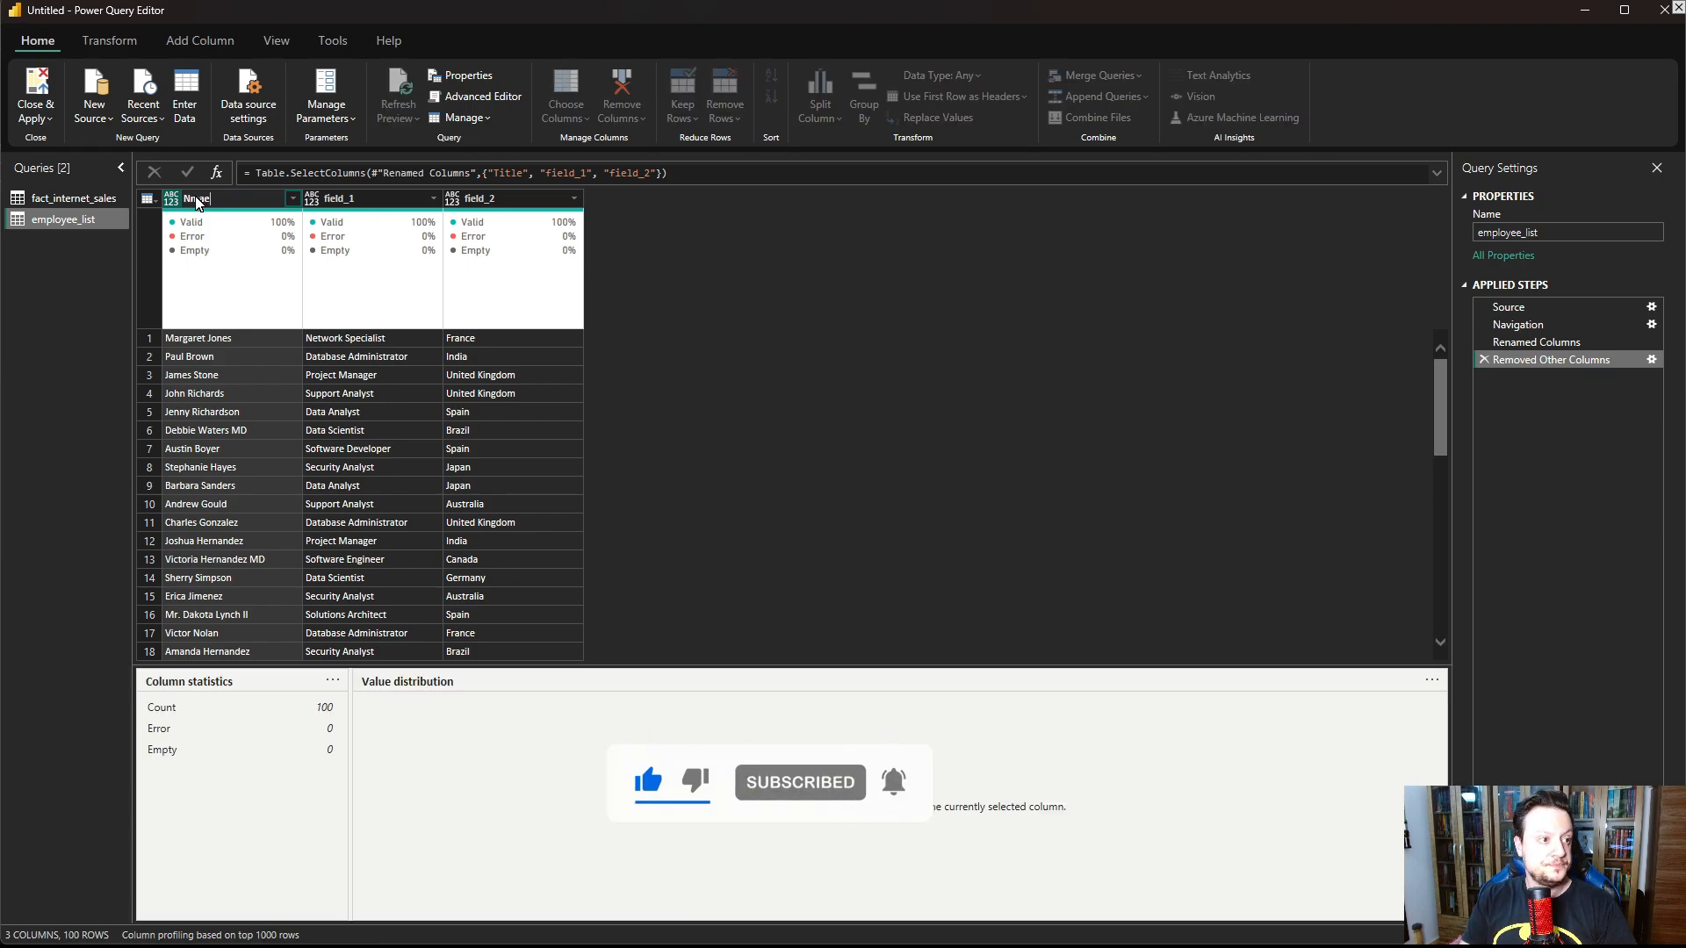
key(Return)
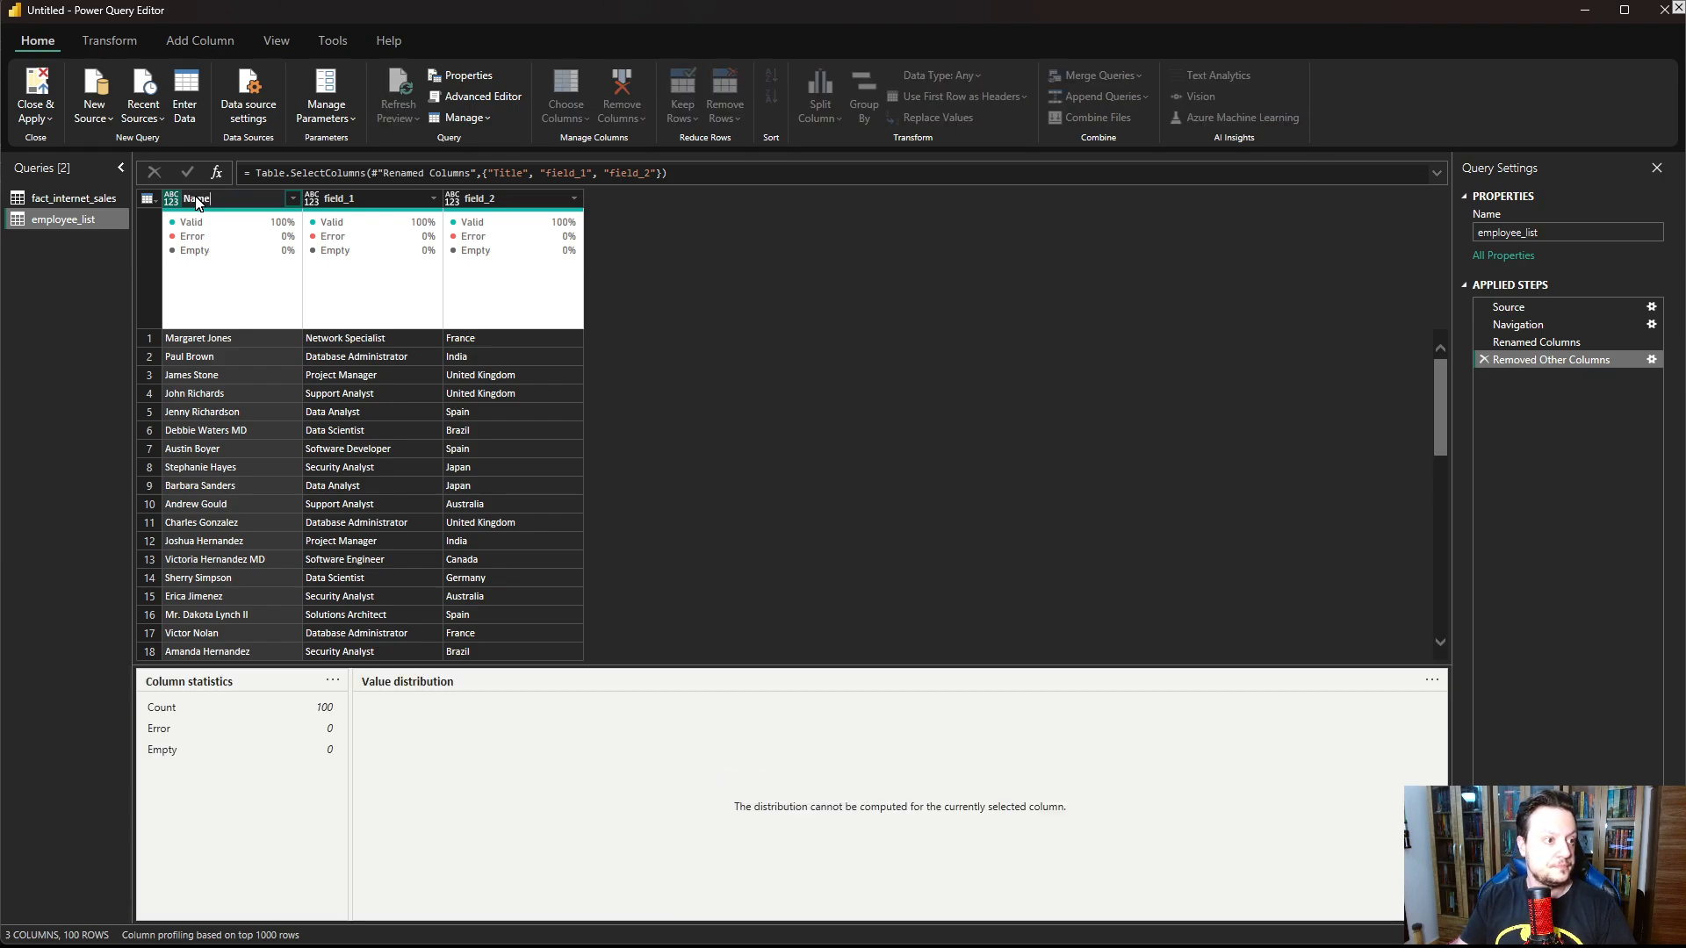
Step: Rename the field_1 column of the employee_list query to Department
double_click(367, 200)
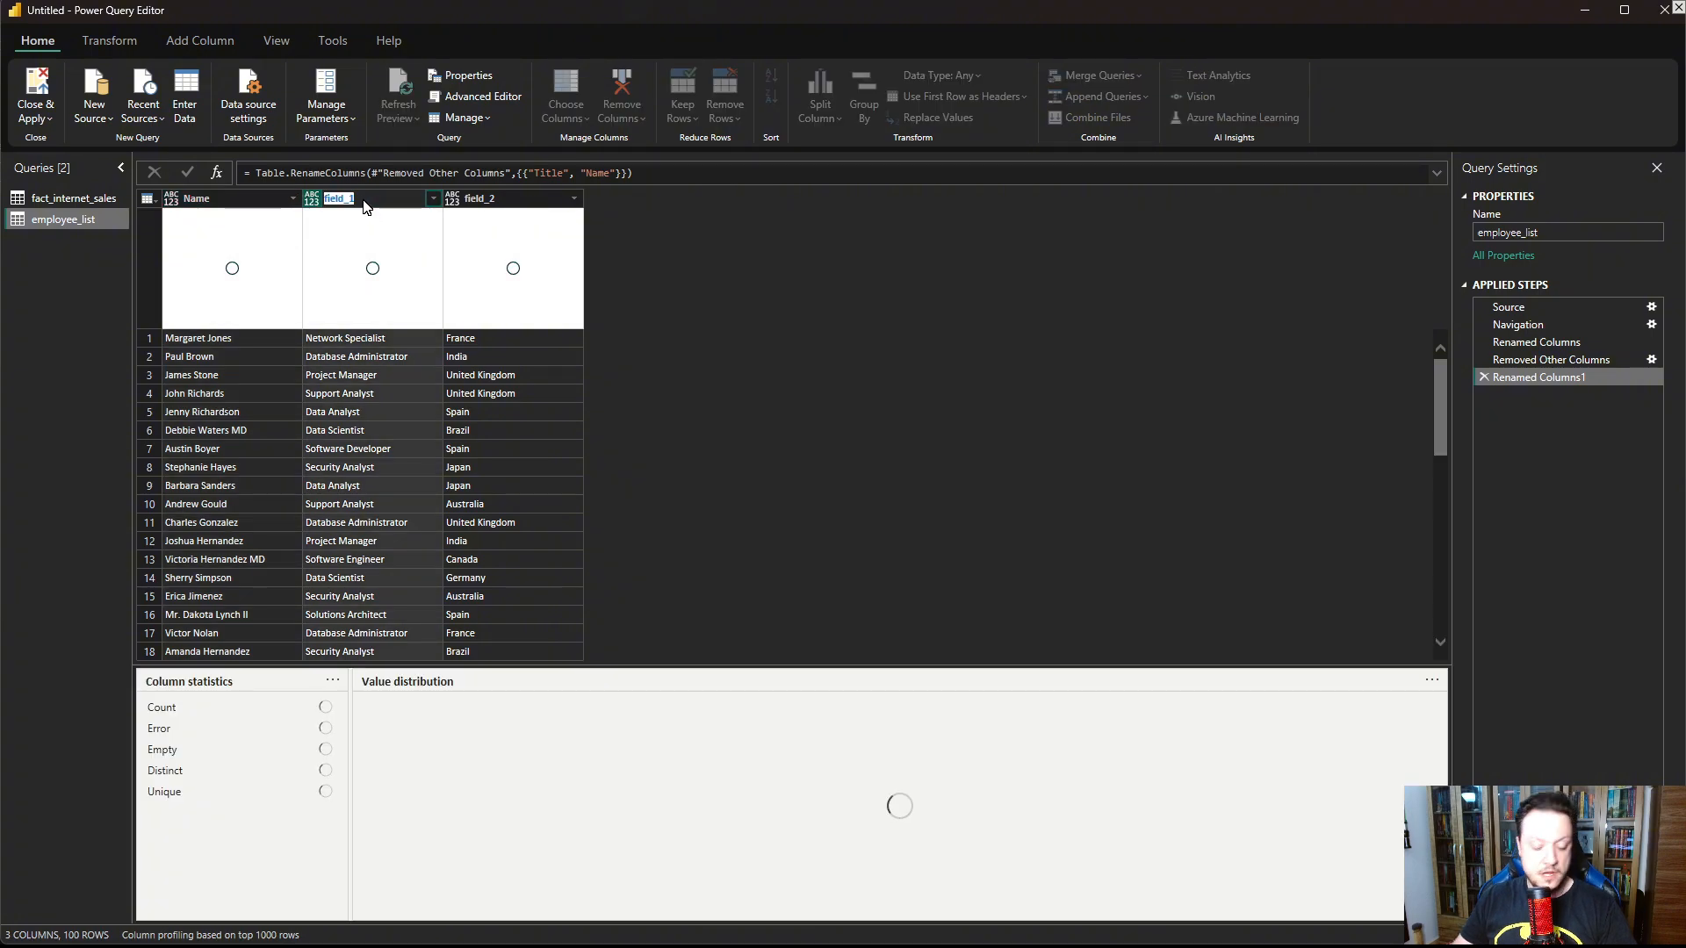
text(D)
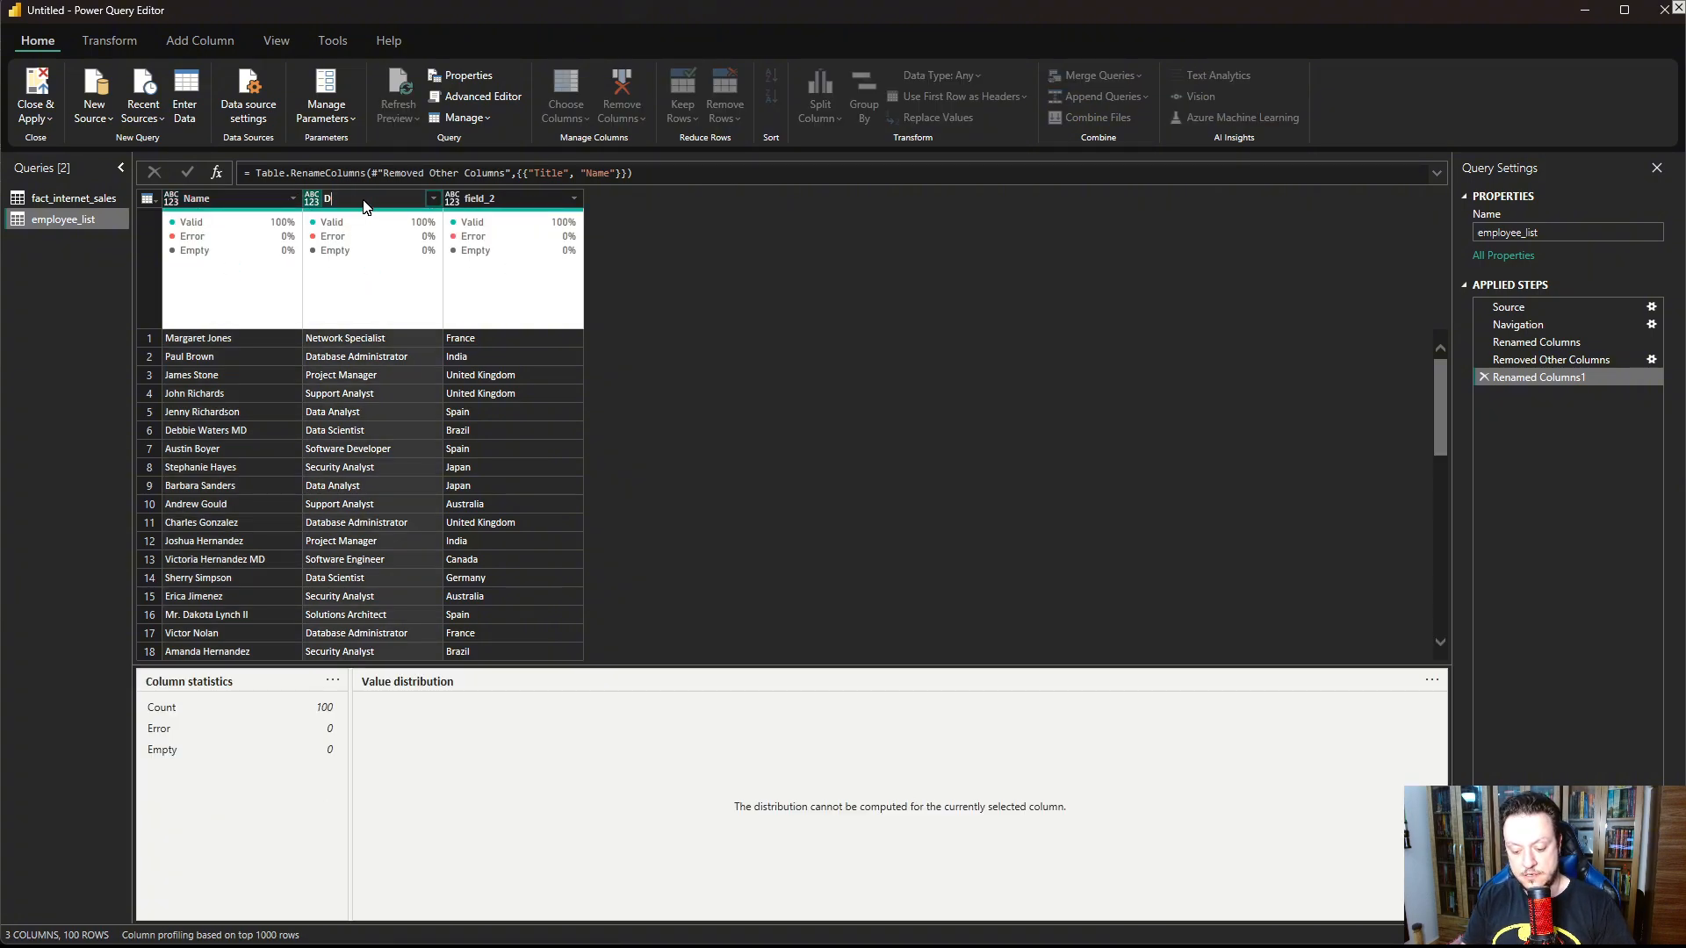
text(epartment)
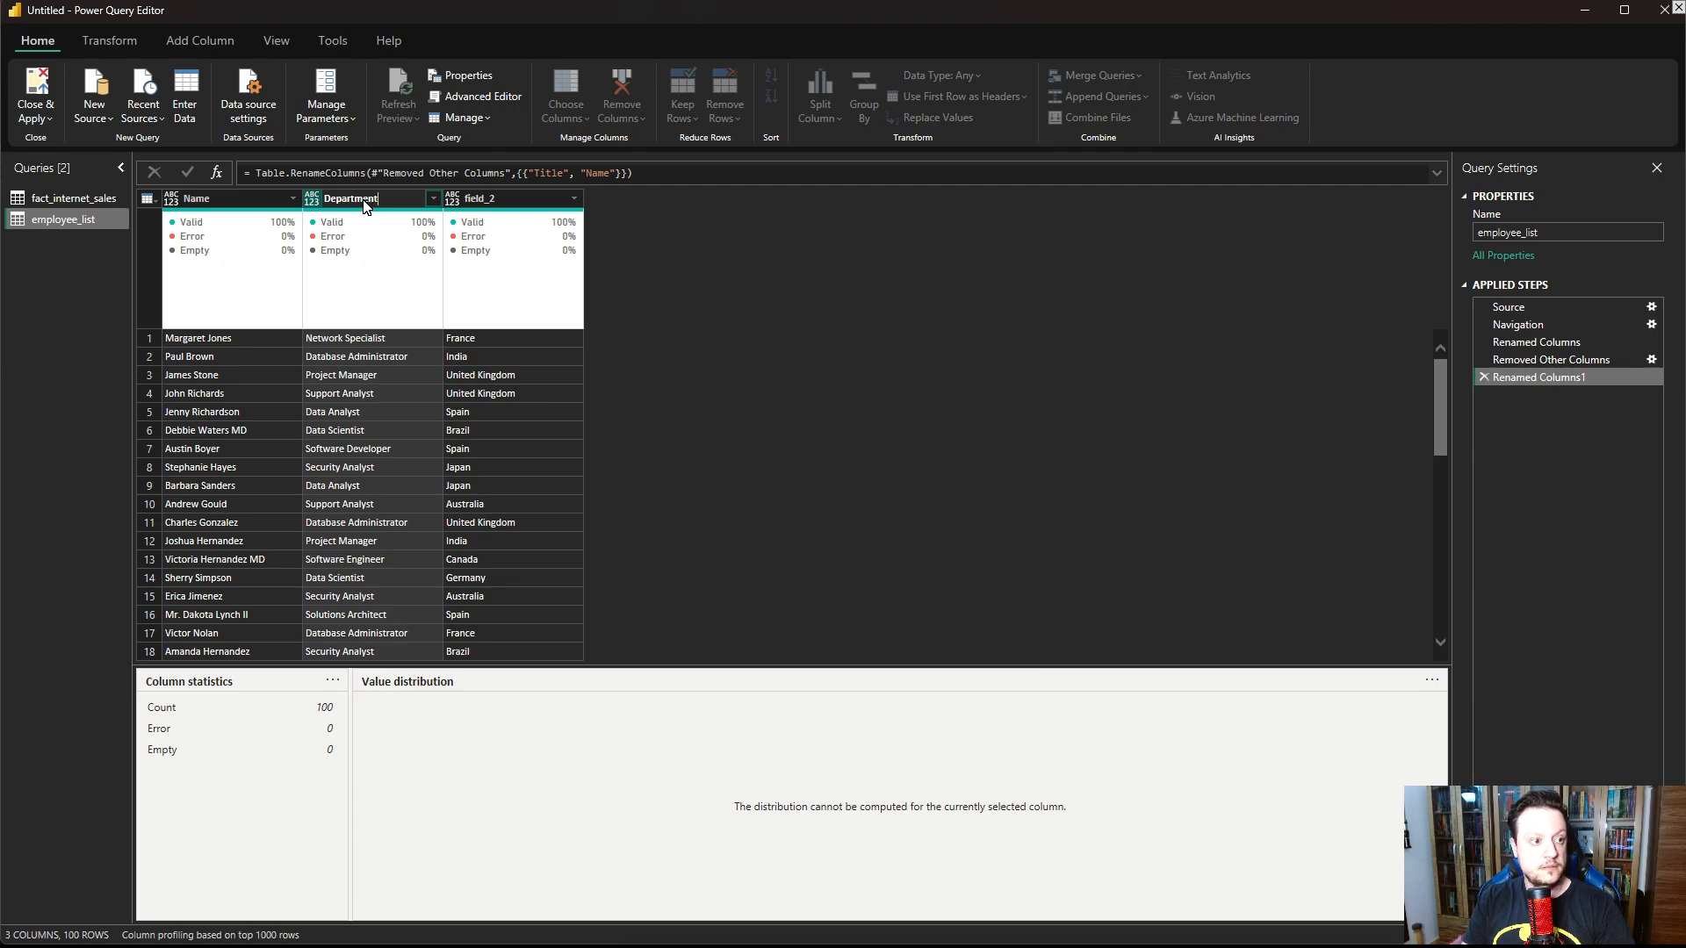
key(Return)
Step: Rename the field_2 column of the employee_list query to Country
click(492, 200)
double_click(492, 199)
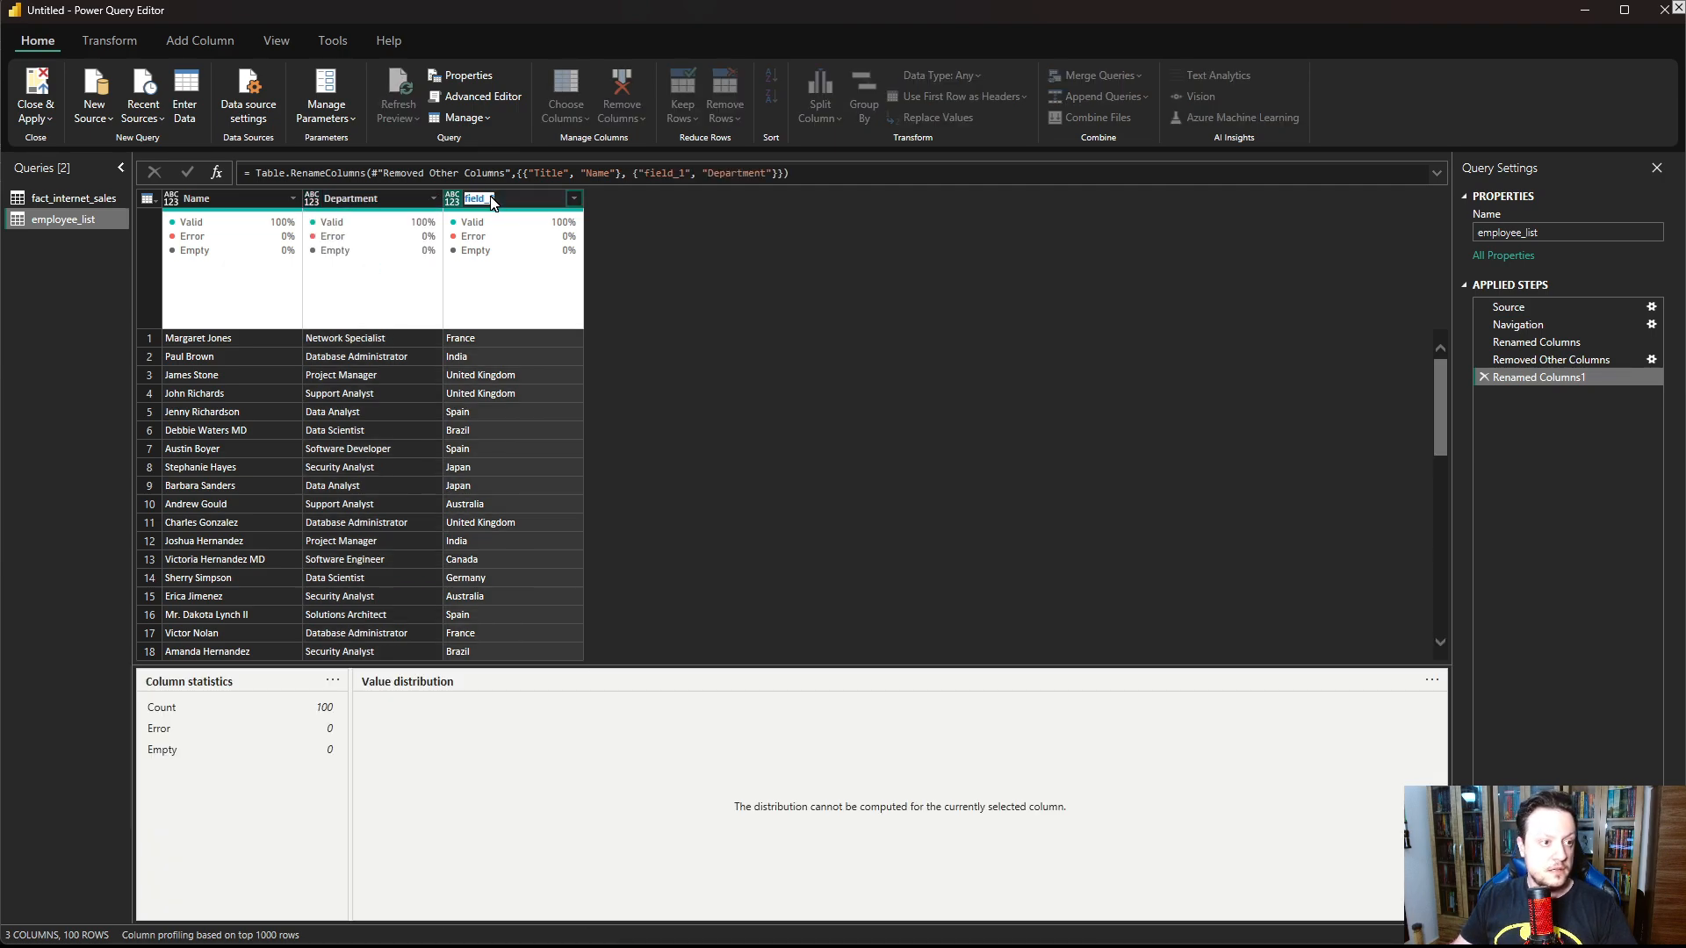
text(Count)
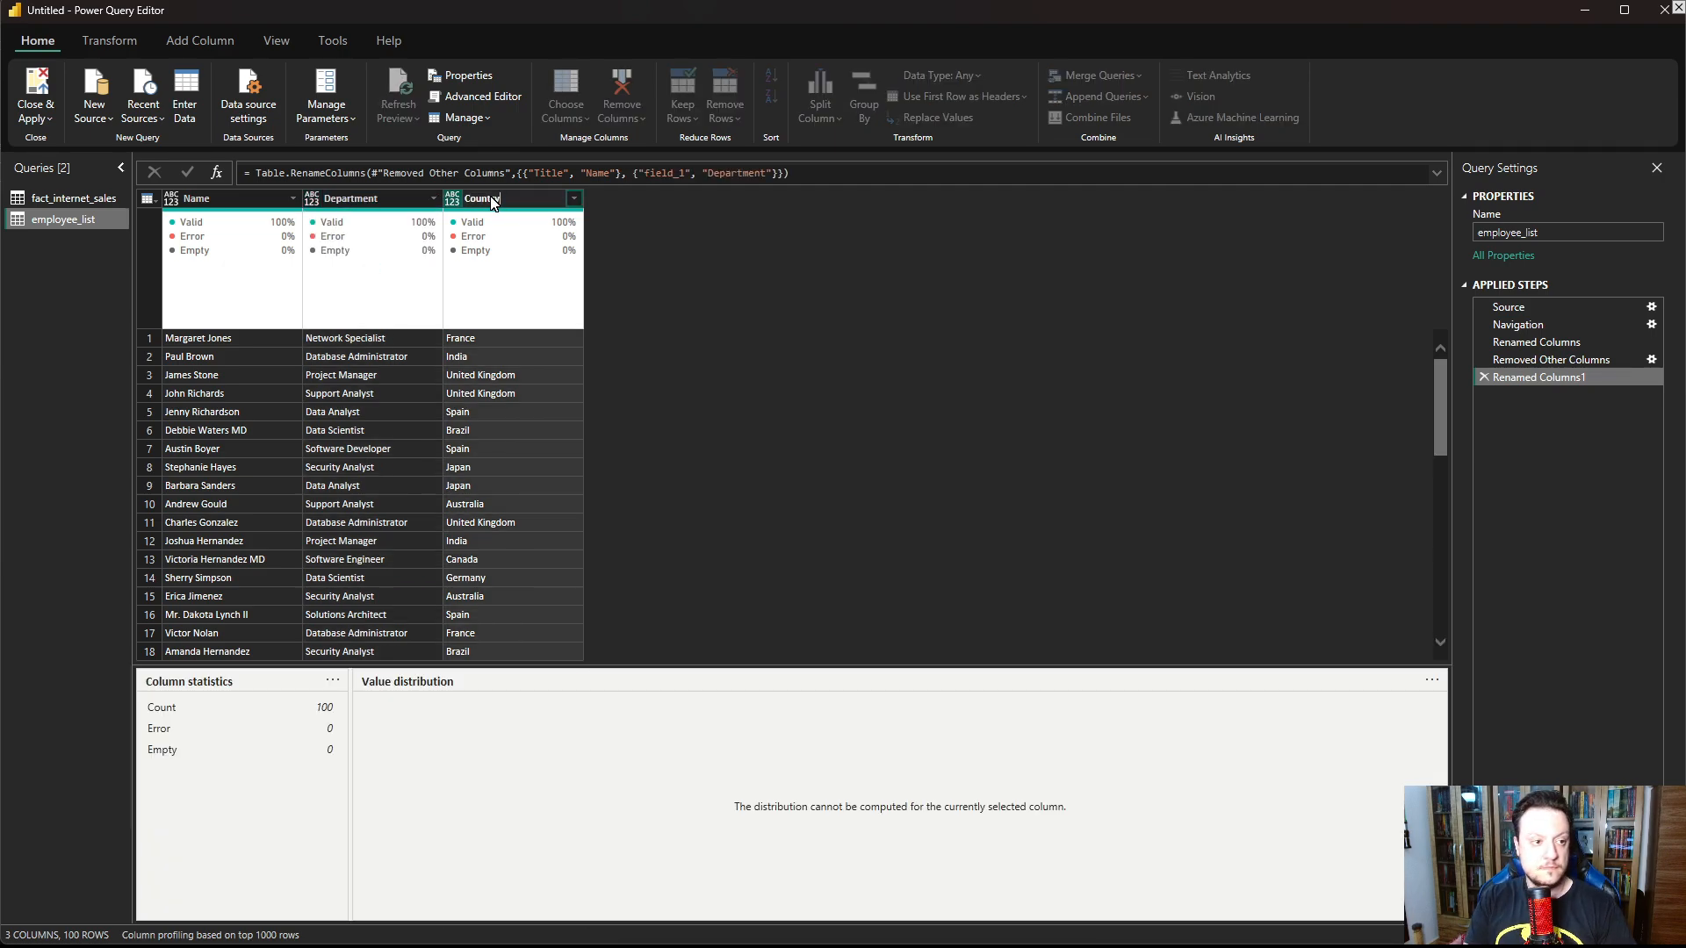
text(ry)
key(Return)
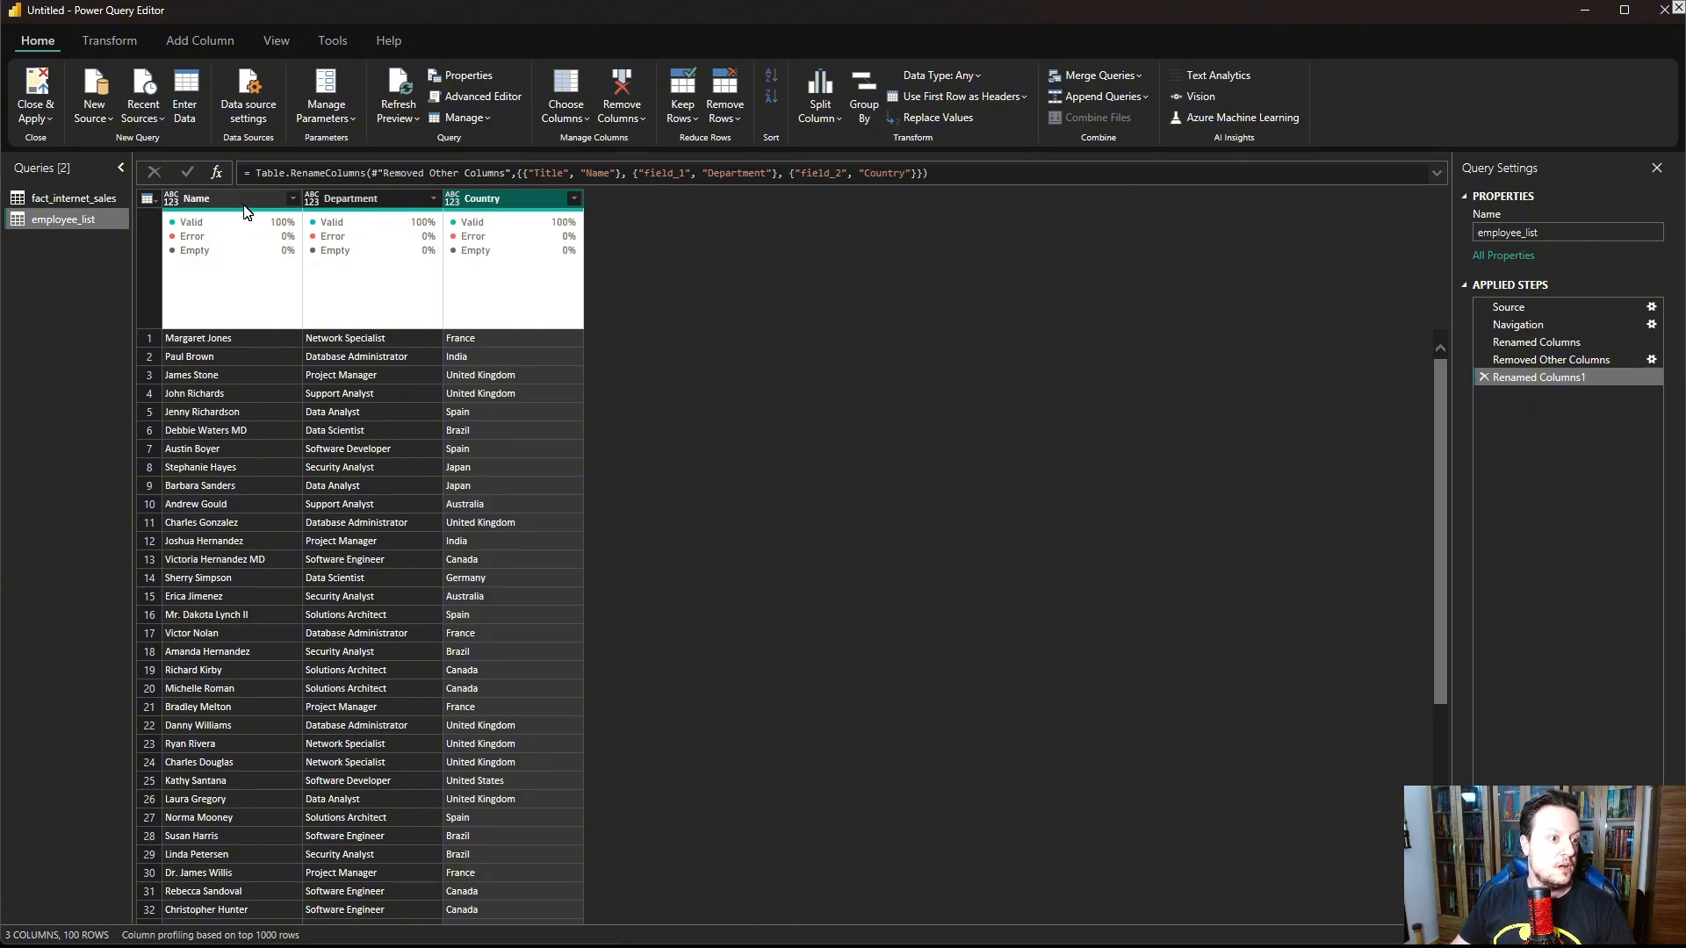
Step: Set the data type of the Name, Department and Country columns to Text in one change
click(234, 195)
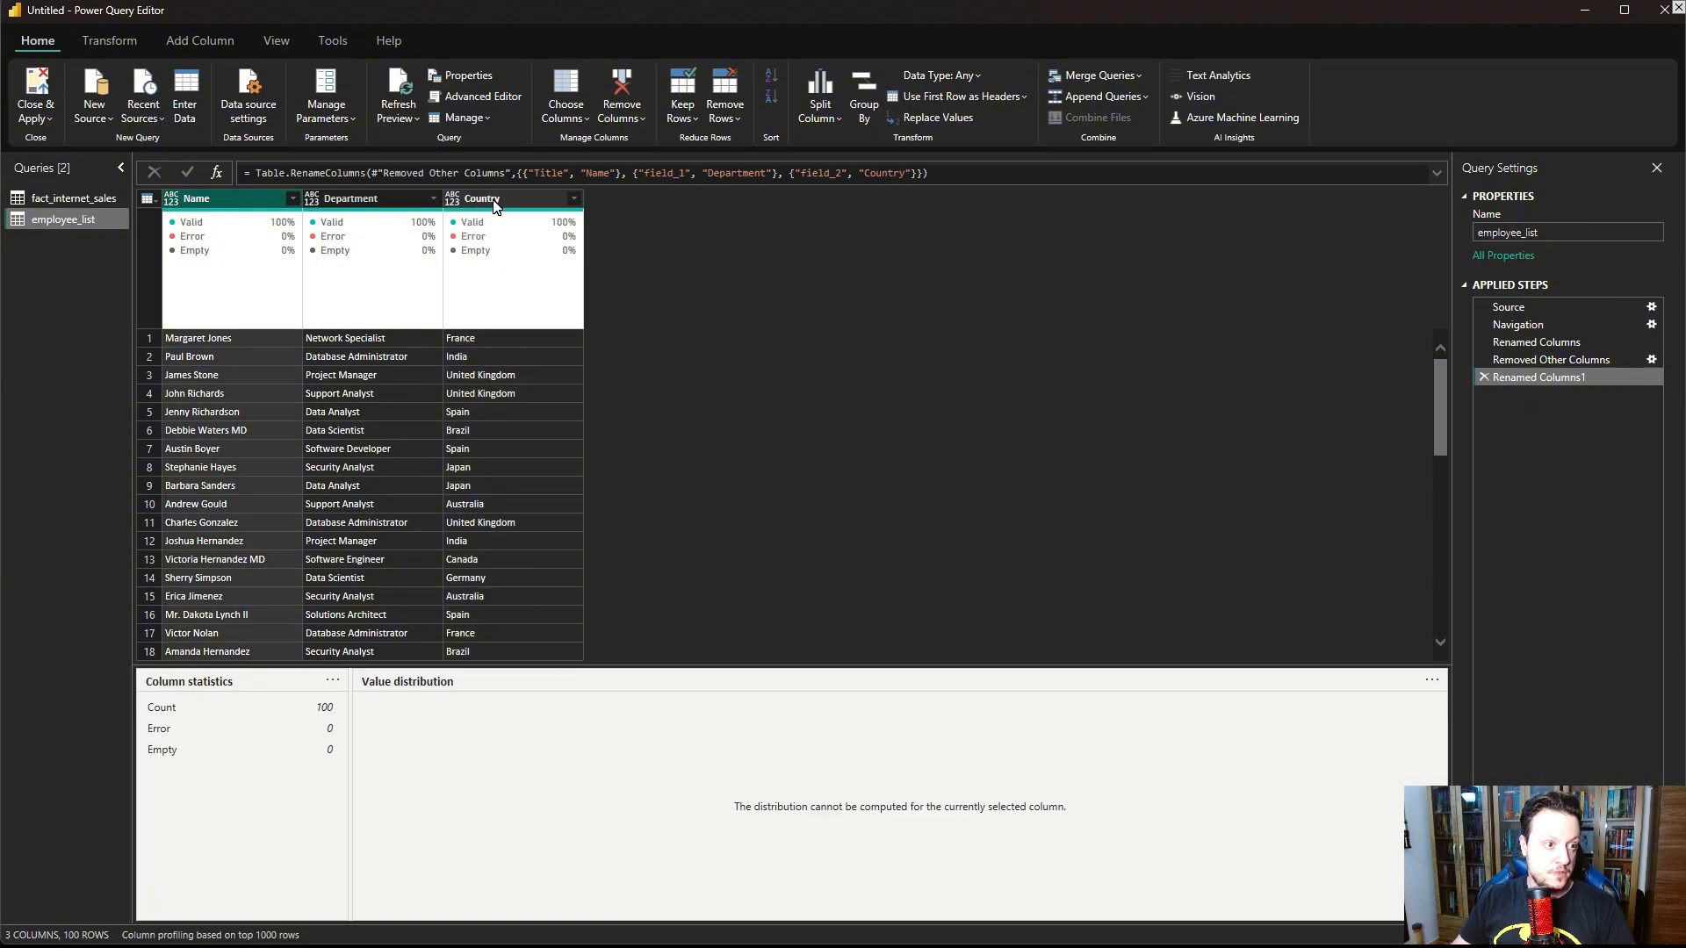
shift+click(496, 202)
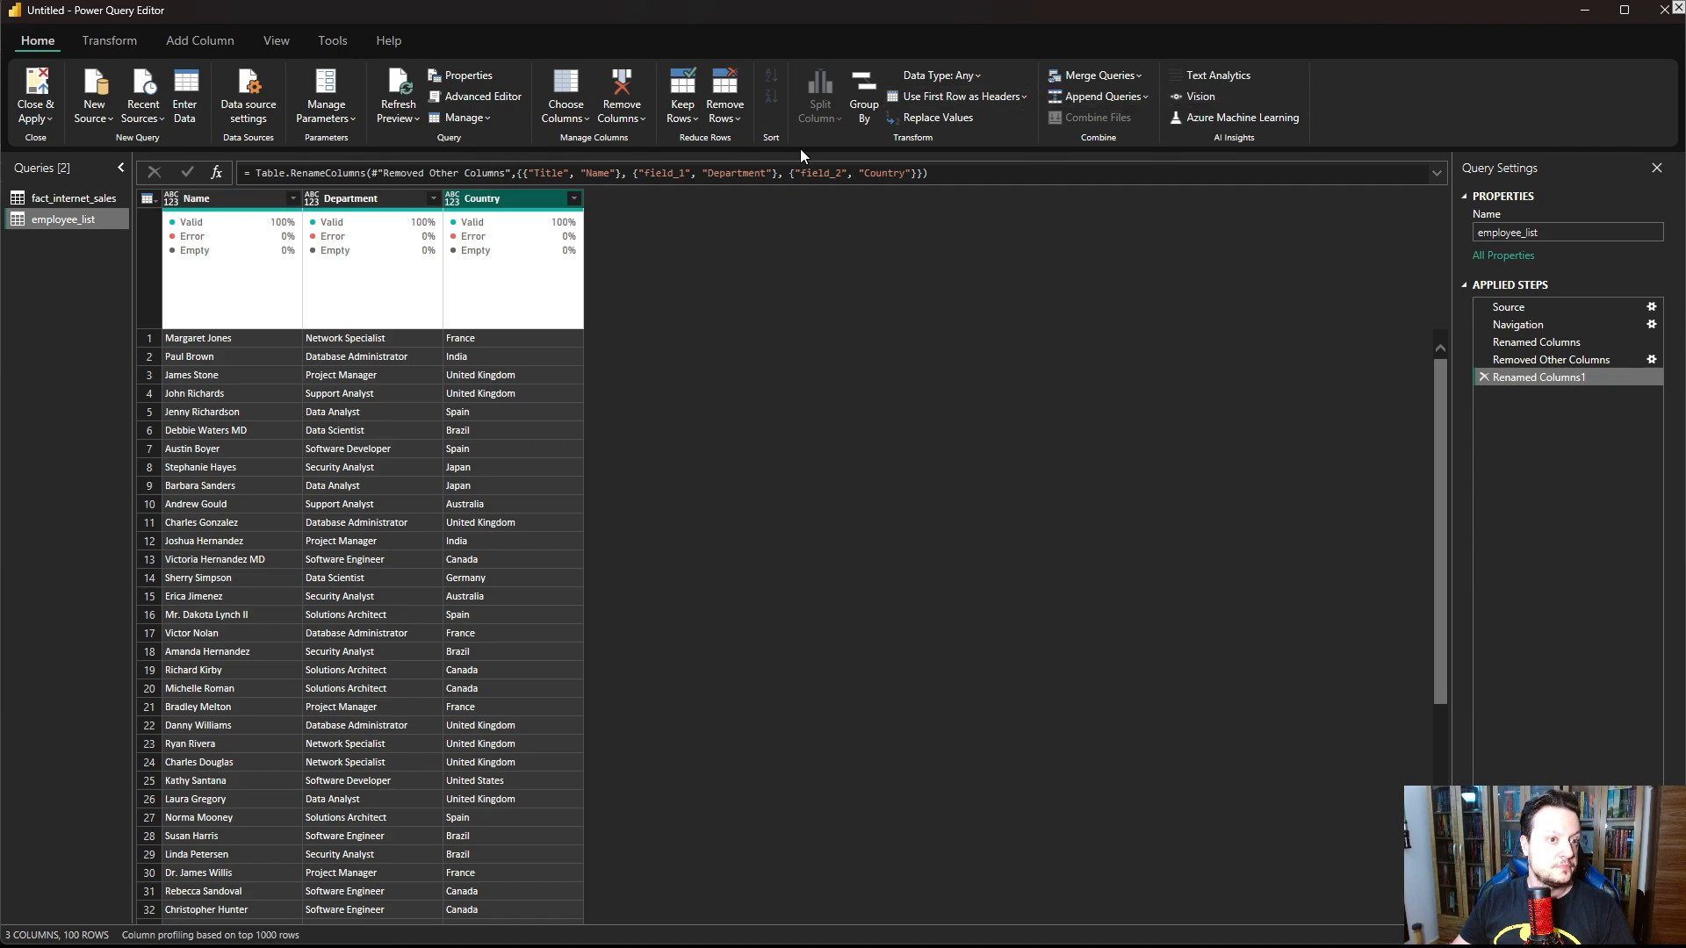
click(940, 75)
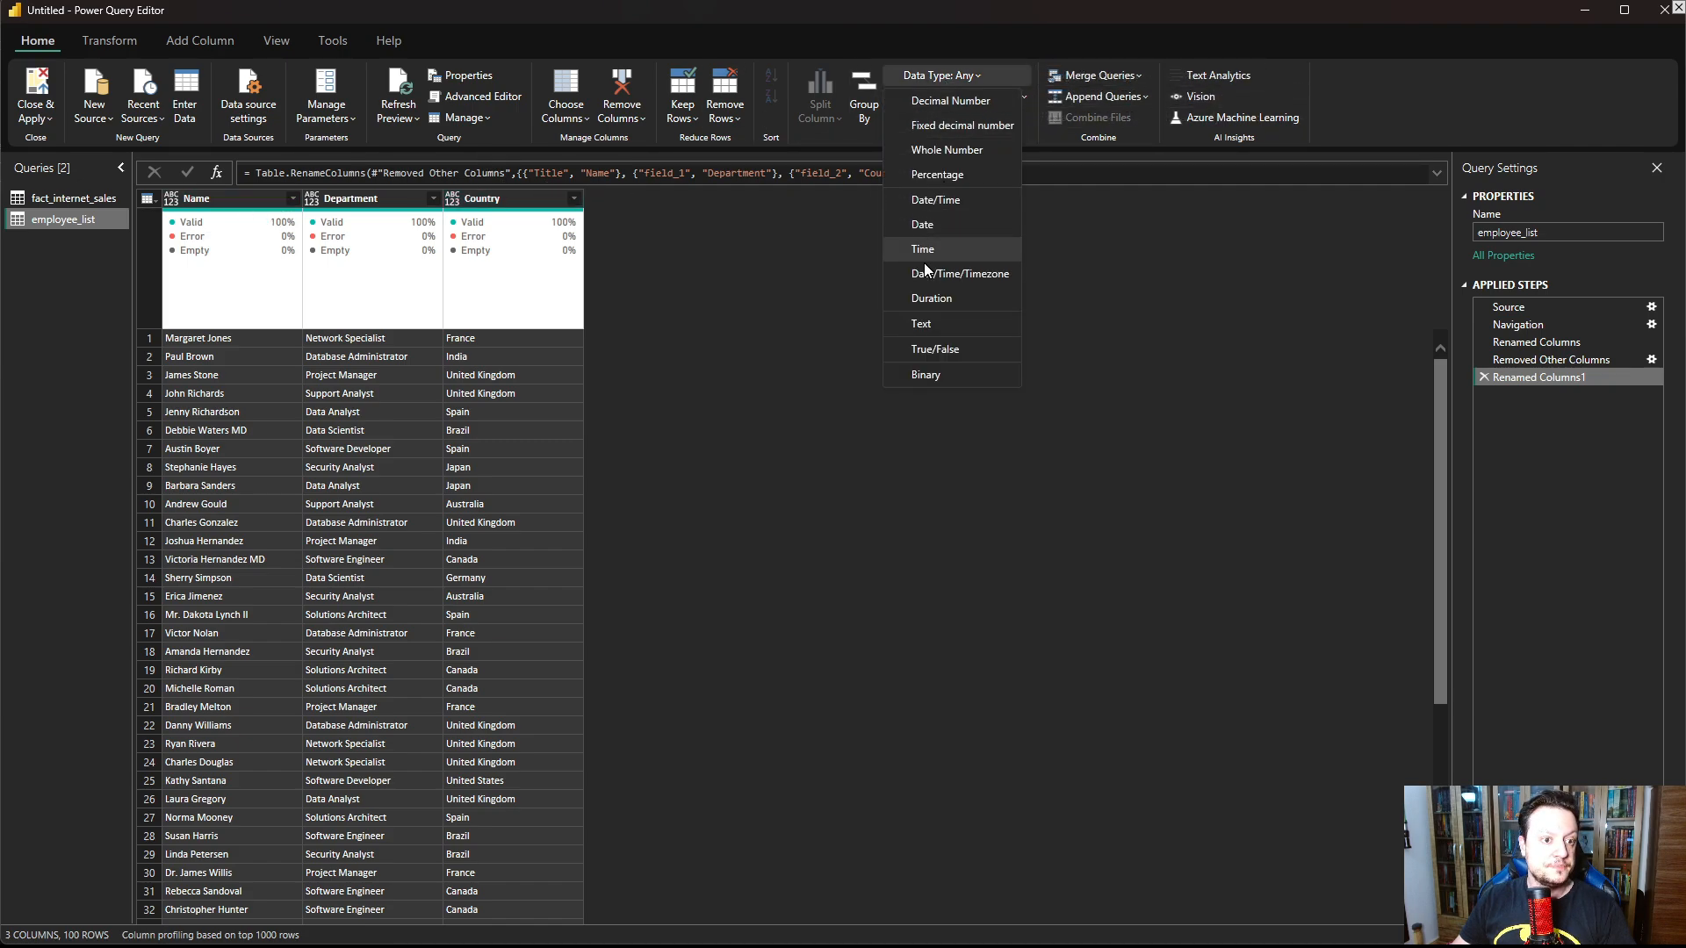
click(922, 322)
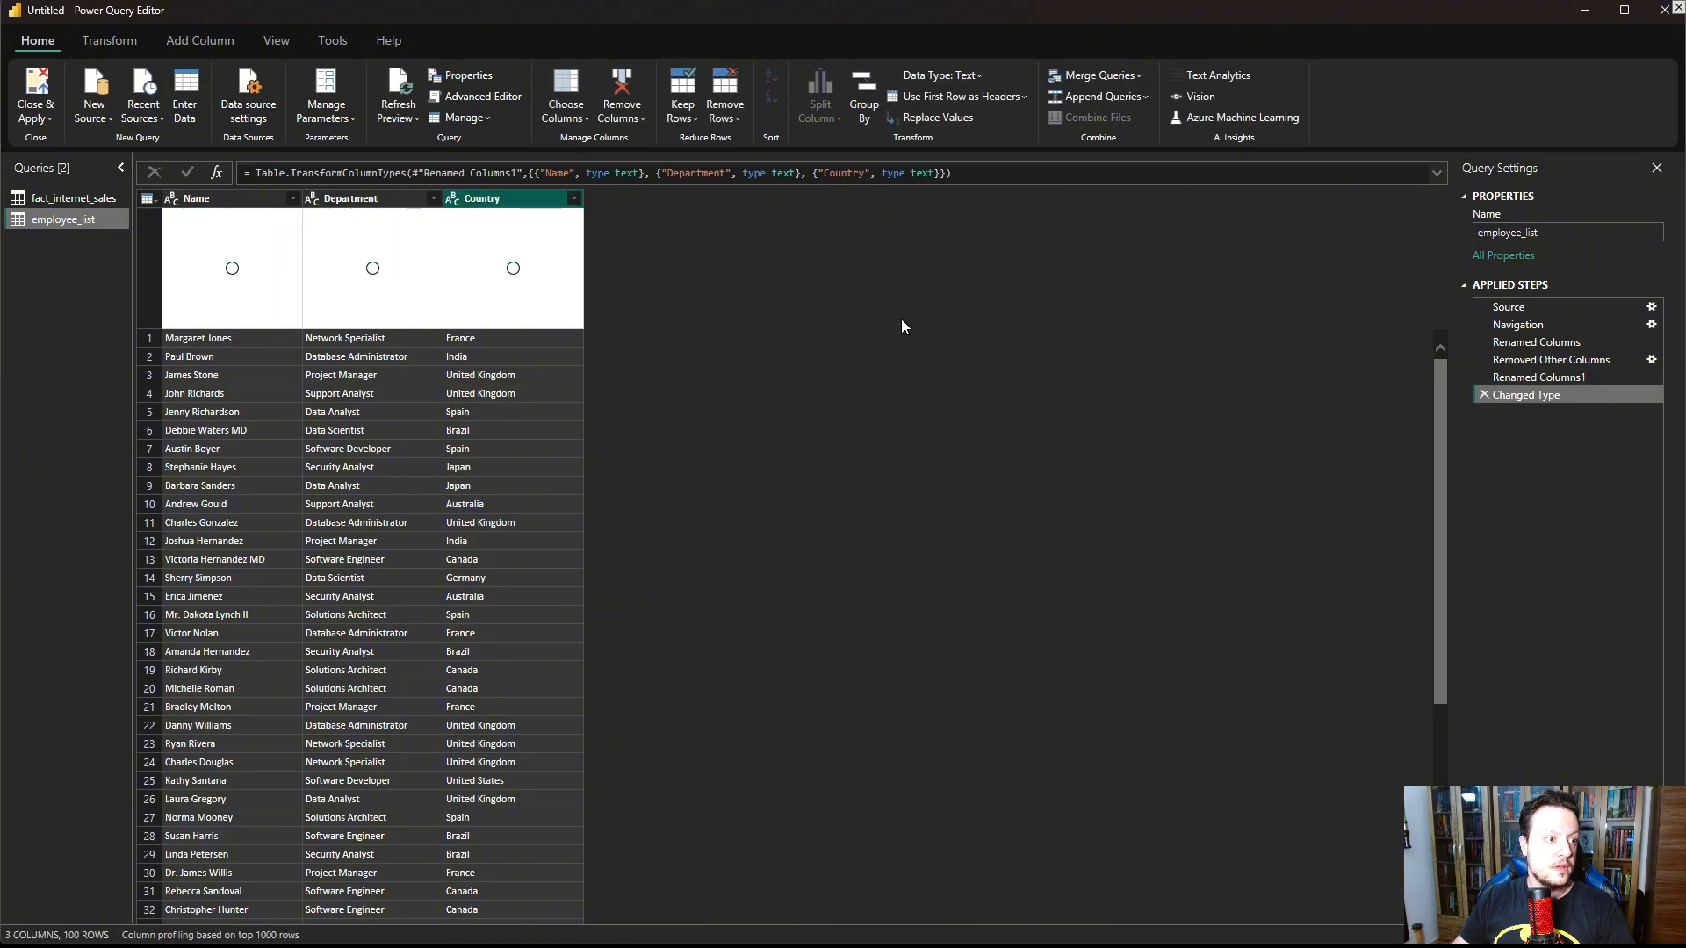
Step: Rename the employee_list query as dim_employee_list and switch to the fact_internet_sales query
click(1475, 232)
text(d)
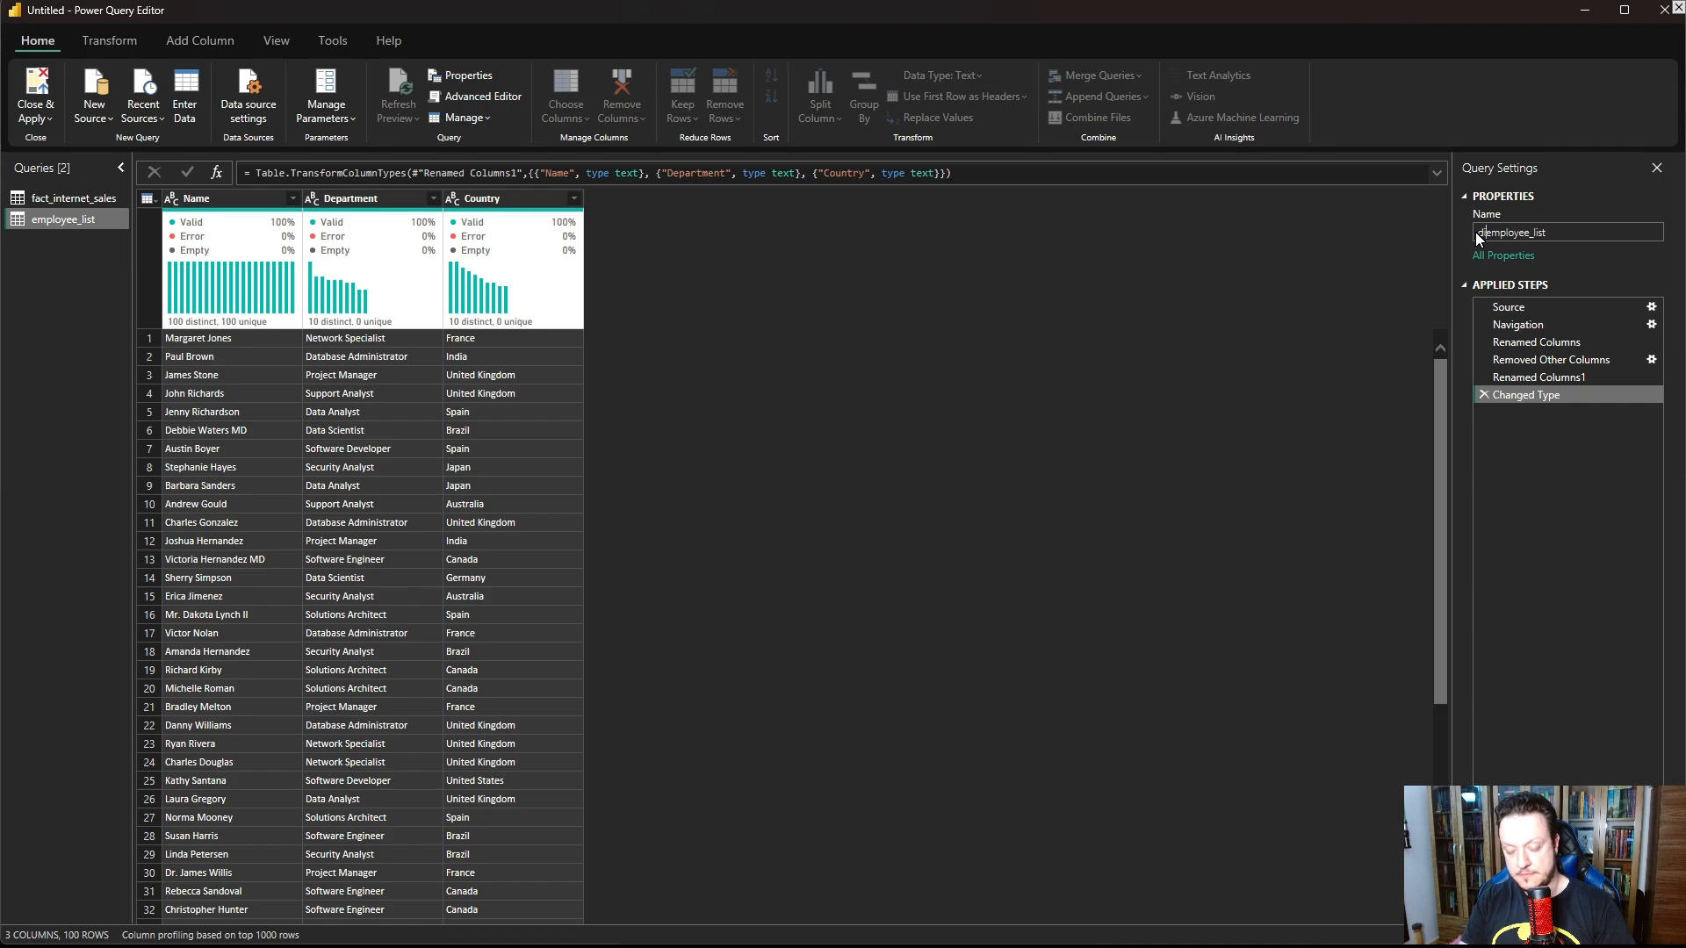
text(im_)
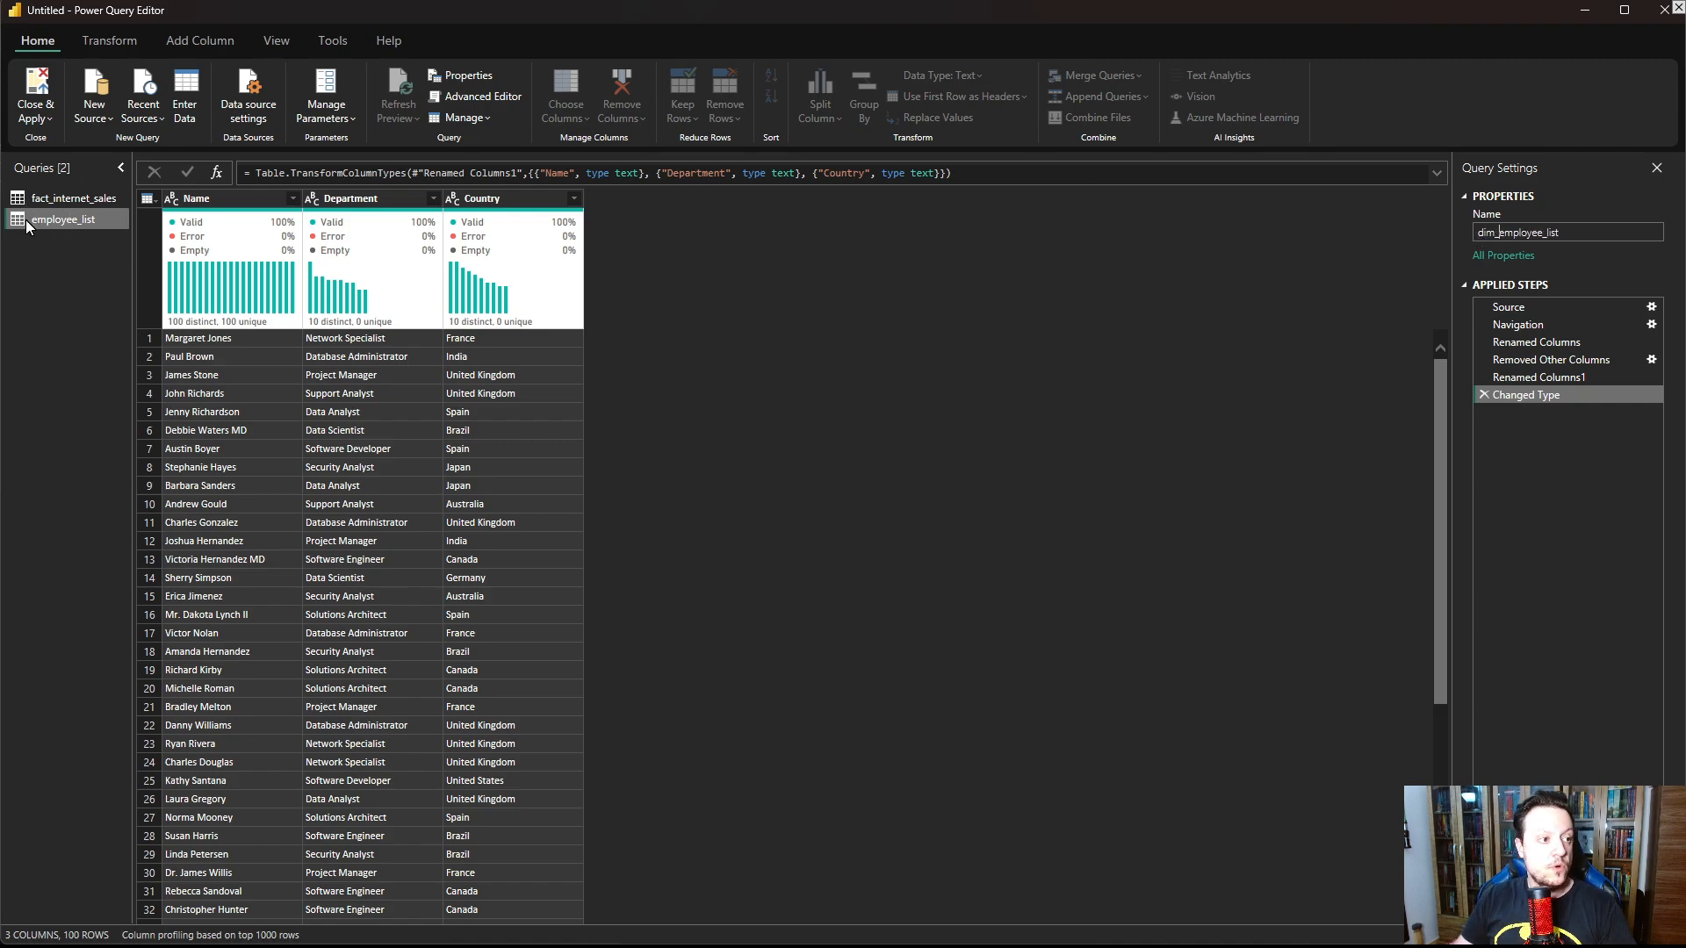
click(66, 198)
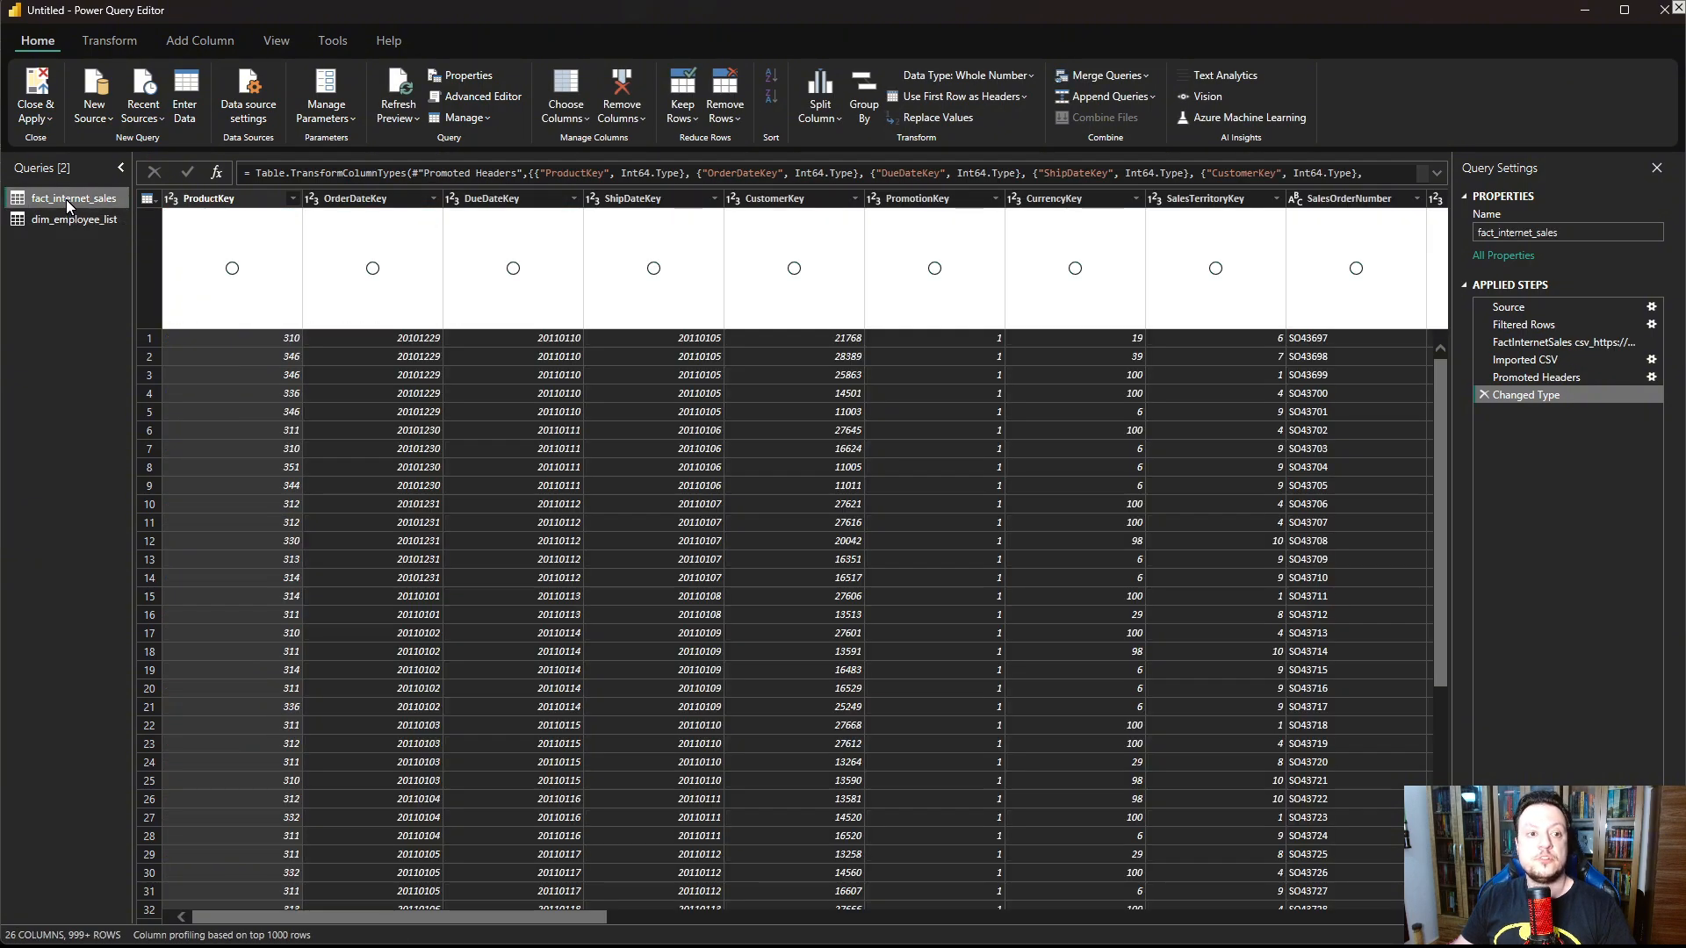